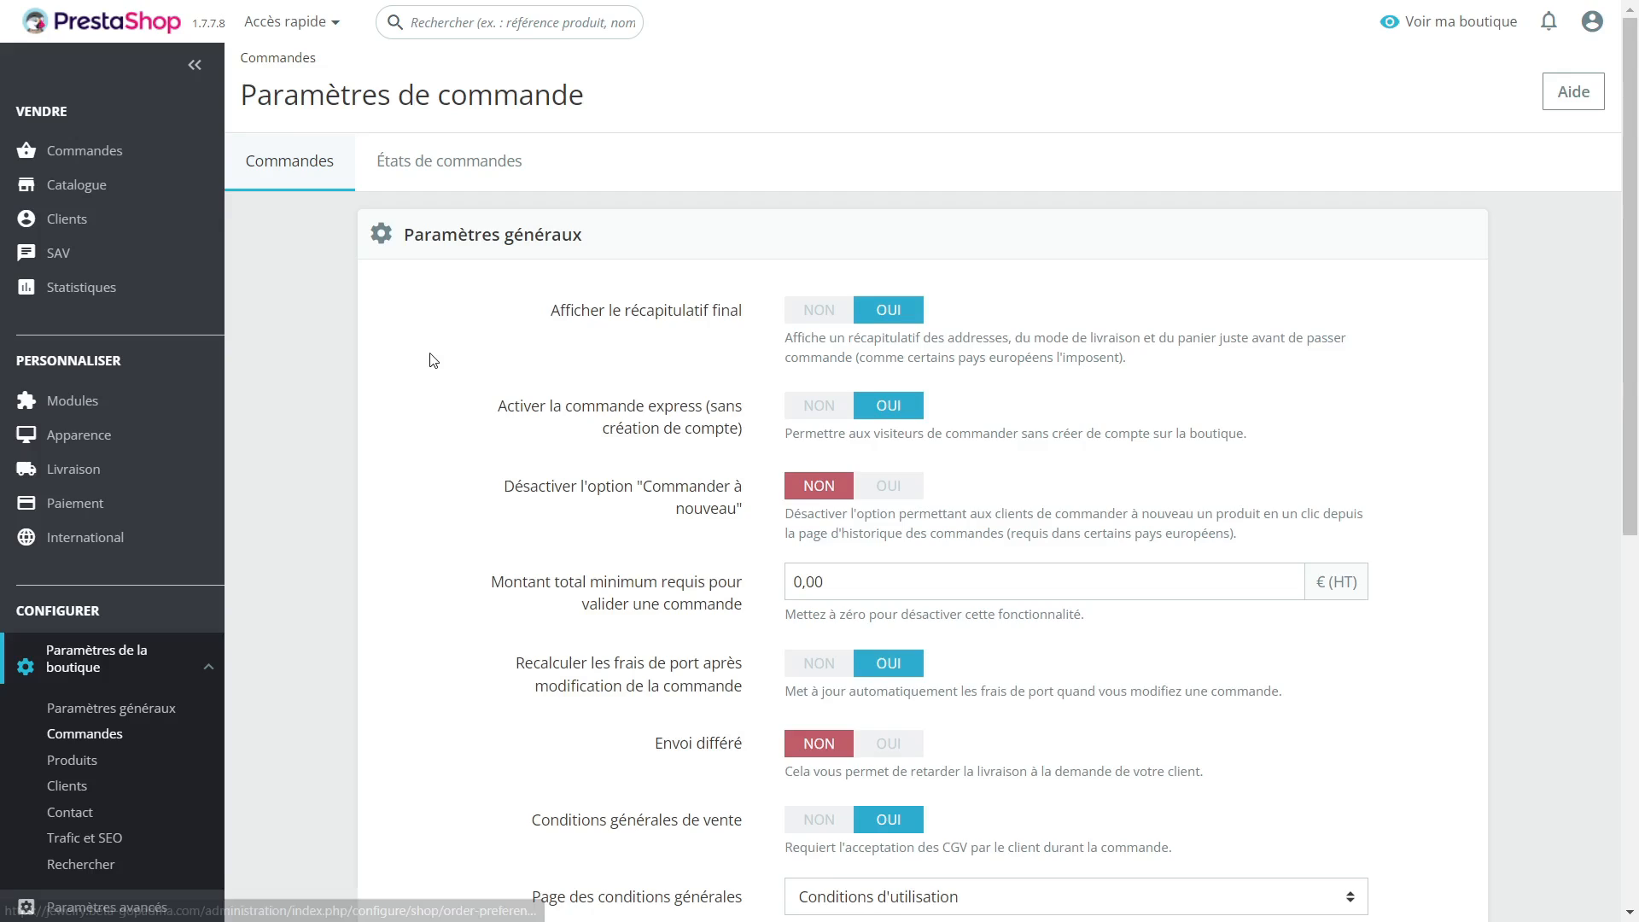
Step: Switch to the storefront checkout and continue past personal information and Colissimo delivery to the payment stage
{"action": "scroll", "coordinate": [433, 360], "scroll_direction": "down", "scroll_amount": 1}
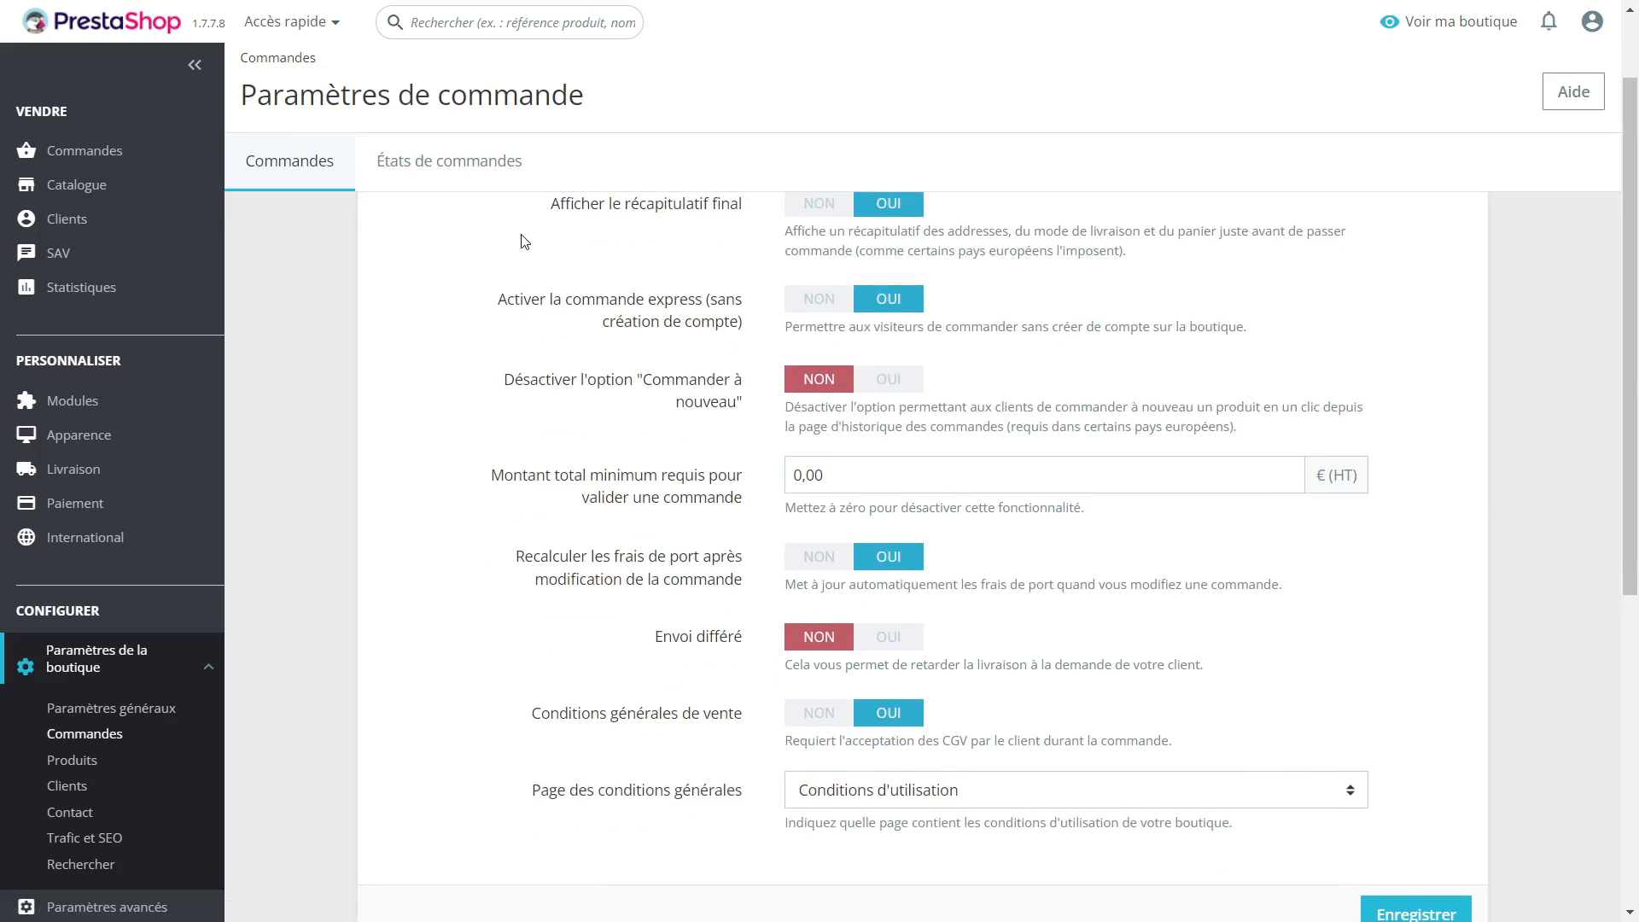
{"action": "scroll", "coordinate": [490, 267], "scroll_direction": "up", "scroll_amount": 1}
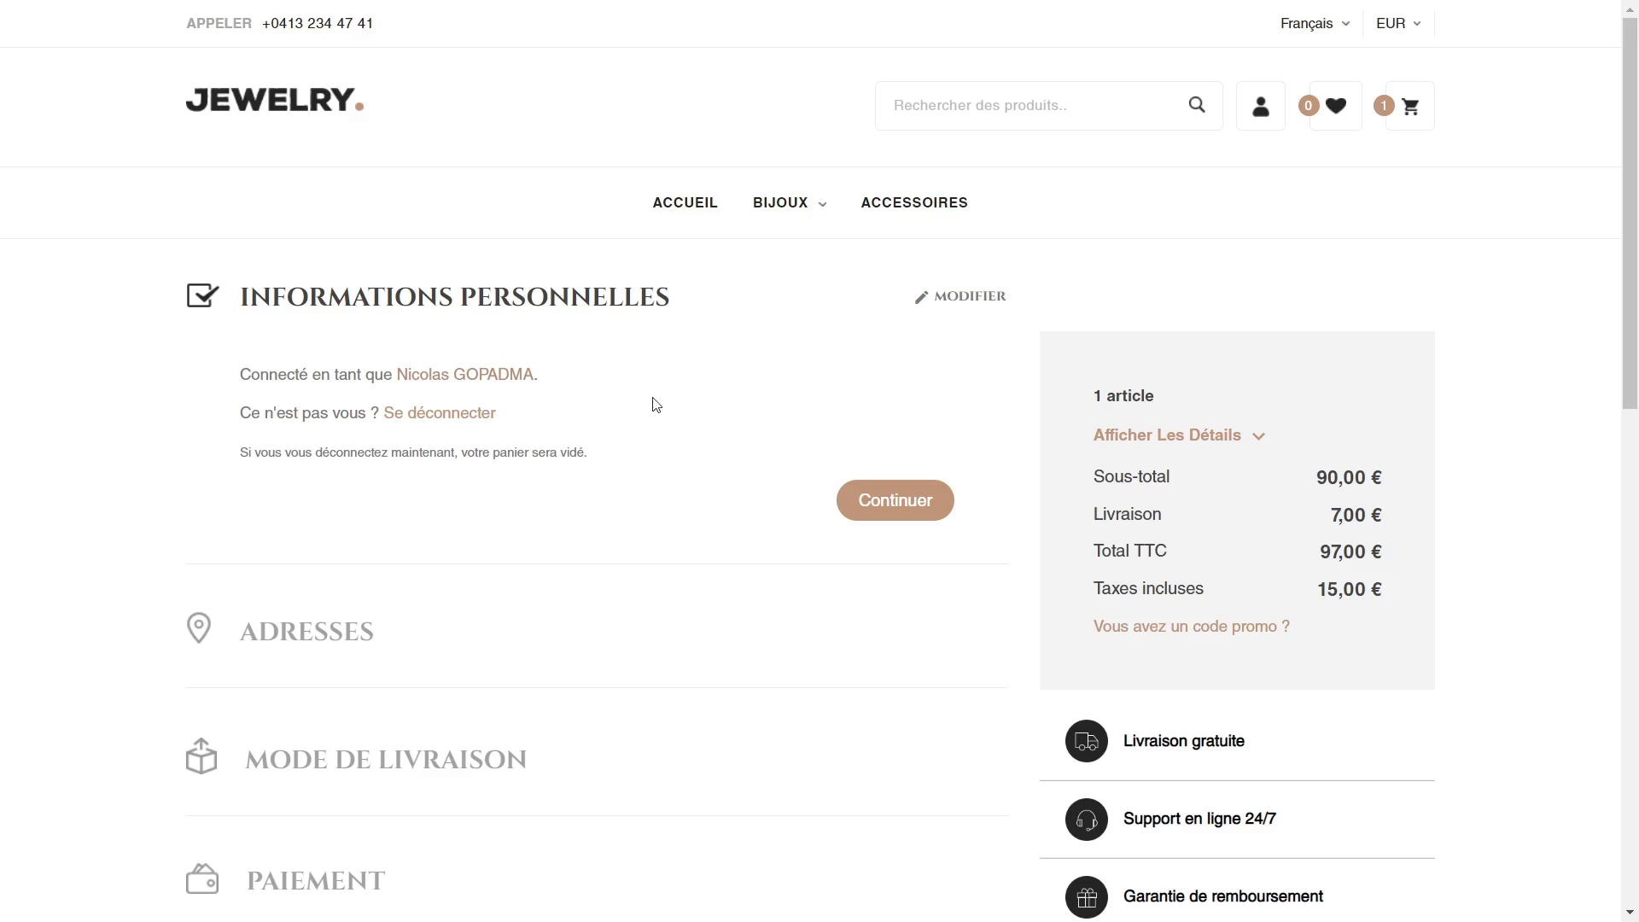
{"action": "left_click", "coordinate": [913, 503]}
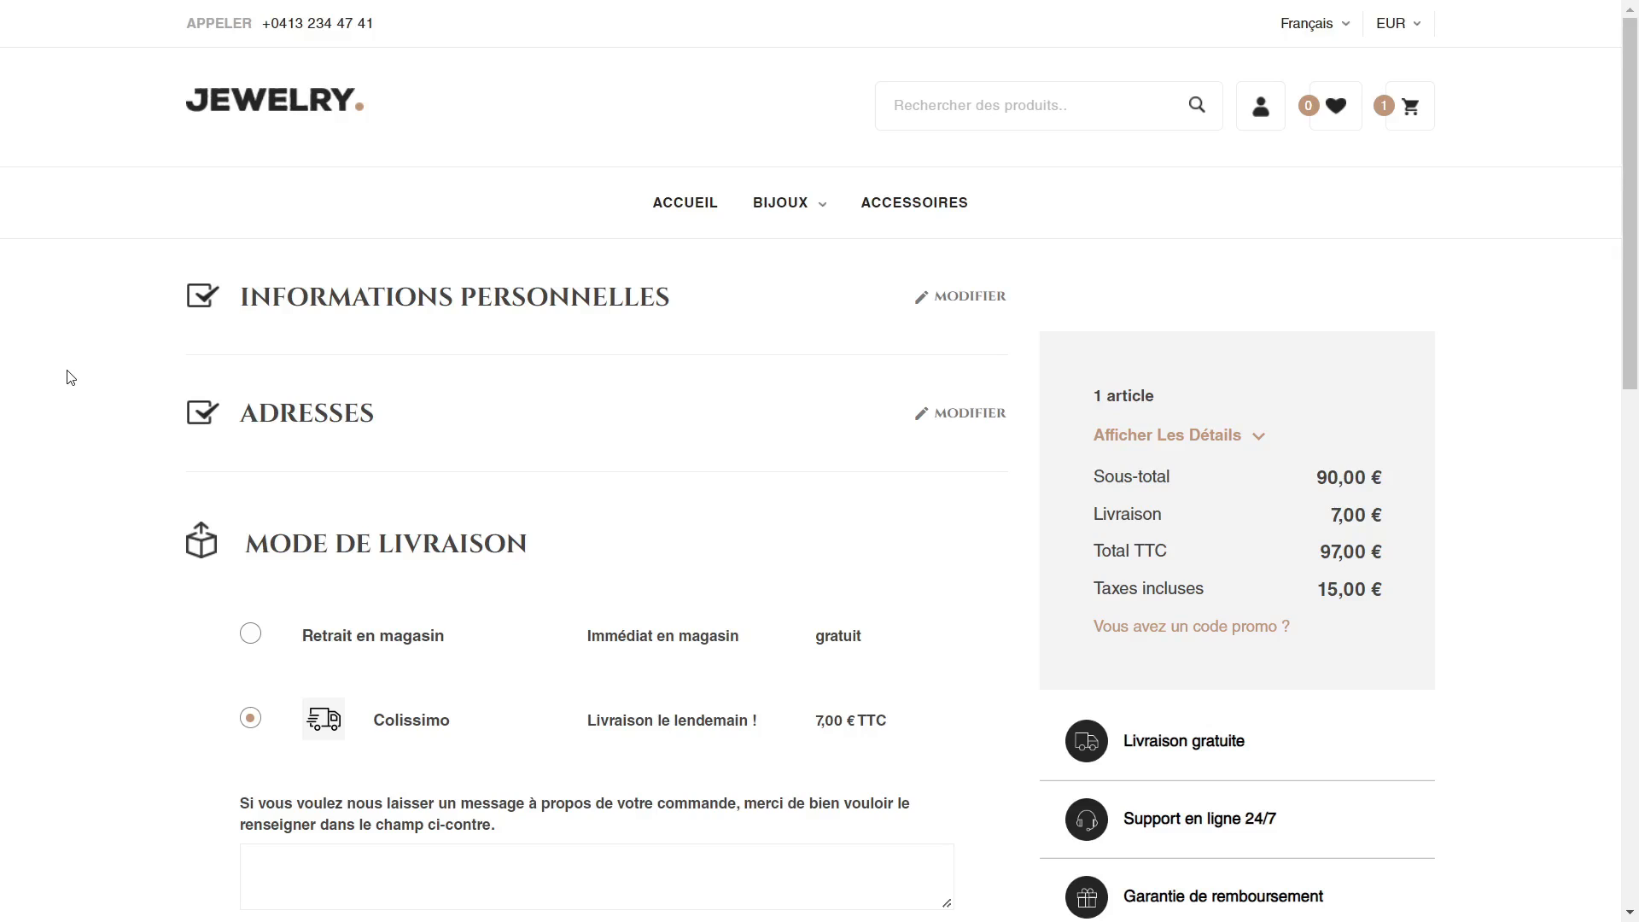
{"action": "scroll", "coordinate": [71, 378], "scroll_direction": "down", "scroll_amount": 1}
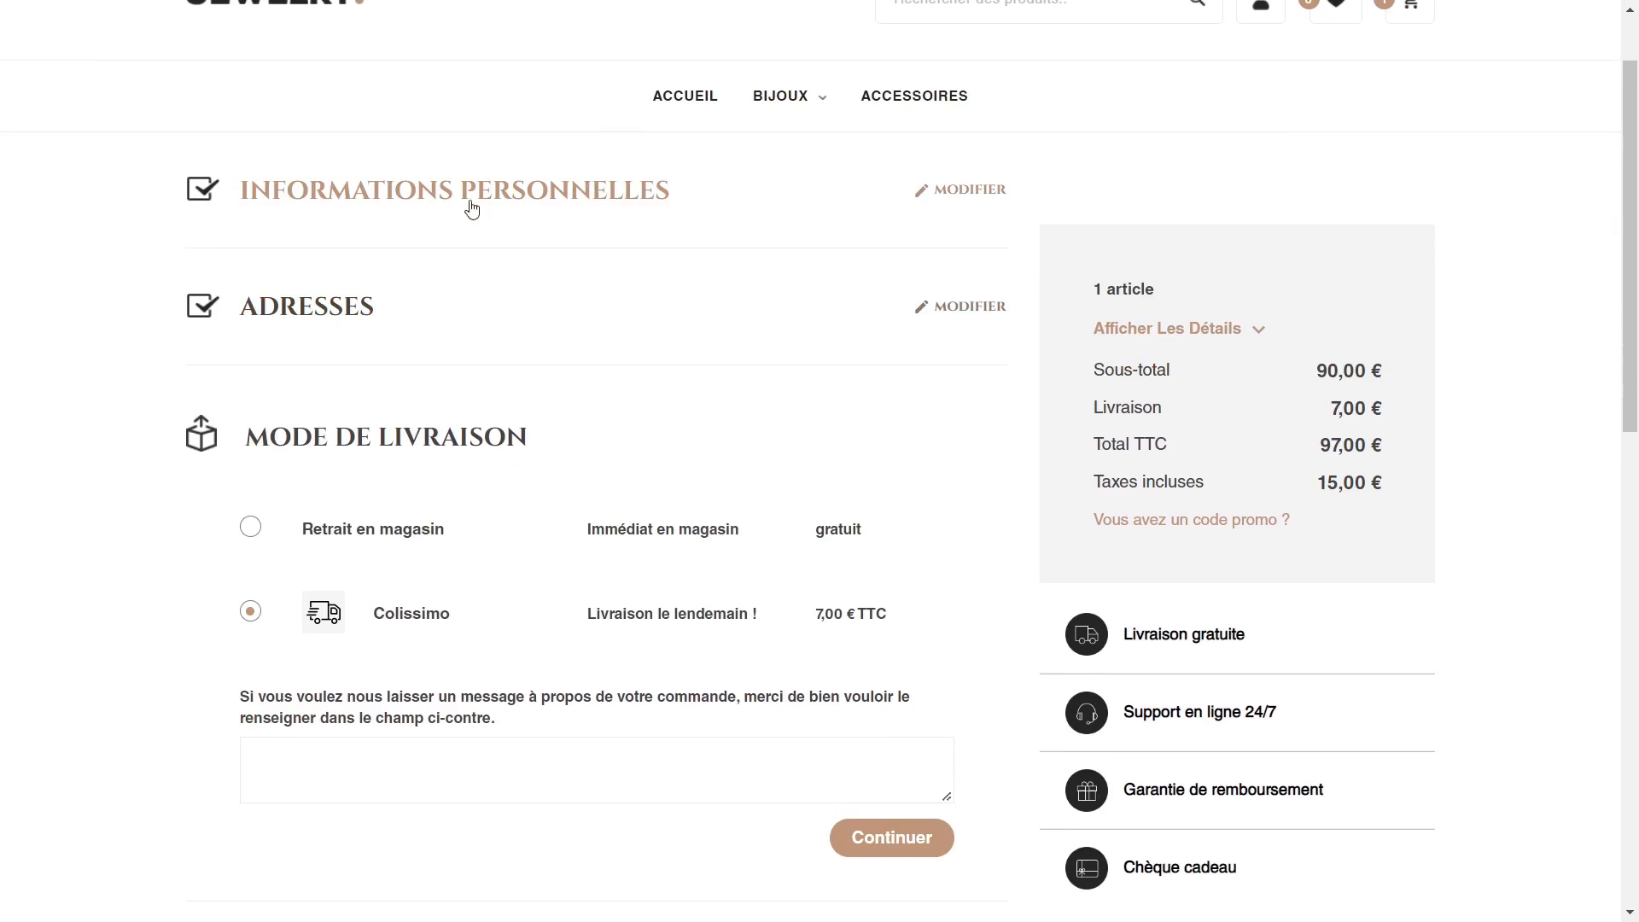
{"action": "scroll", "coordinate": [359, 401], "scroll_direction": "down", "scroll_amount": 1}
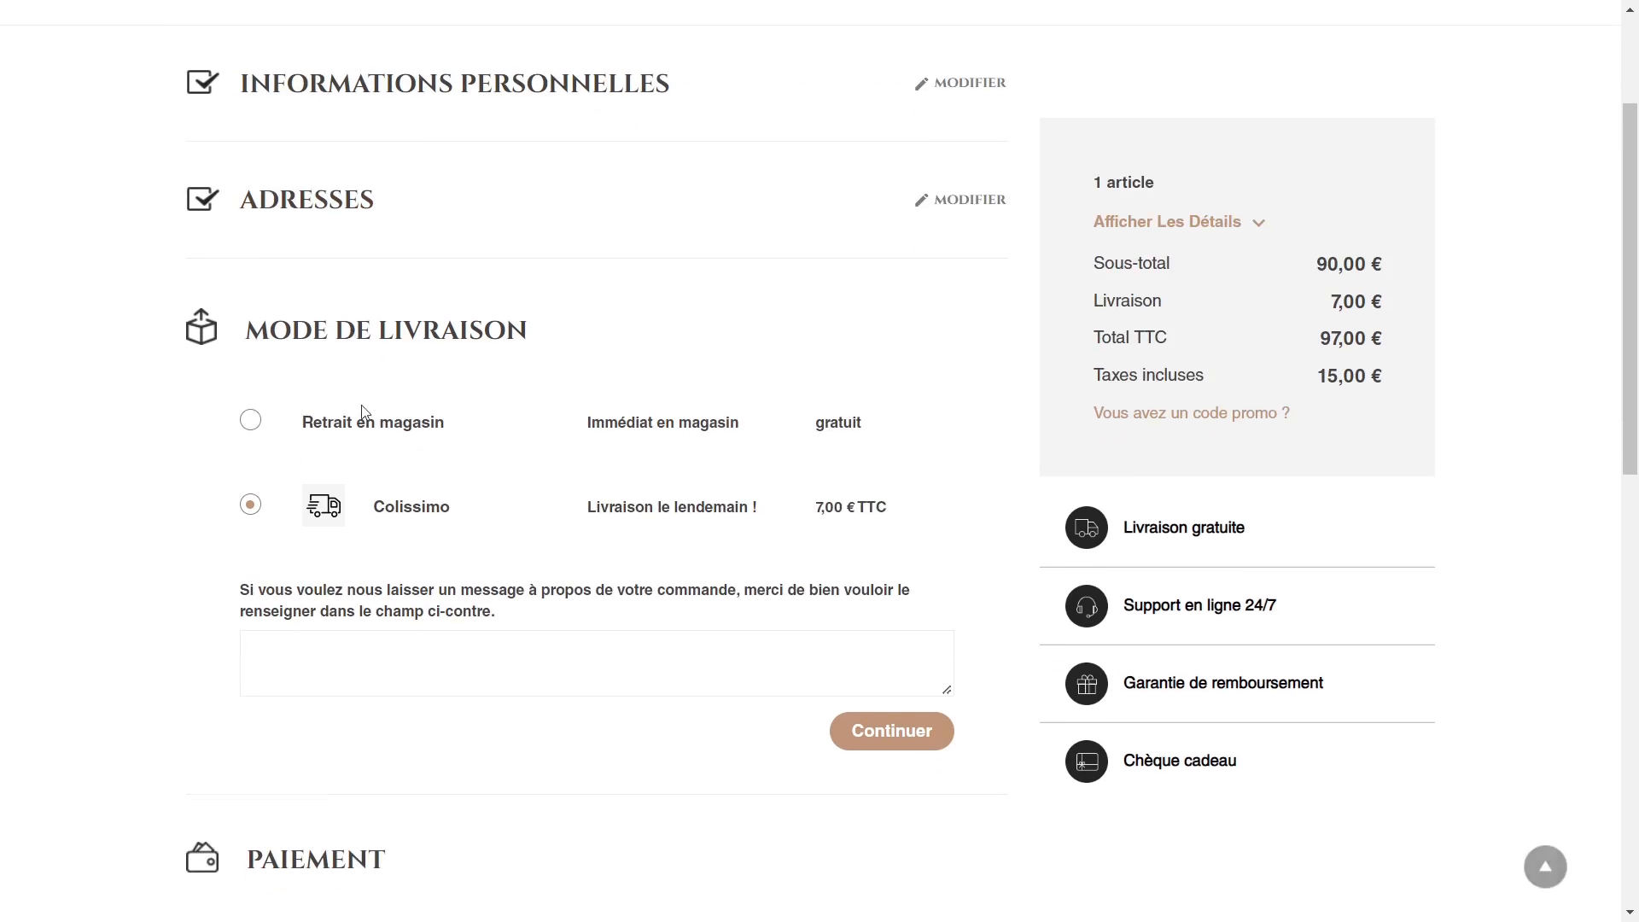
{"action": "left_click", "coordinate": [901, 731]}
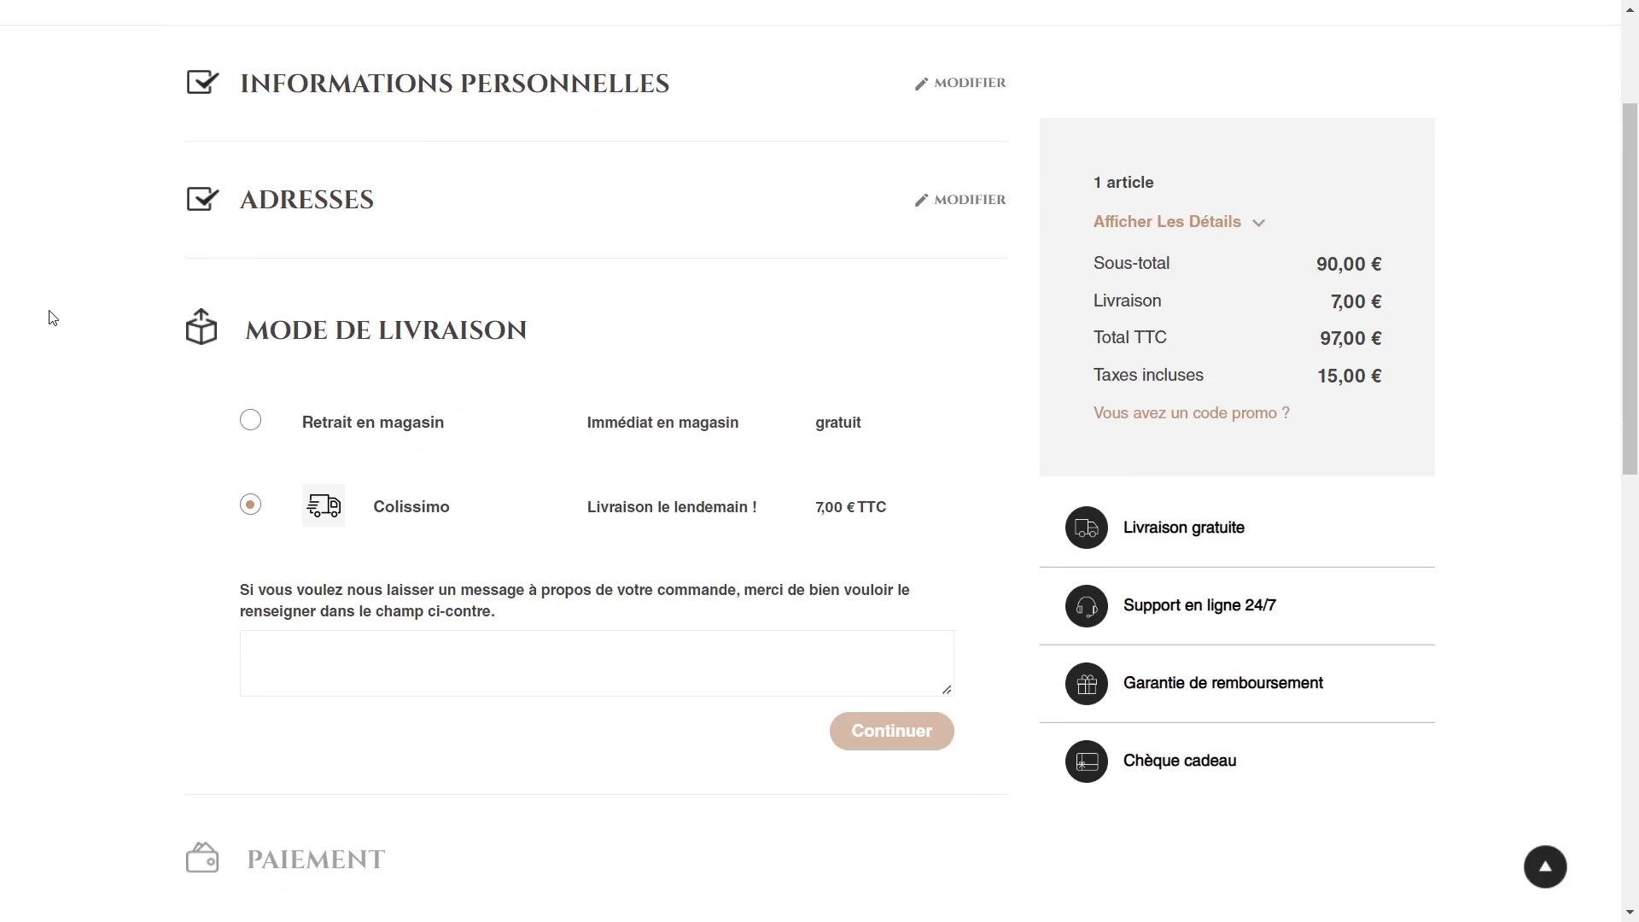
Step: Examine the final order summary under the payment options, including addresses, delivery method and ordered items, against the matching order setting
{"action": "scroll", "coordinate": [68, 365], "scroll_direction": "down", "scroll_amount": 3}
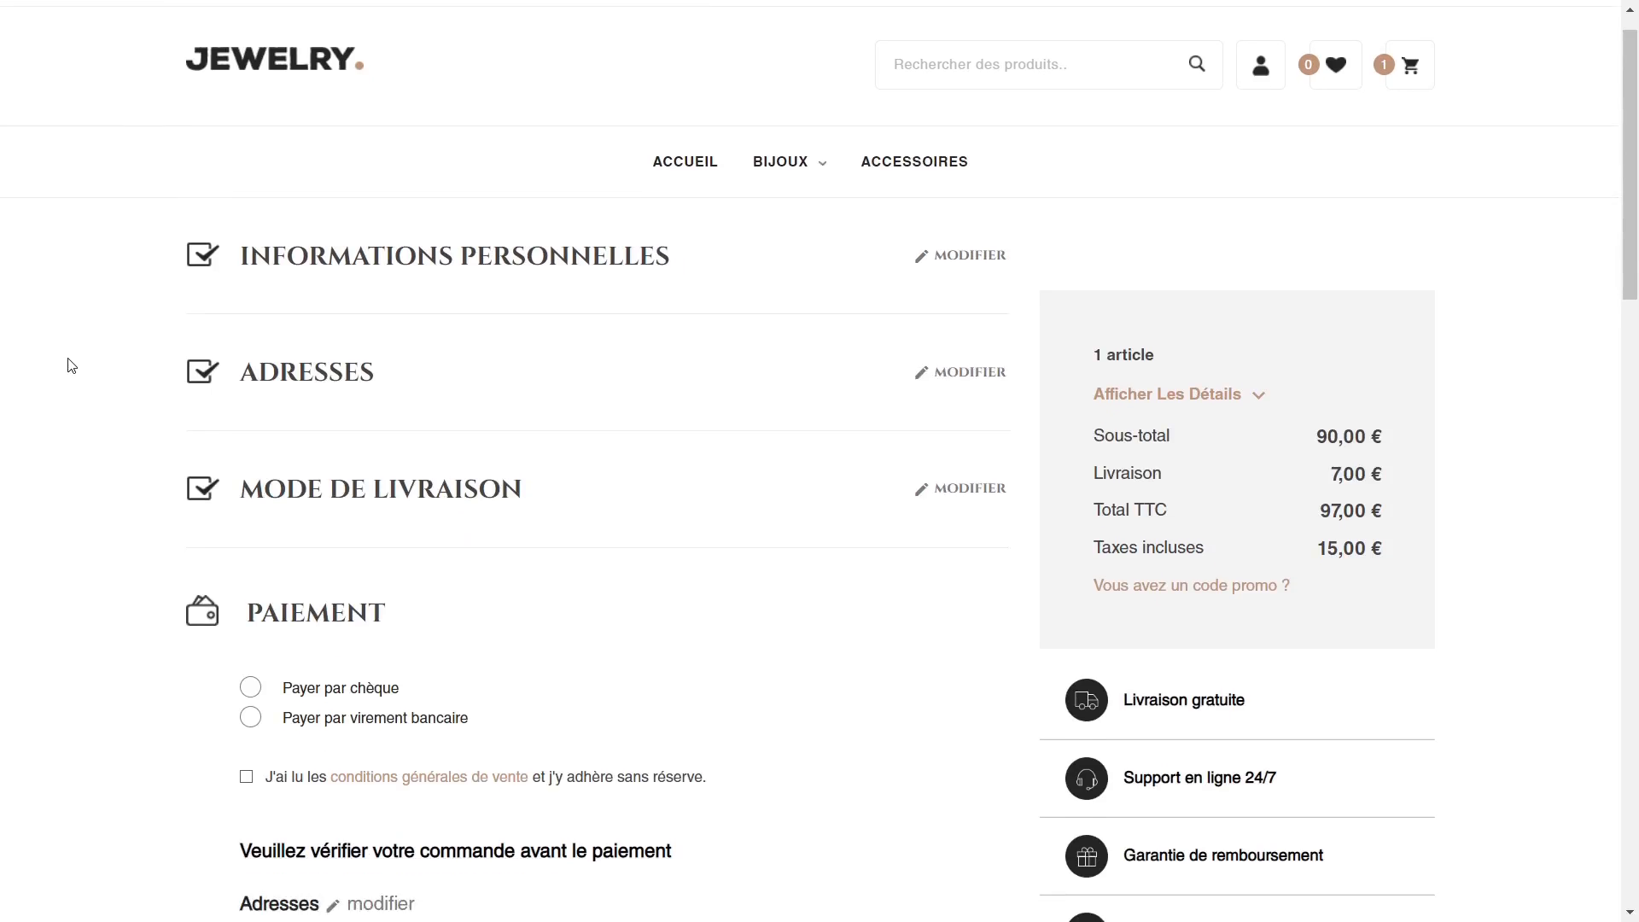
{"action": "scroll", "coordinate": [689, 443], "scroll_direction": "down", "scroll_amount": 2}
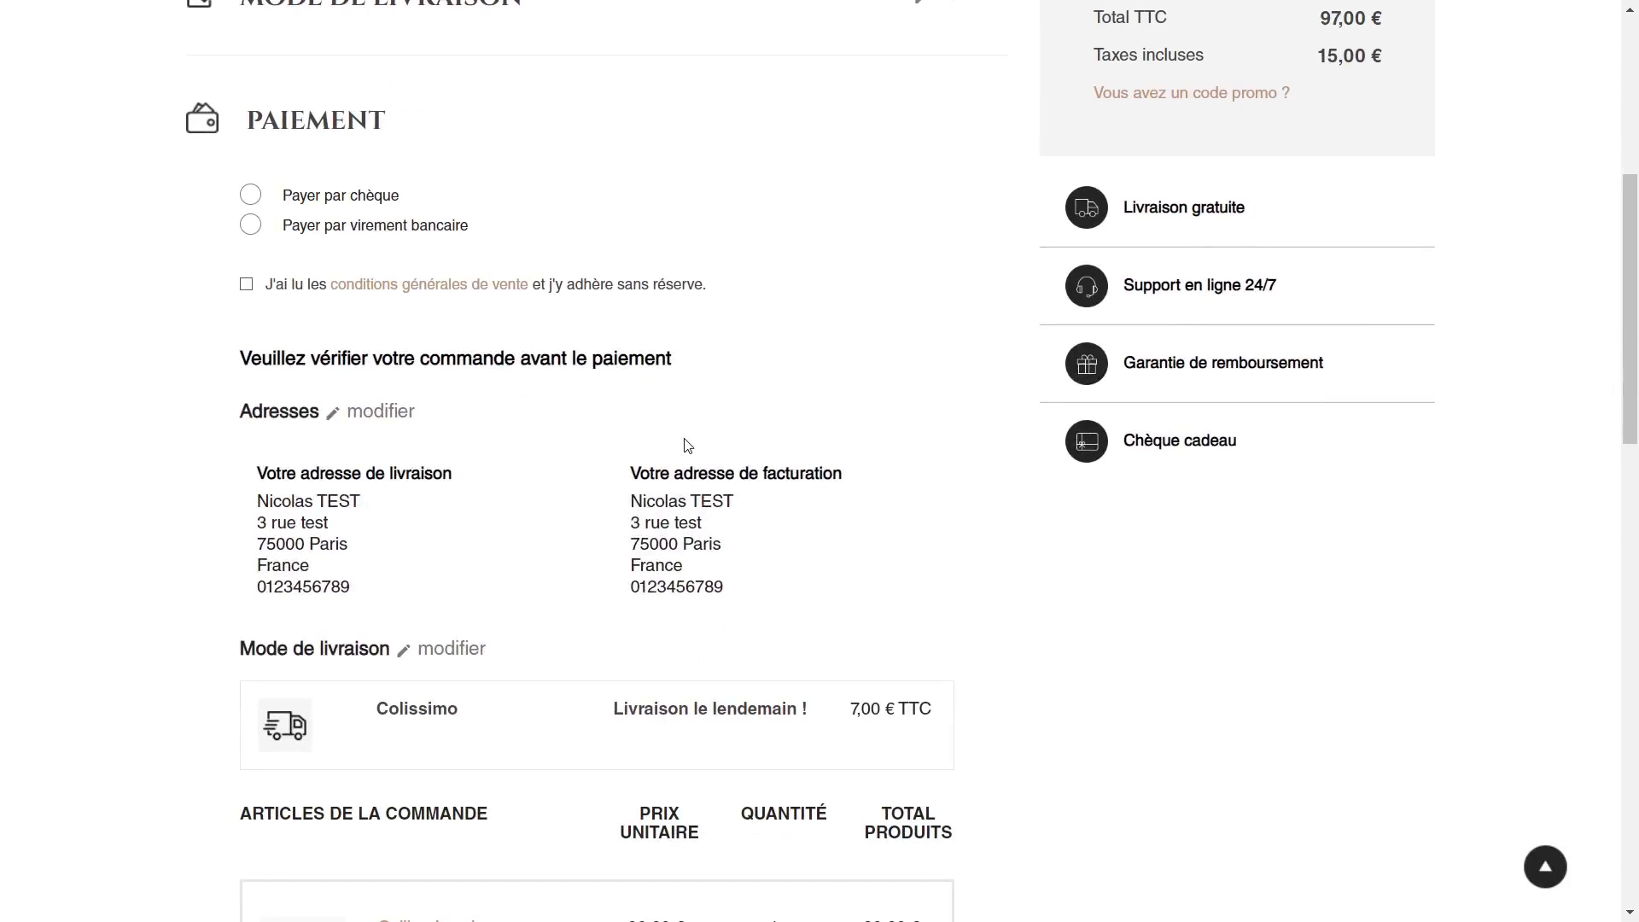
{"action": "scroll", "coordinate": [439, 461], "scroll_direction": "down", "scroll_amount": 3}
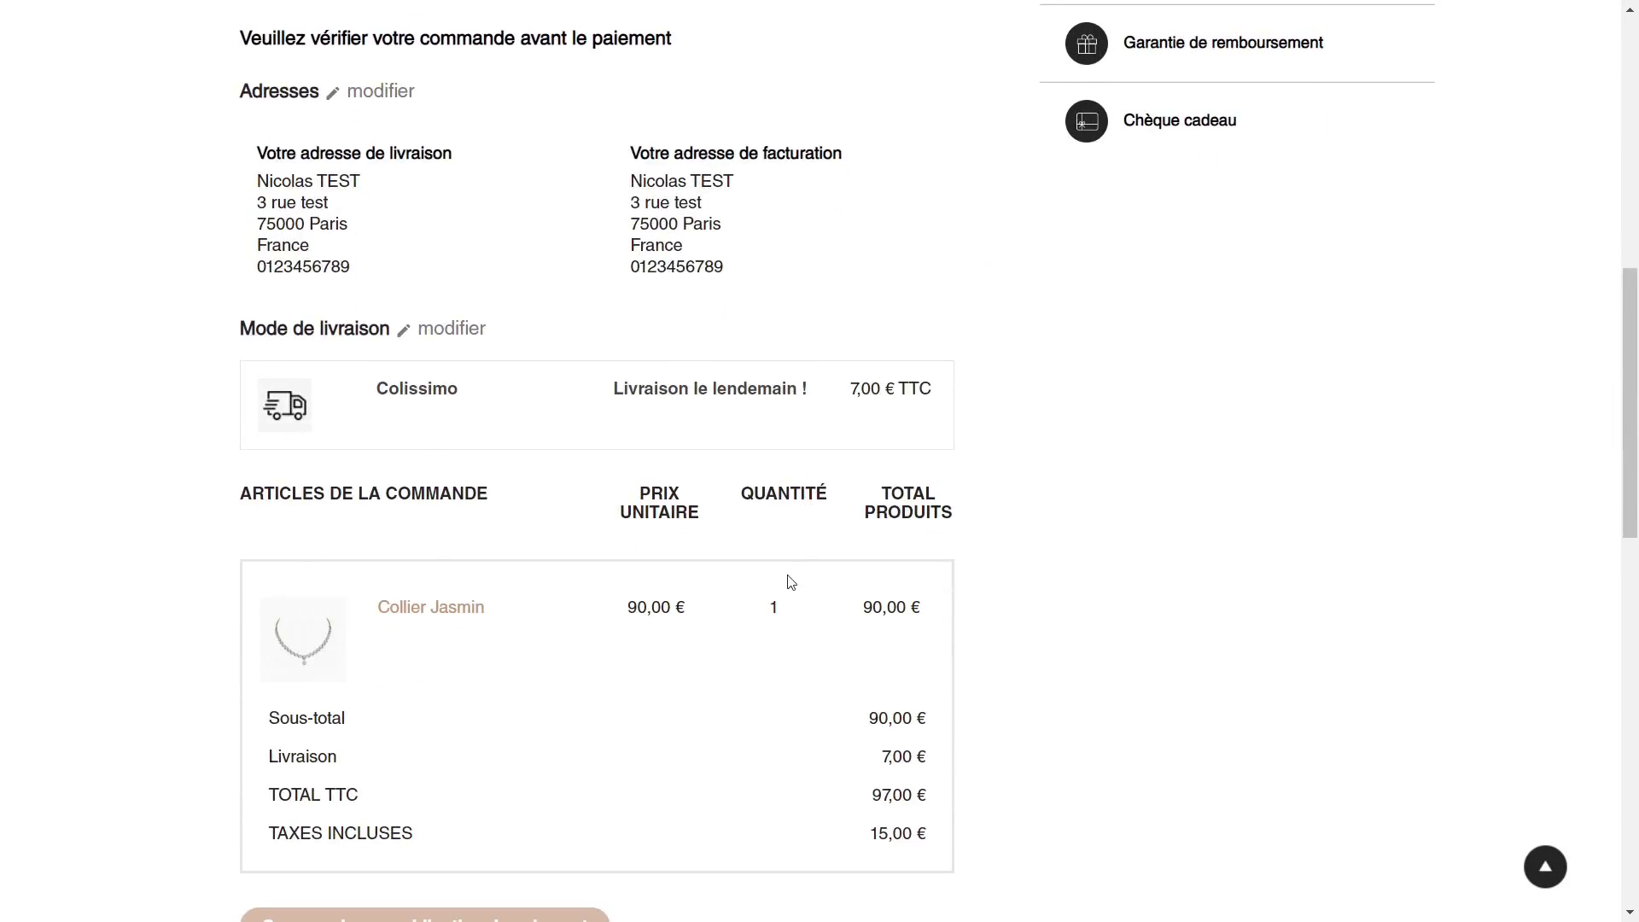
{"action": "scroll", "coordinate": [661, 456], "scroll_direction": "down", "scroll_amount": 2}
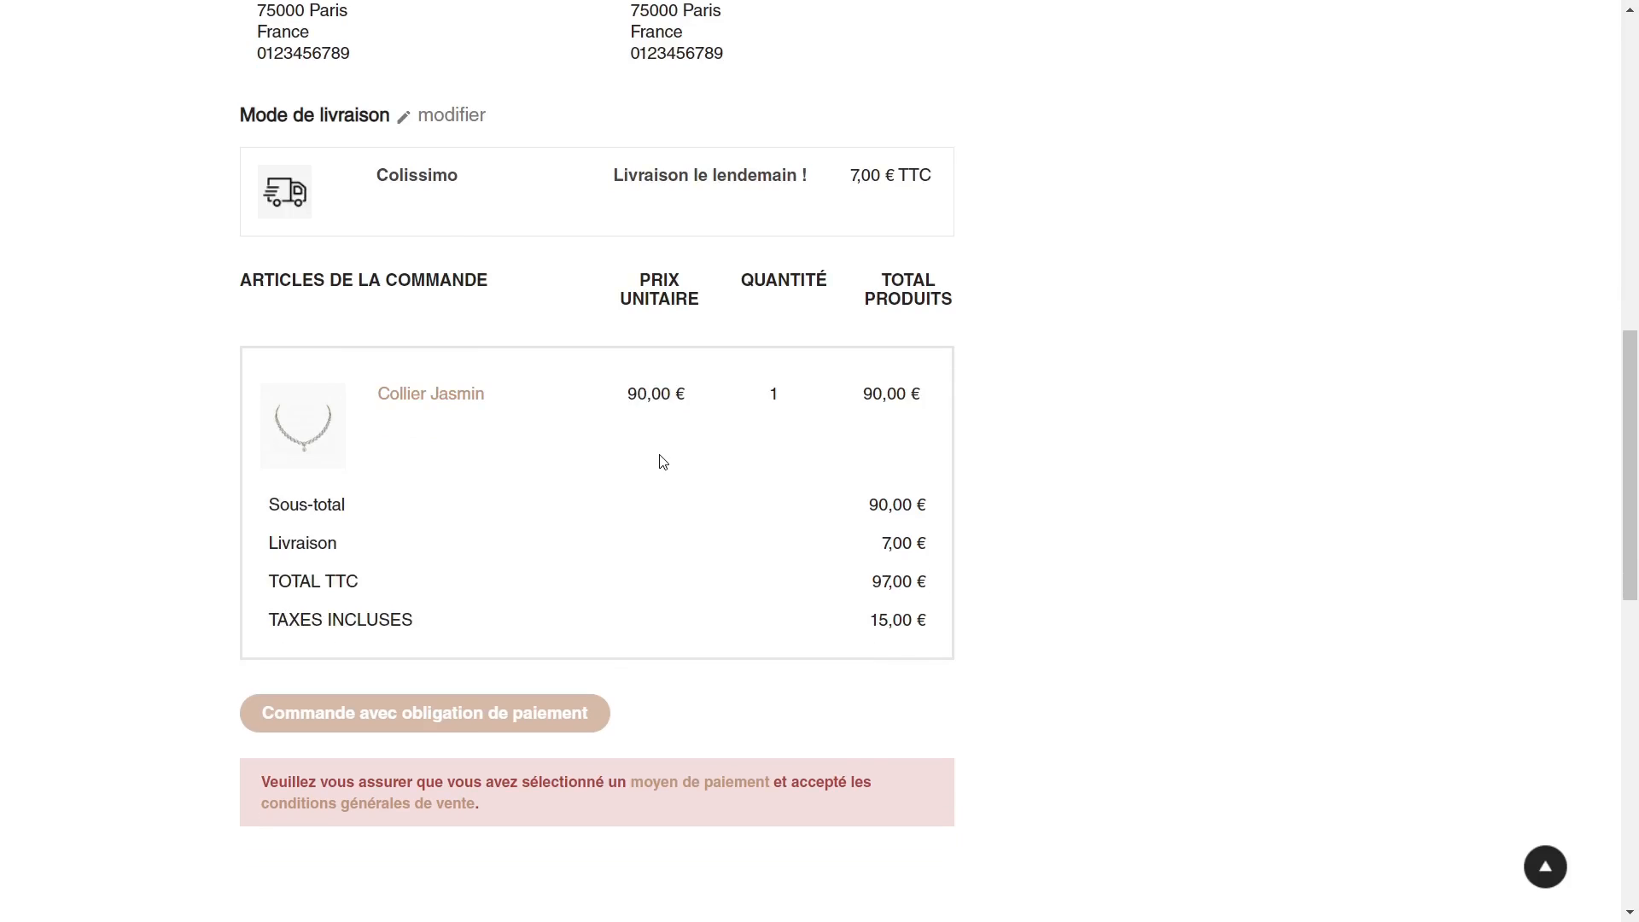
{"action": "key", "text": "ctrl+Tab"}
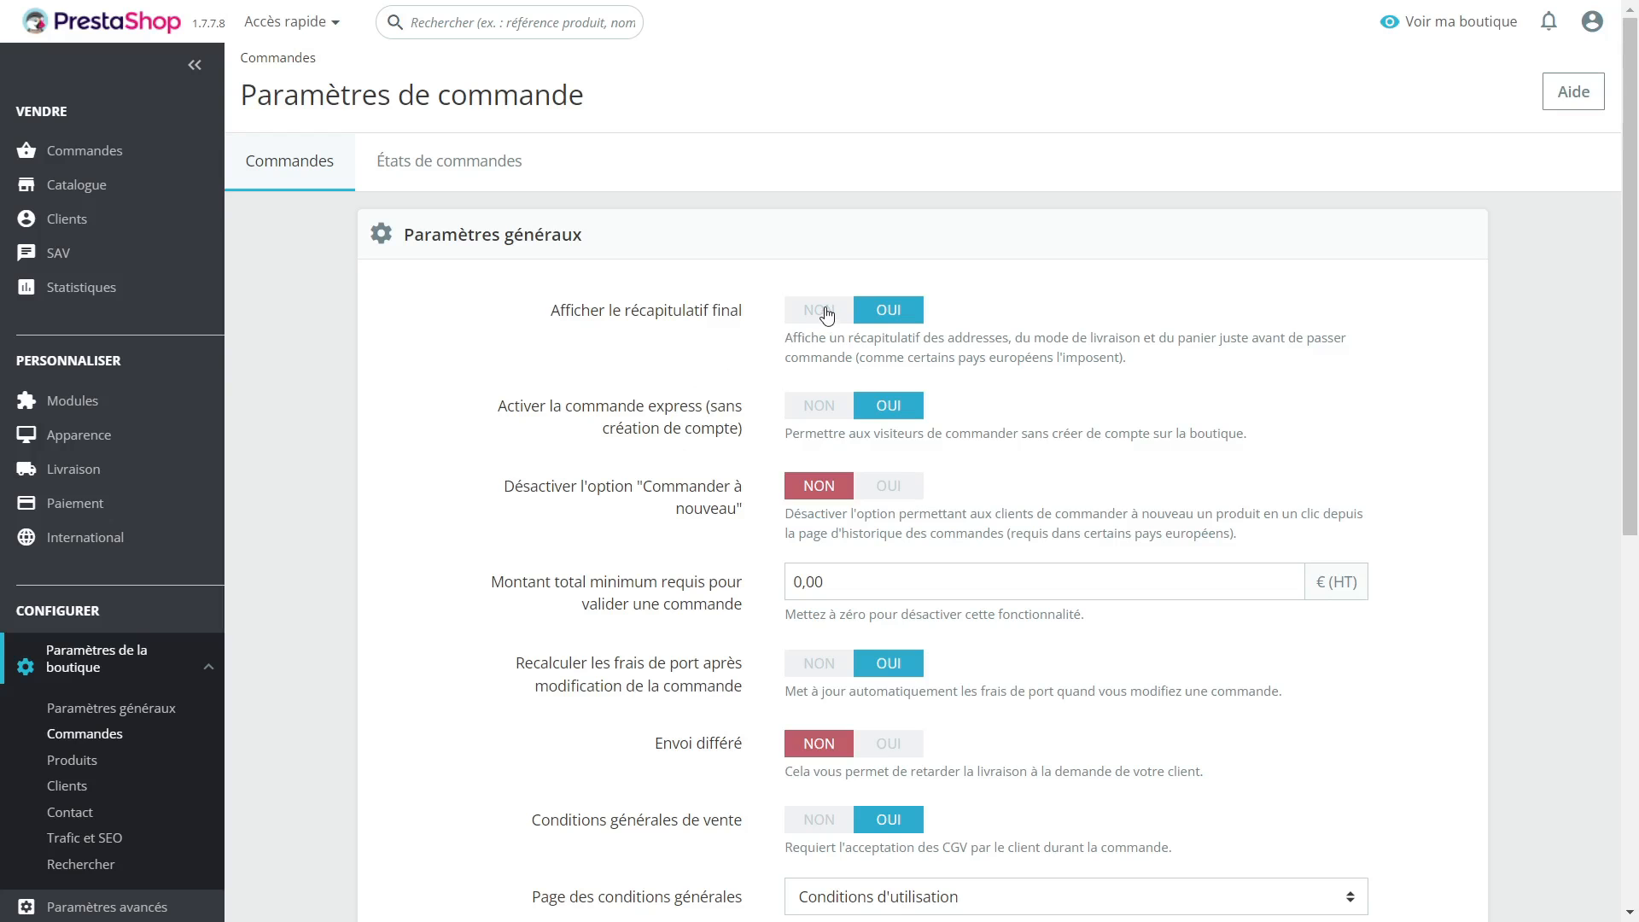
{"action": "key", "text": "ctrl+Tab"}
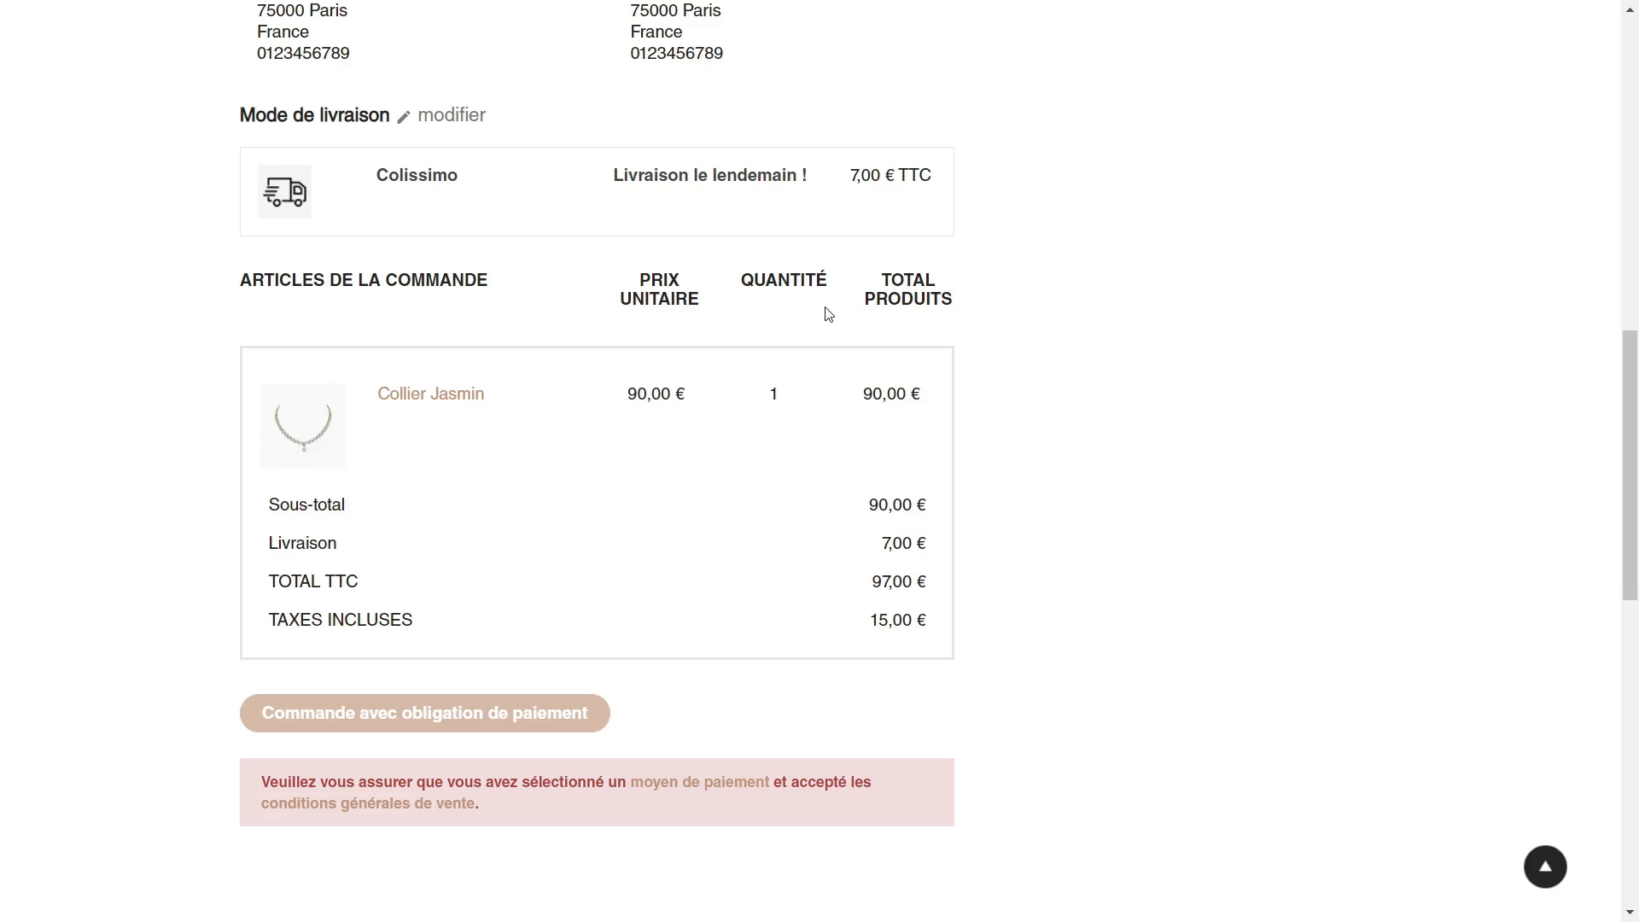
{"action": "scroll", "coordinate": [684, 395], "scroll_direction": "up", "scroll_amount": 3}
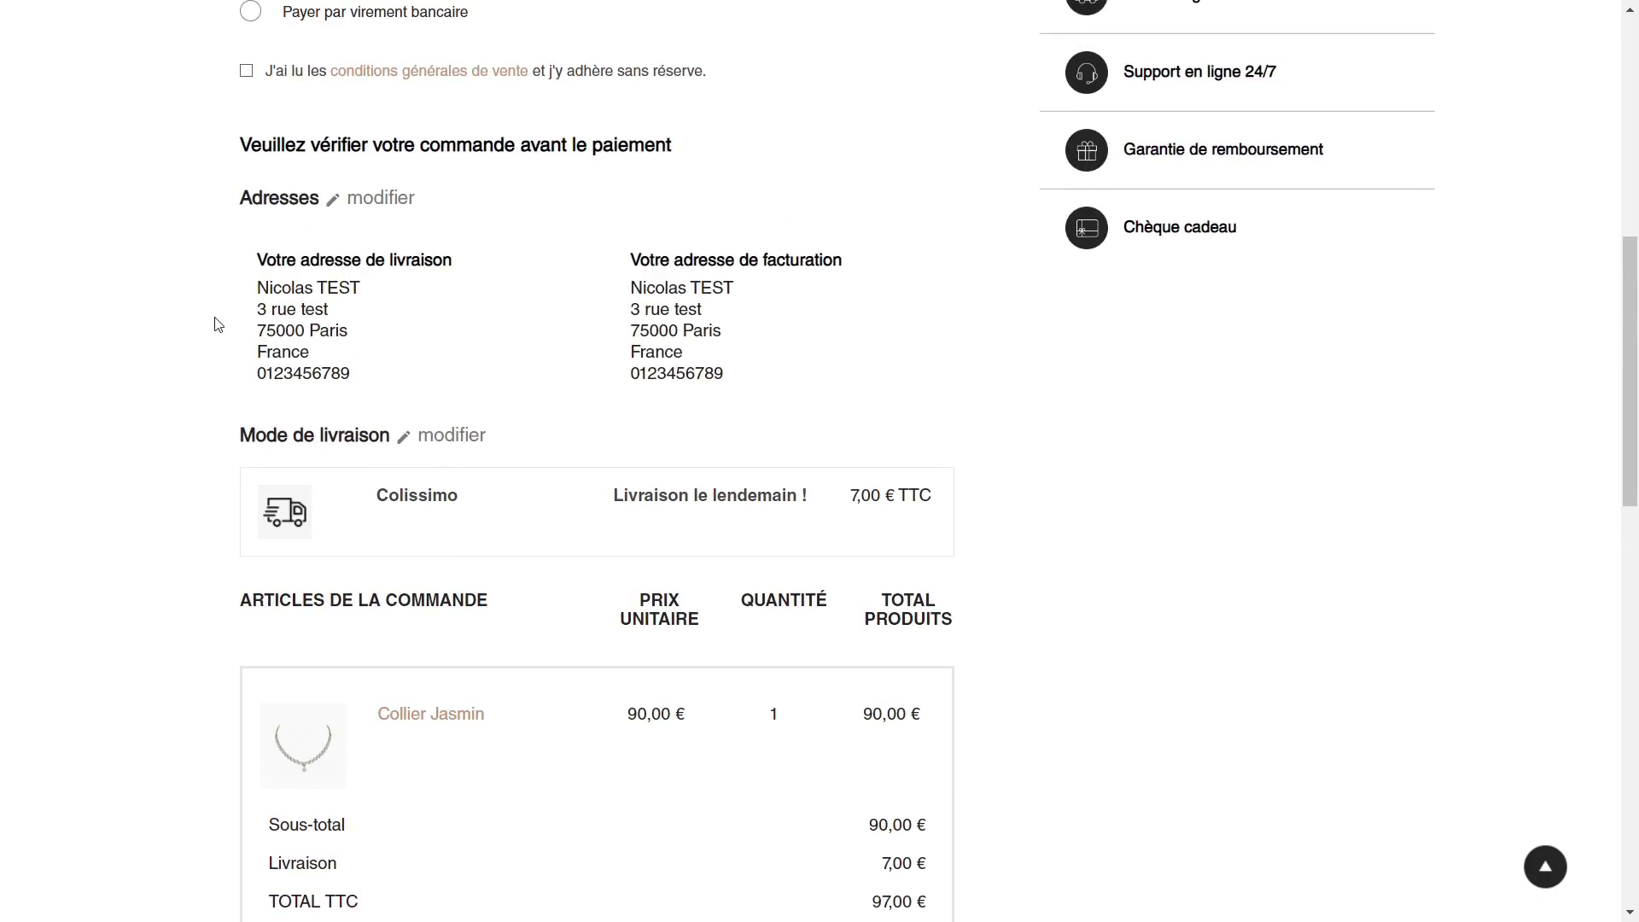
{"action": "scroll", "coordinate": [210, 320], "scroll_direction": "up", "scroll_amount": 1}
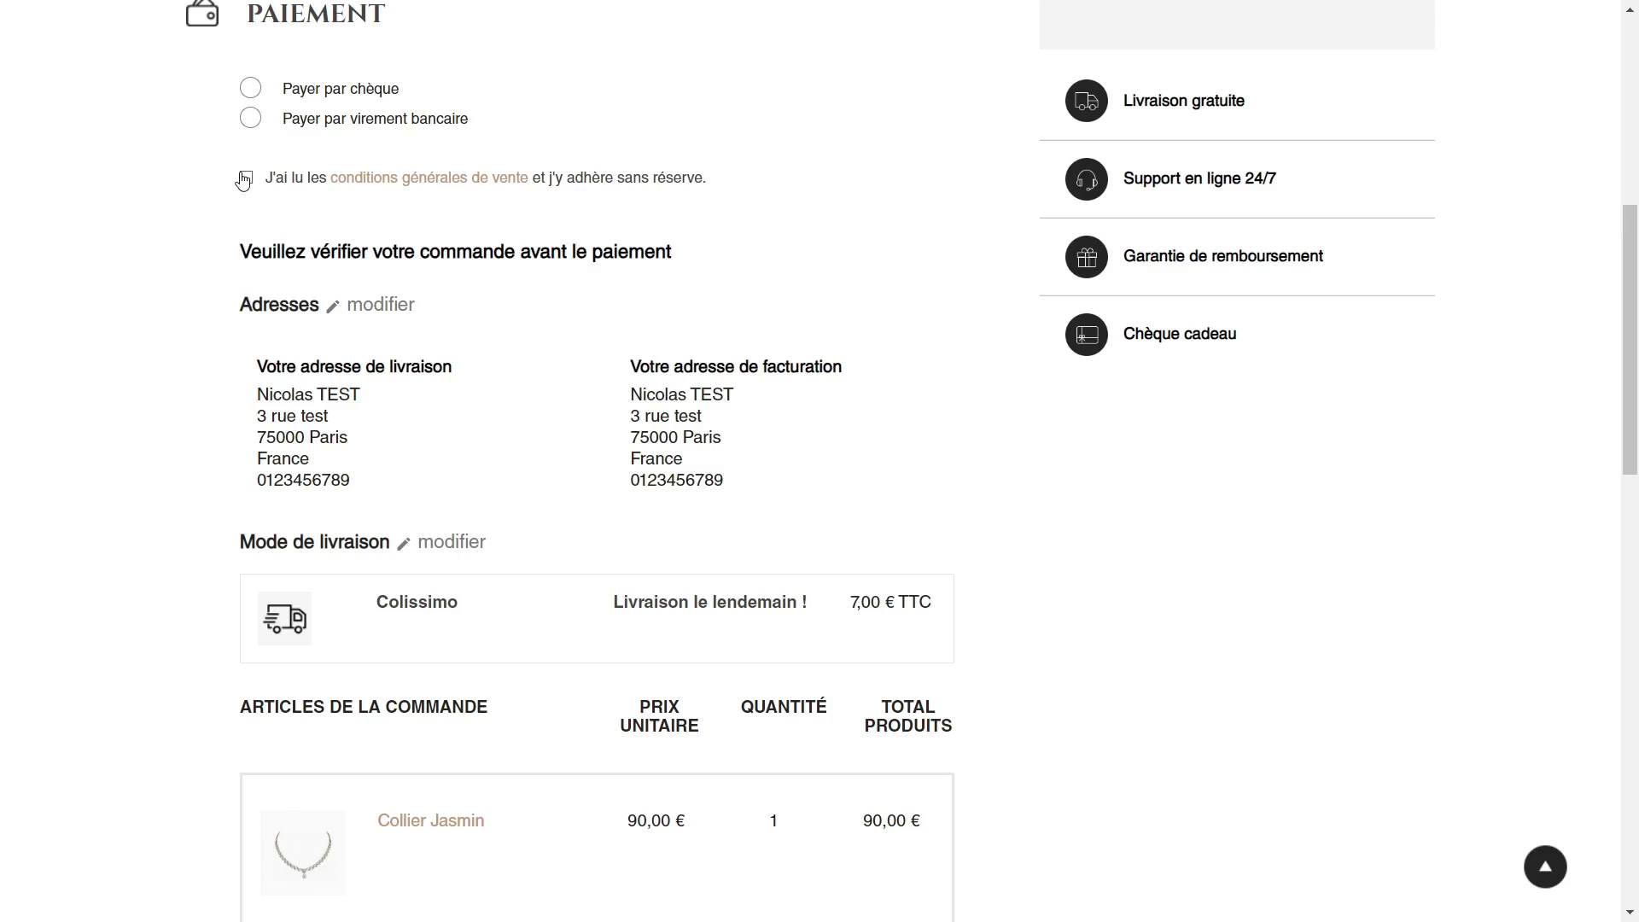
Step: In the order settings, set "Afficher le récapitulatif final" to NON and save the general parameters
{"action": "key", "text": "ctrl+Tab"}
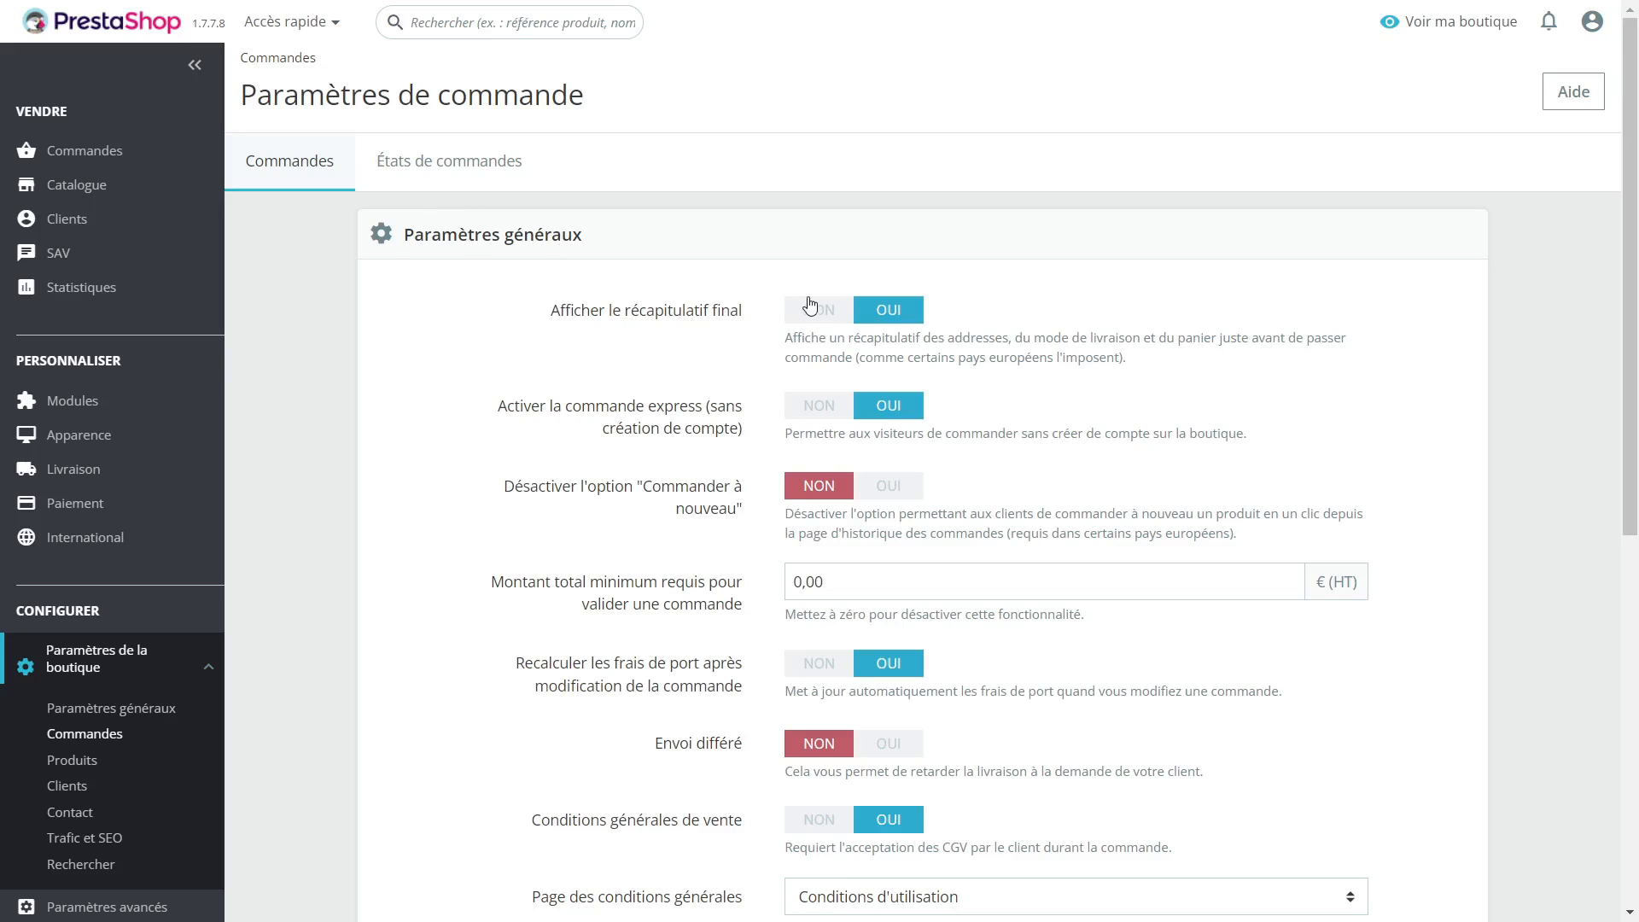
{"action": "scroll", "coordinate": [996, 366], "scroll_direction": "down", "scroll_amount": 7}
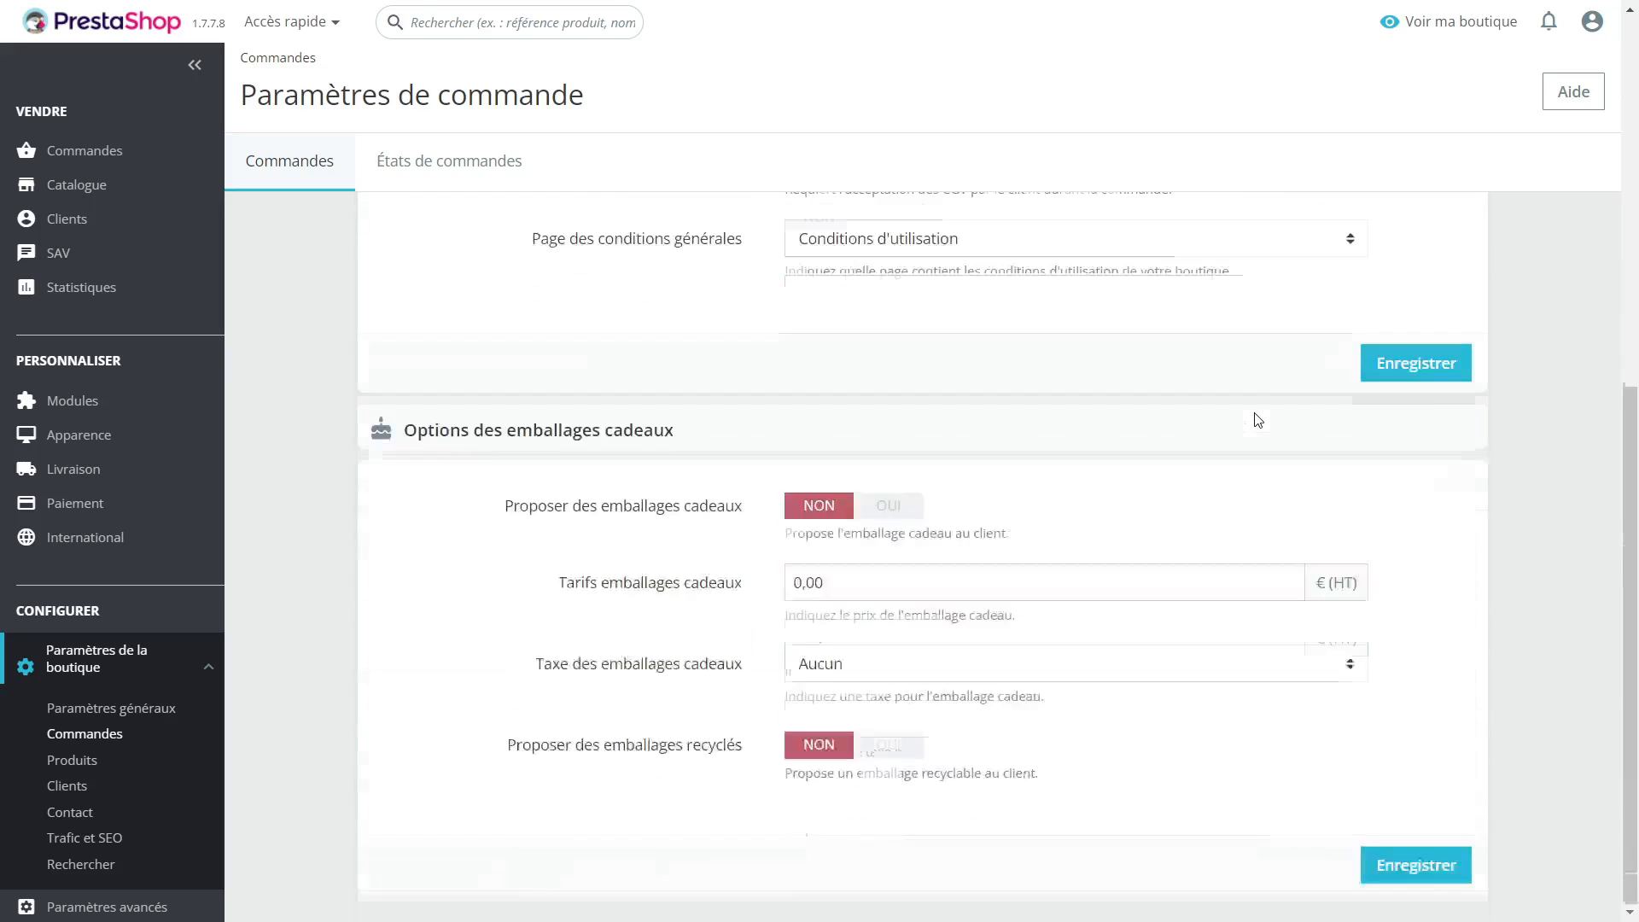
{"action": "left_click", "coordinate": [1417, 365]}
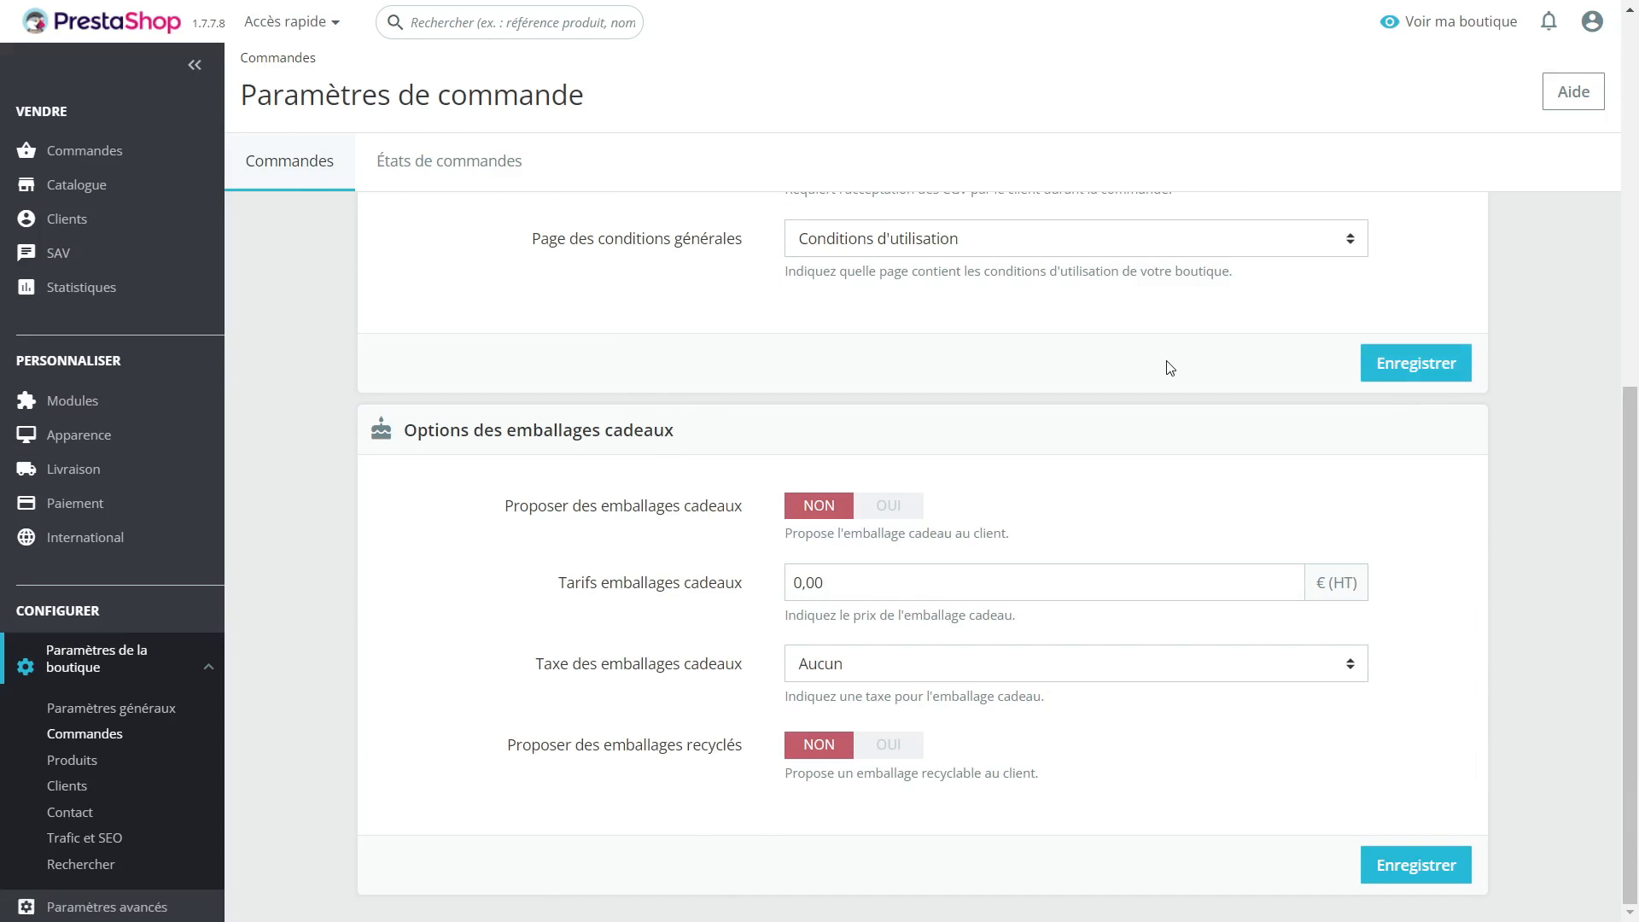
Step: Return to the storefront checkout and reload it to check the payment stage with the new setting
{"action": "key", "text": "ctrl+shift+Tab"}
{"action": "scroll", "coordinate": [178, 416], "scroll_direction": "up", "scroll_amount": 3}
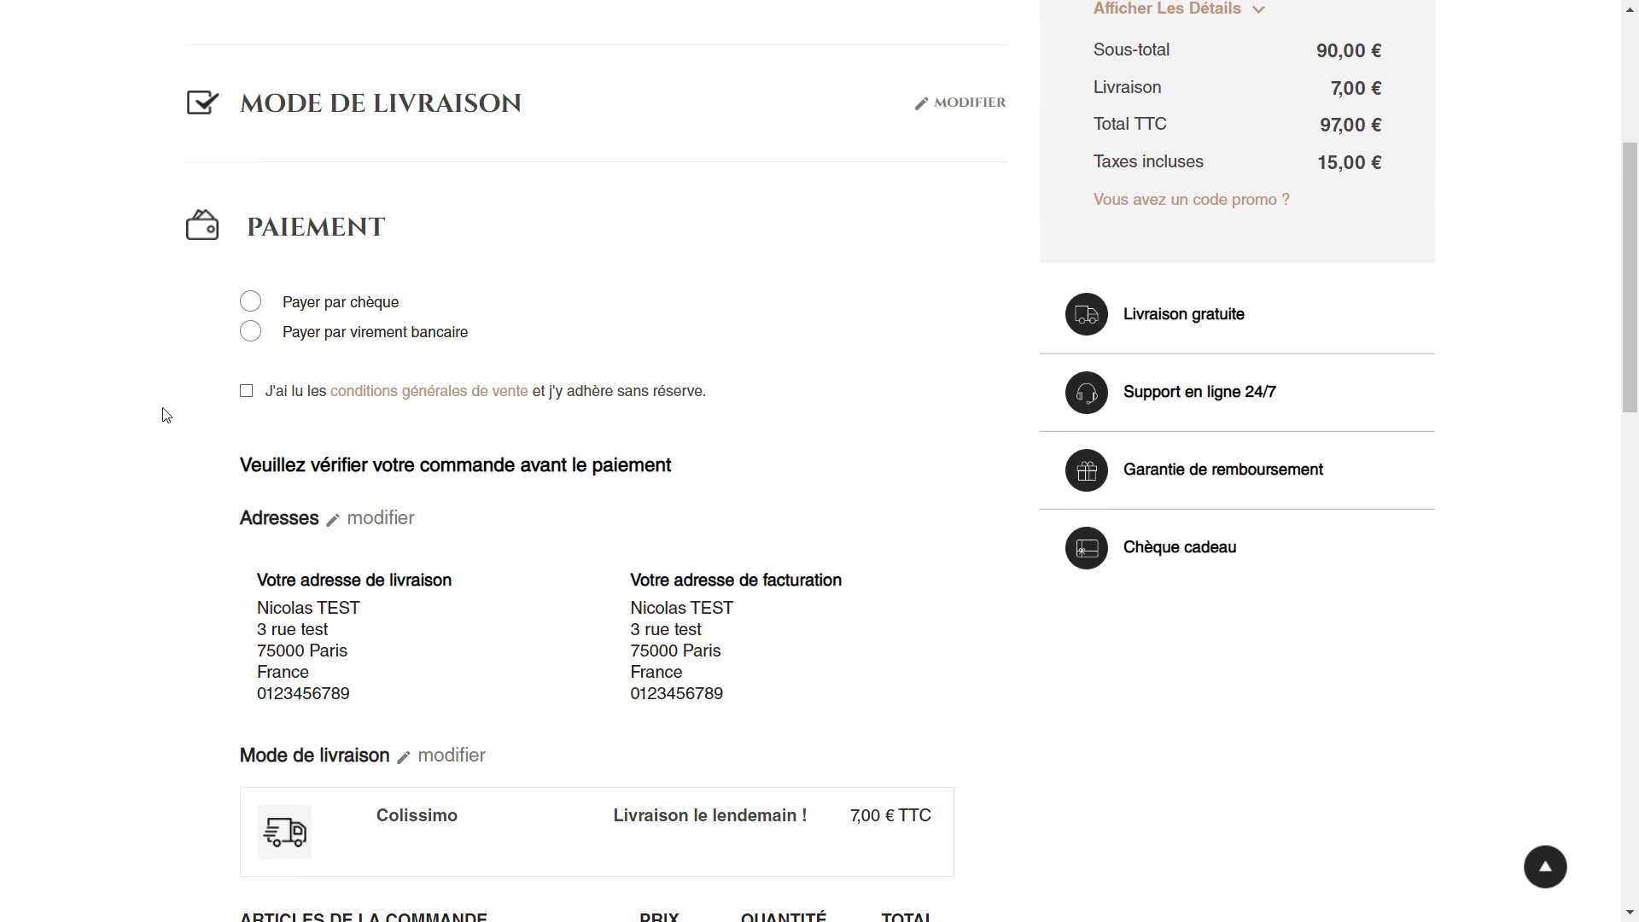
{"action": "key", "text": "F5"}
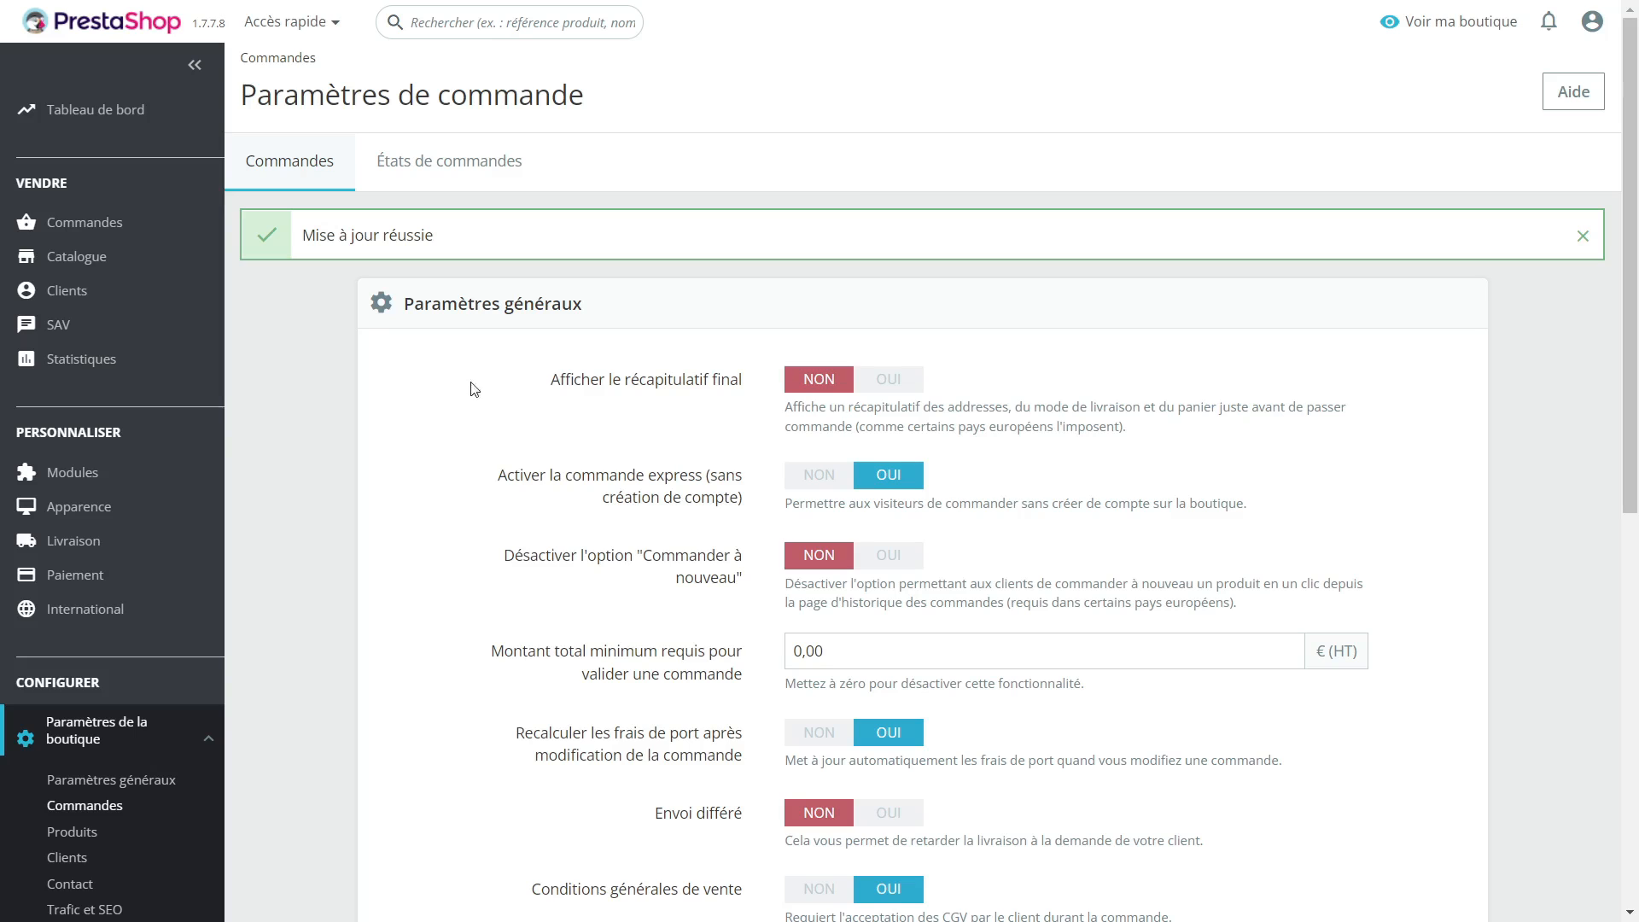
Step: Reopen the personal information section of the storefront checkout and sign out of the customer account
{"action": "scroll", "coordinate": [448, 380], "scroll_direction": "down", "scroll_amount": 1}
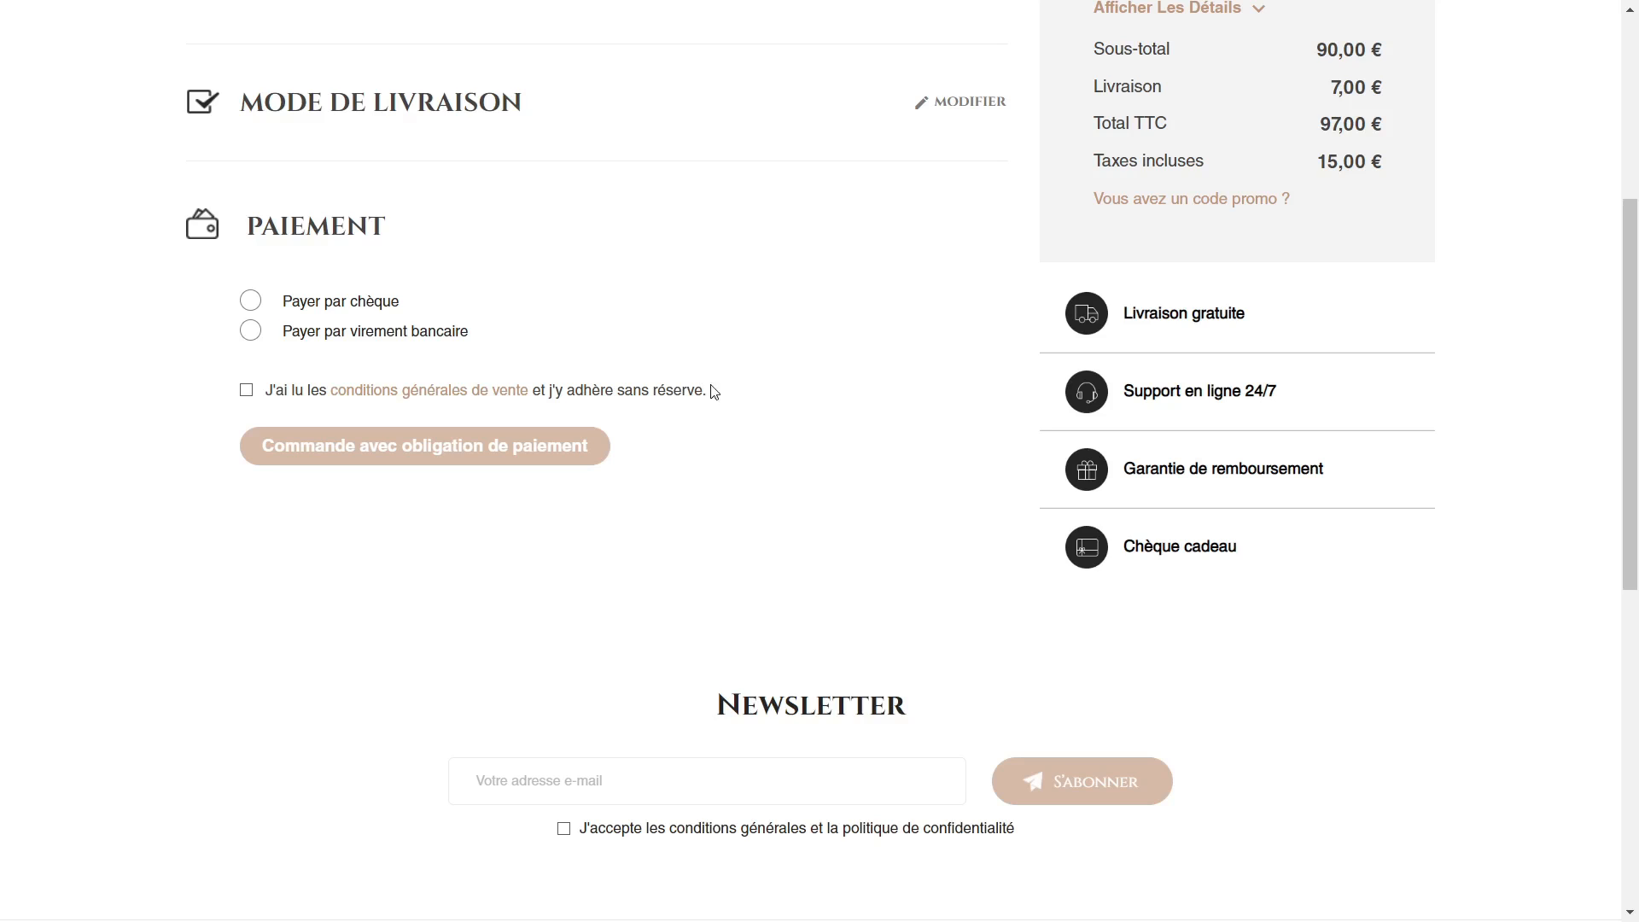
{"action": "scroll", "coordinate": [714, 388], "scroll_direction": "up", "scroll_amount": 4}
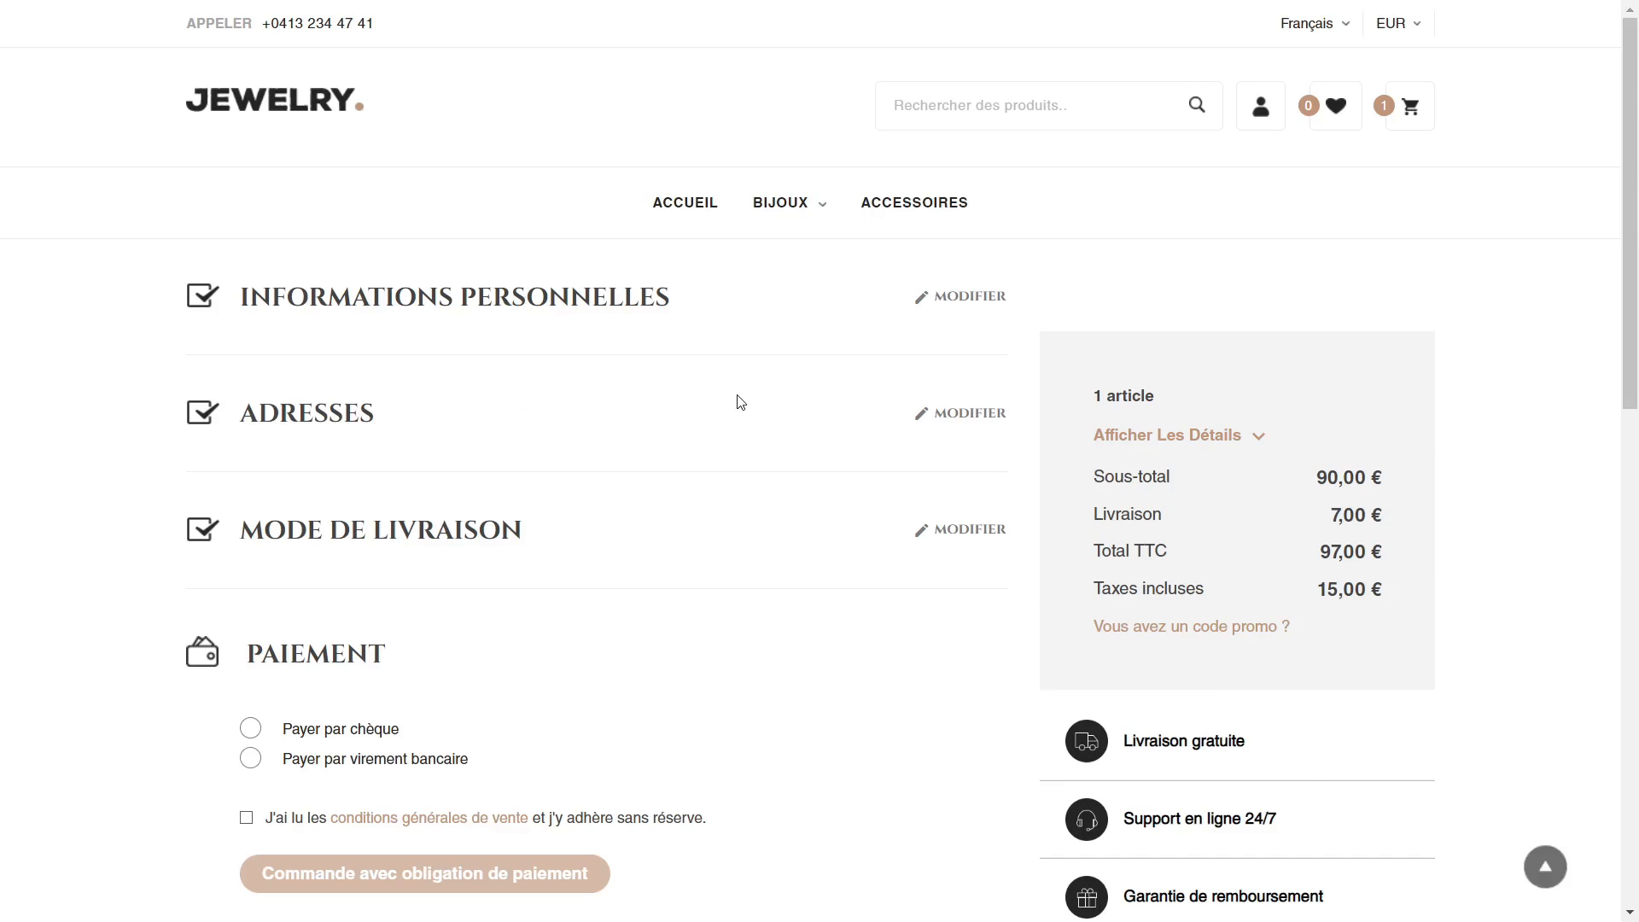
{"action": "left_click", "coordinate": [978, 298]}
{"action": "mouse_move", "coordinate": [752, 202]}
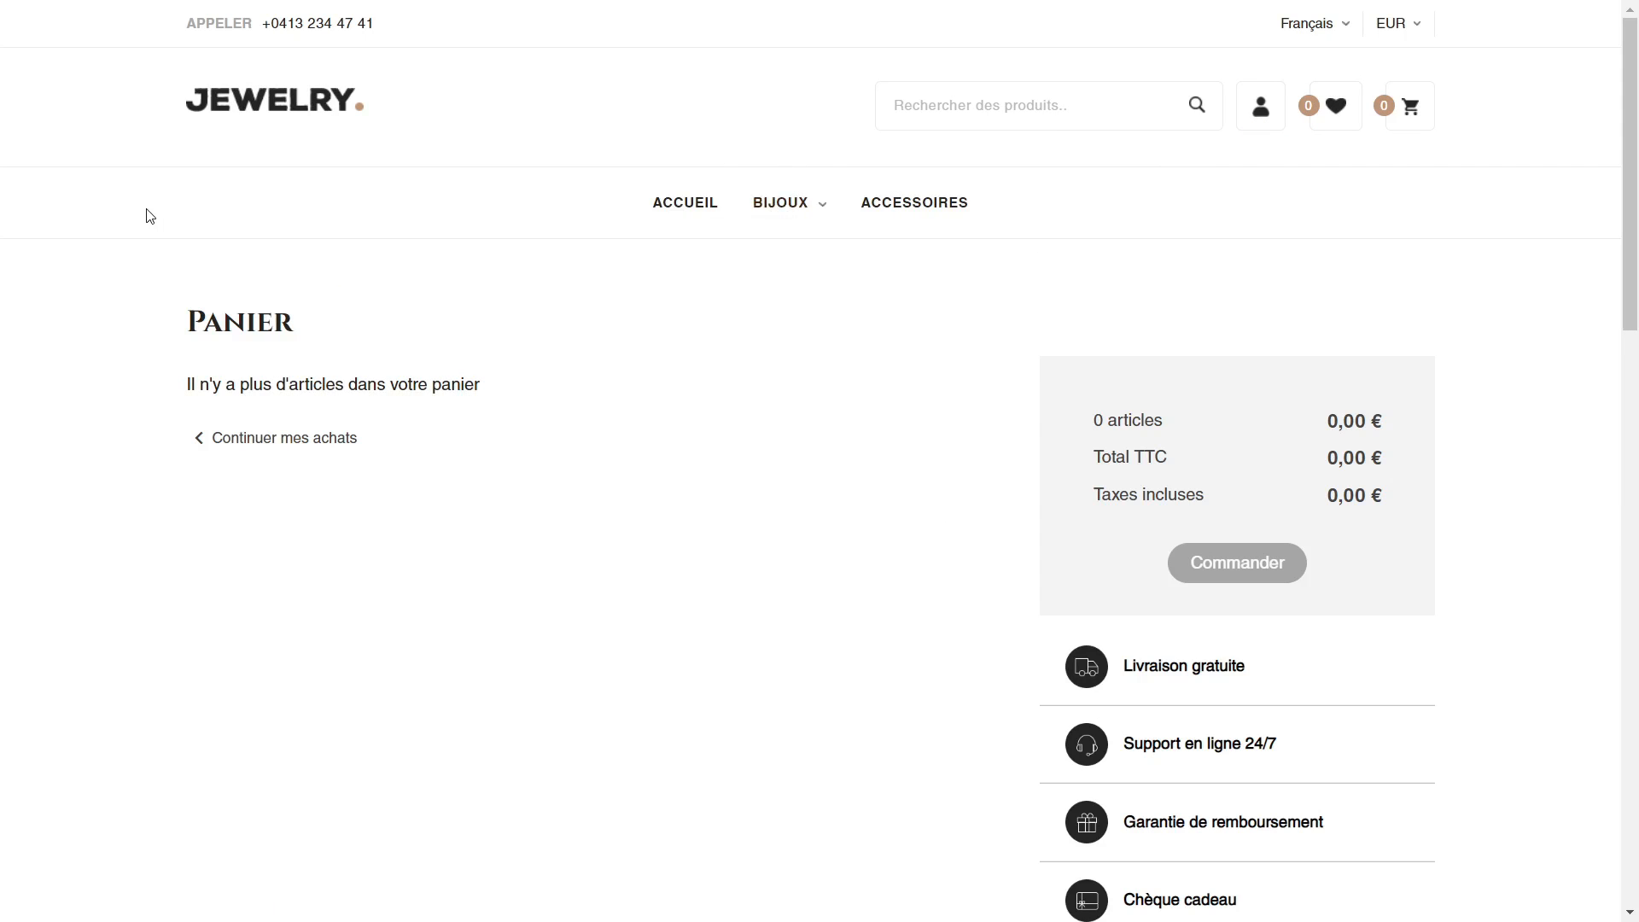
Step: Add one Collier Jasmin to the cart from its product page and proceed to the cart
{"action": "scroll", "coordinate": [124, 282], "scroll_direction": "down", "scroll_amount": 7}
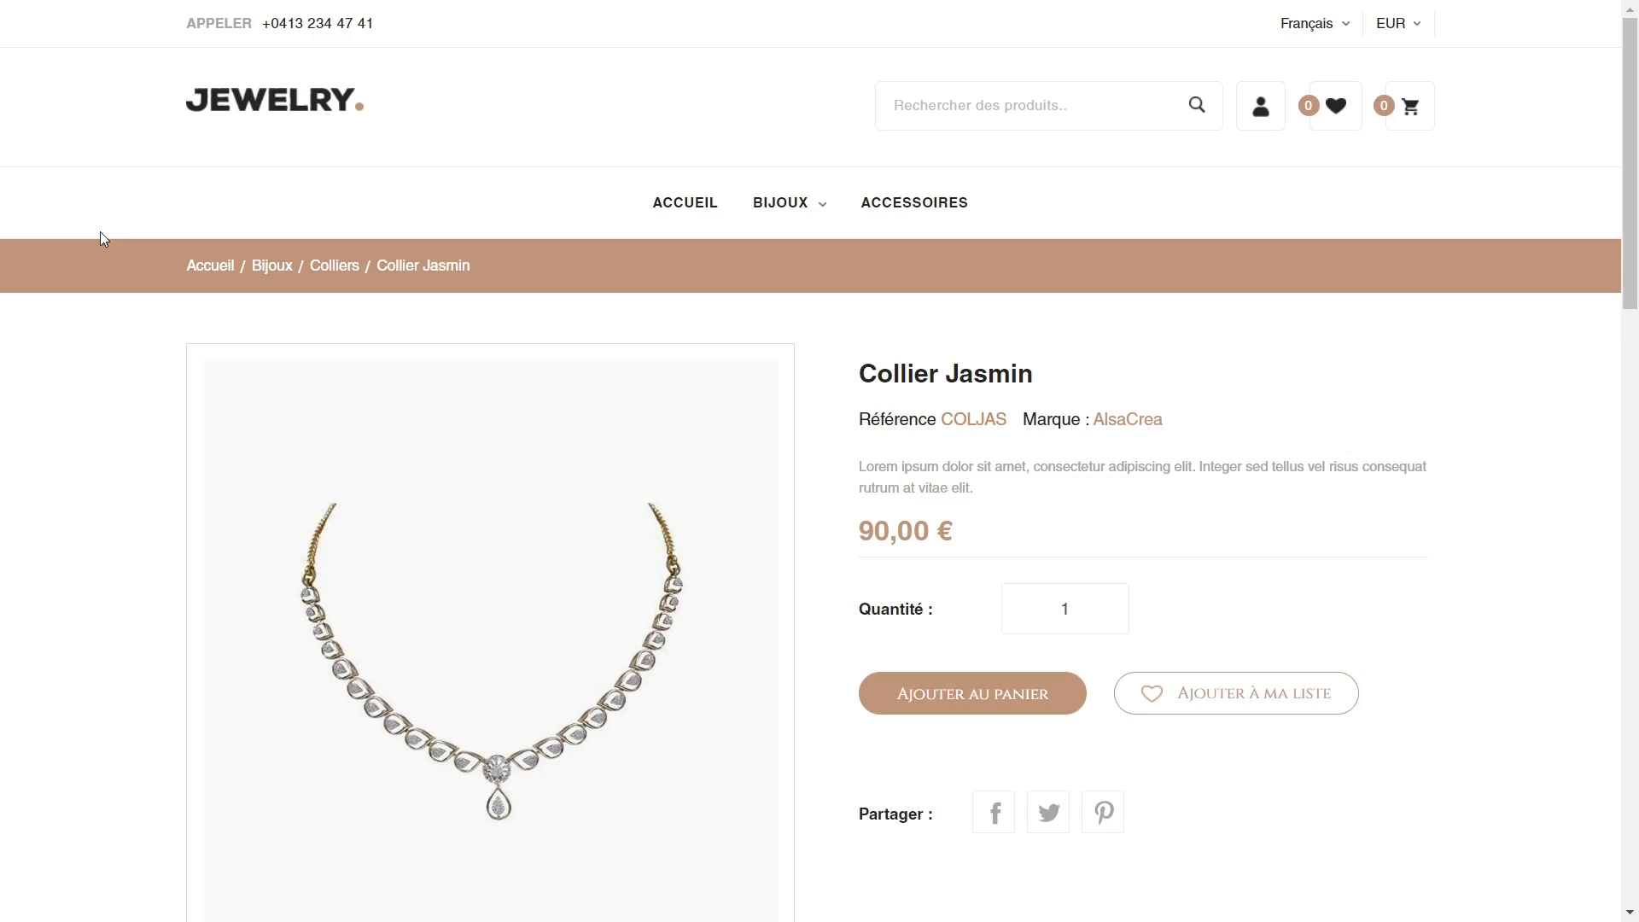
{"action": "scroll", "coordinate": [1200, 448], "scroll_direction": "down", "scroll_amount": 2}
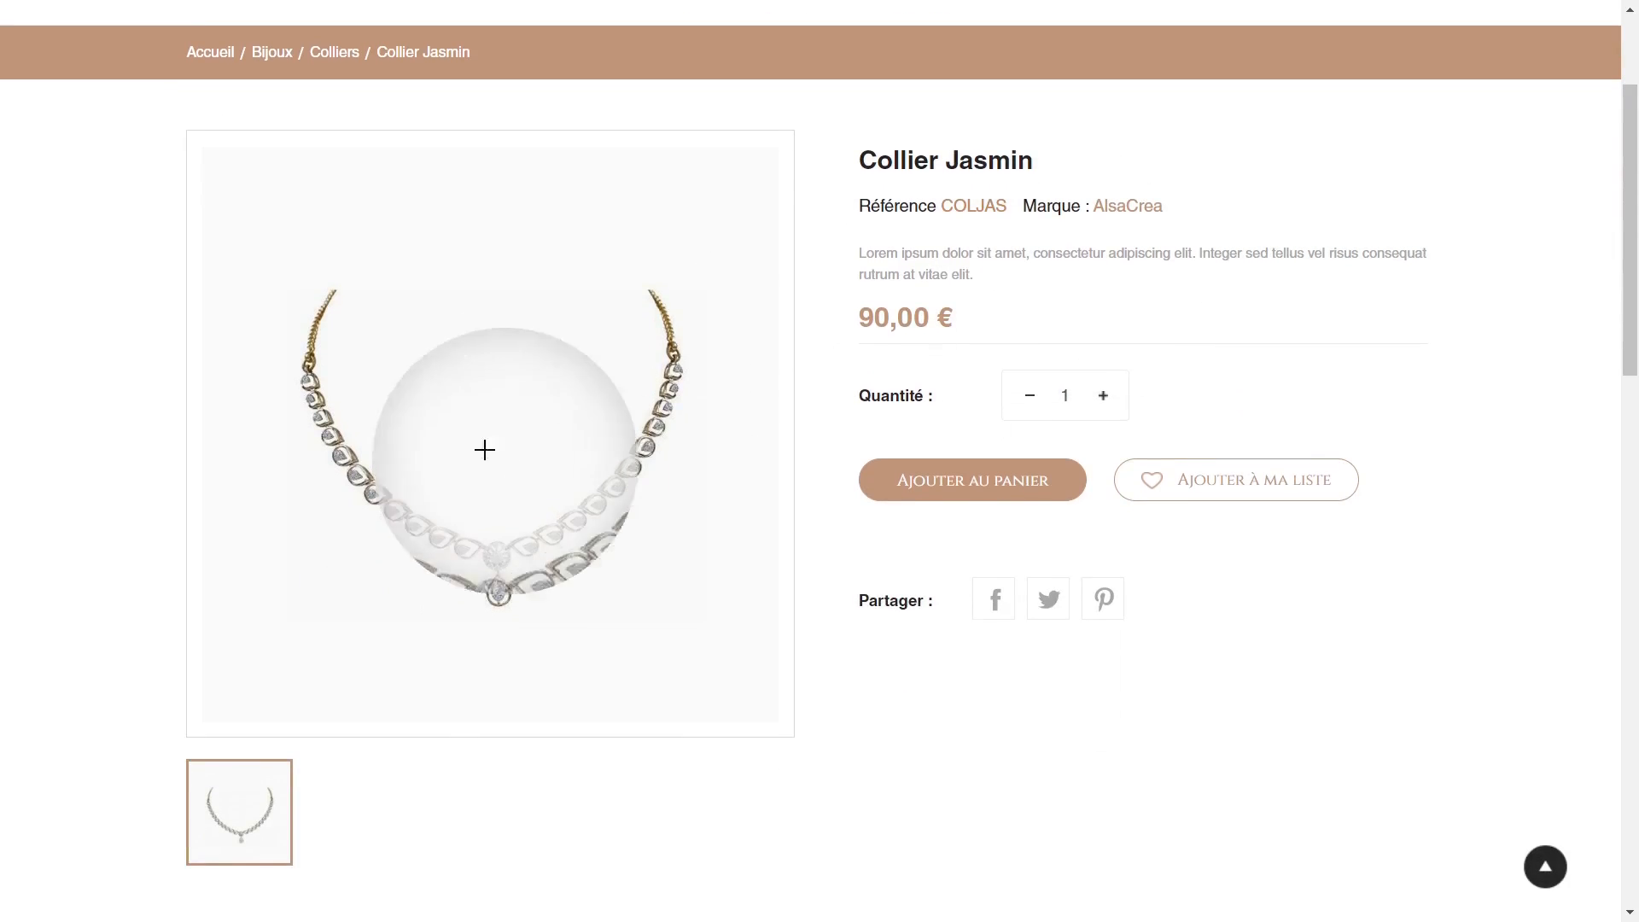
{"action": "left_click", "coordinate": [1034, 481]}
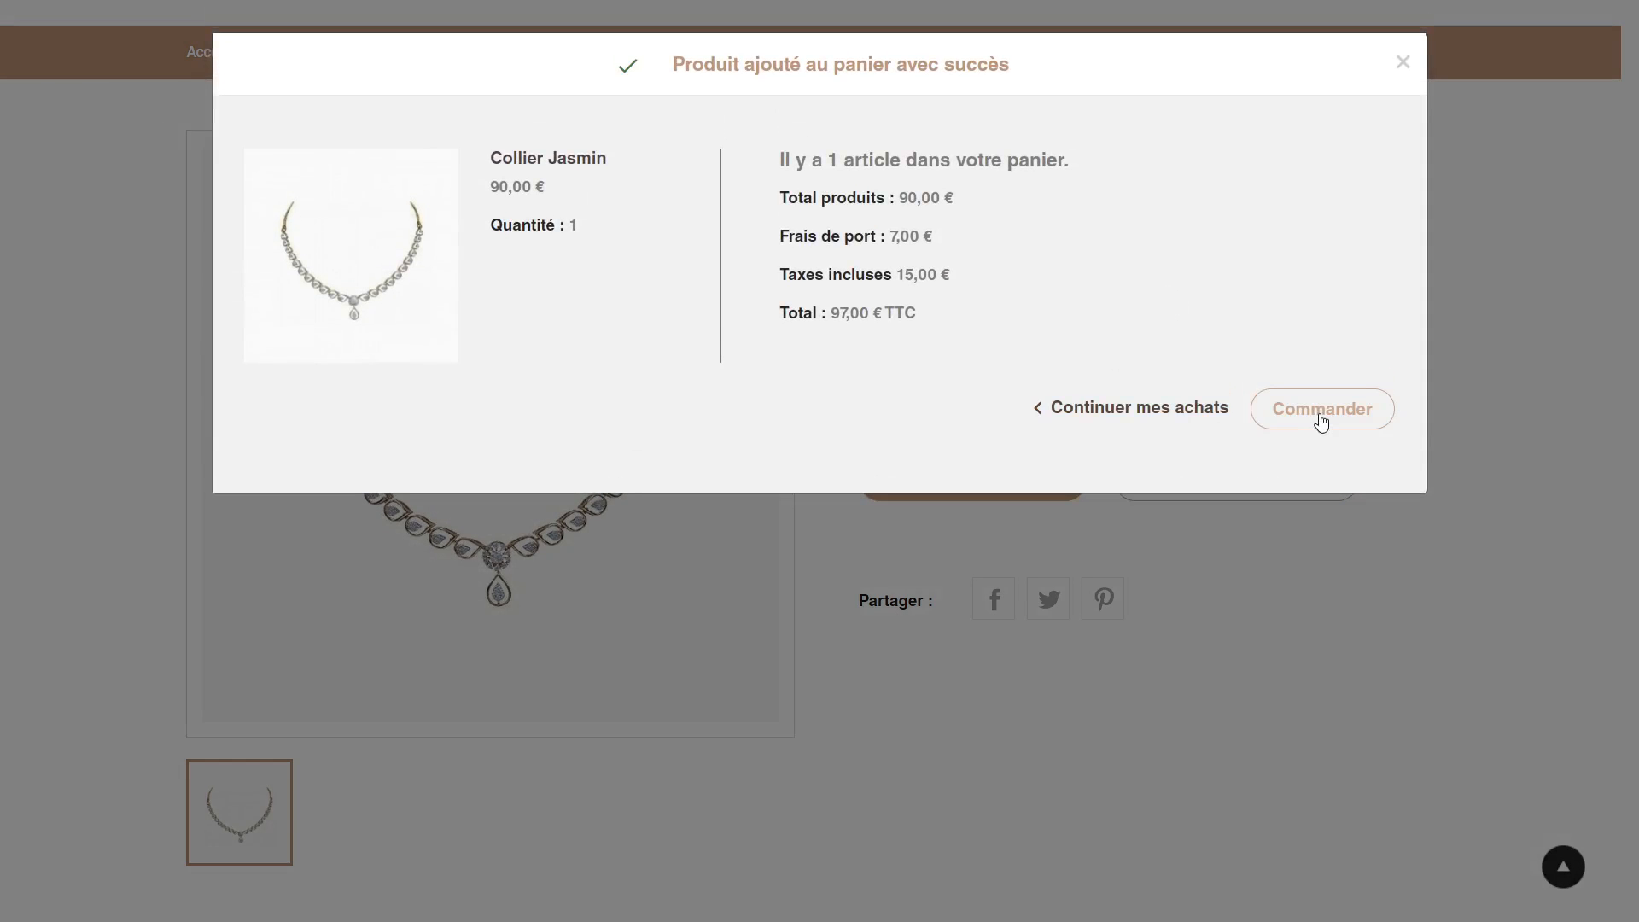
{"action": "left_click", "coordinate": [1321, 418]}
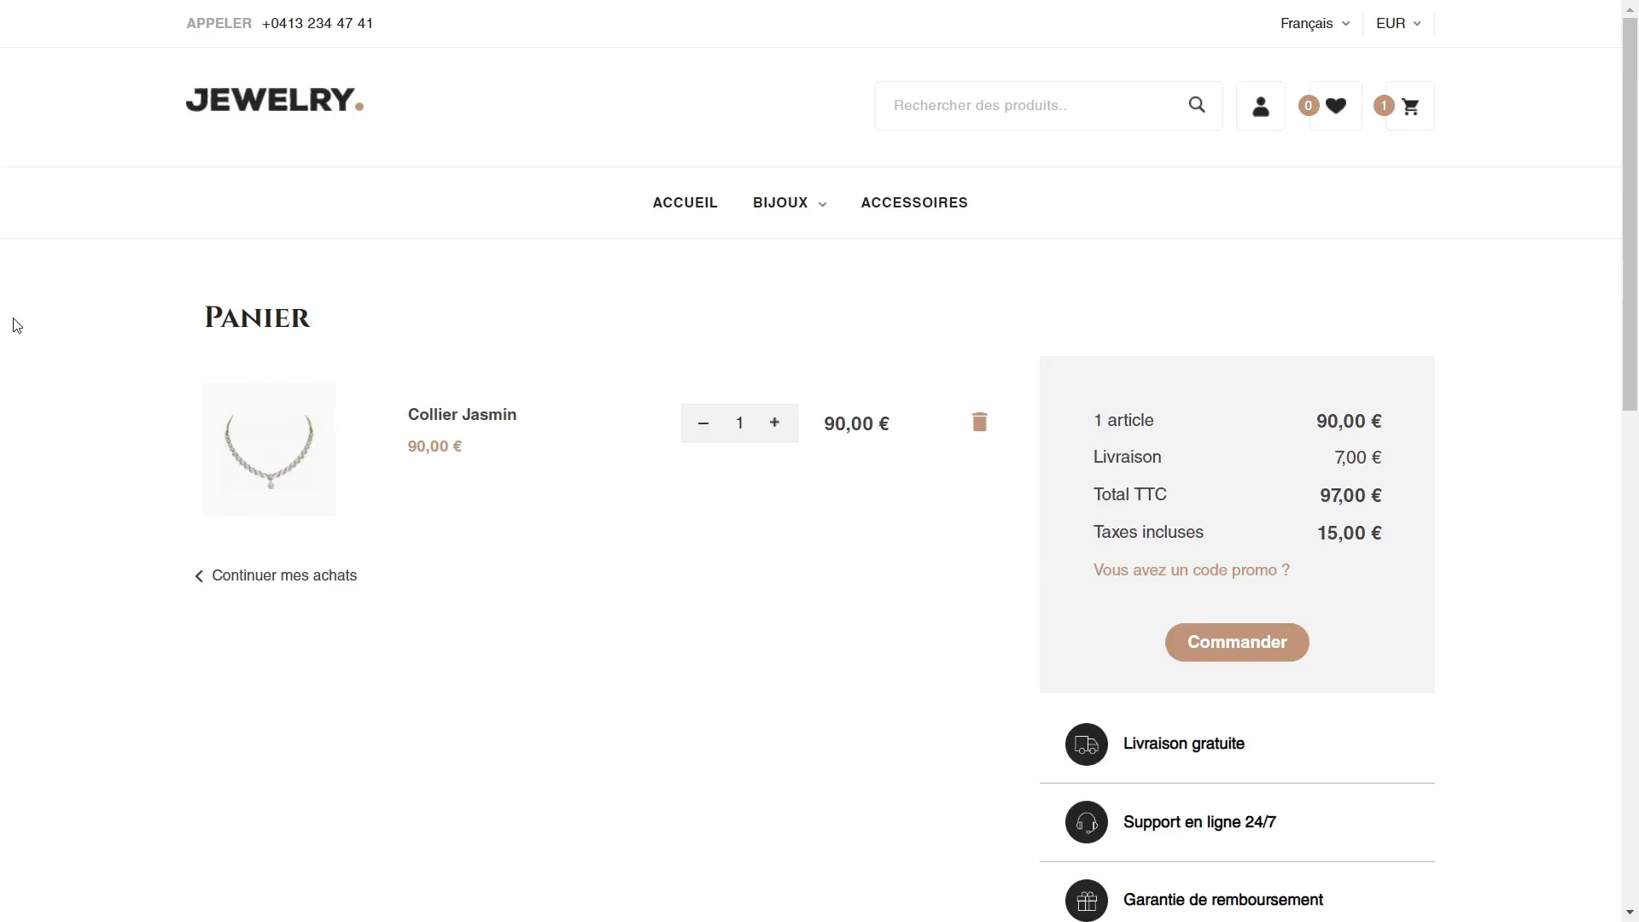
Step: Go on to the checkout's personal information stage and examine the guest order form with its optional account creation
{"action": "scroll", "coordinate": [56, 308], "scroll_direction": "down", "scroll_amount": 1}
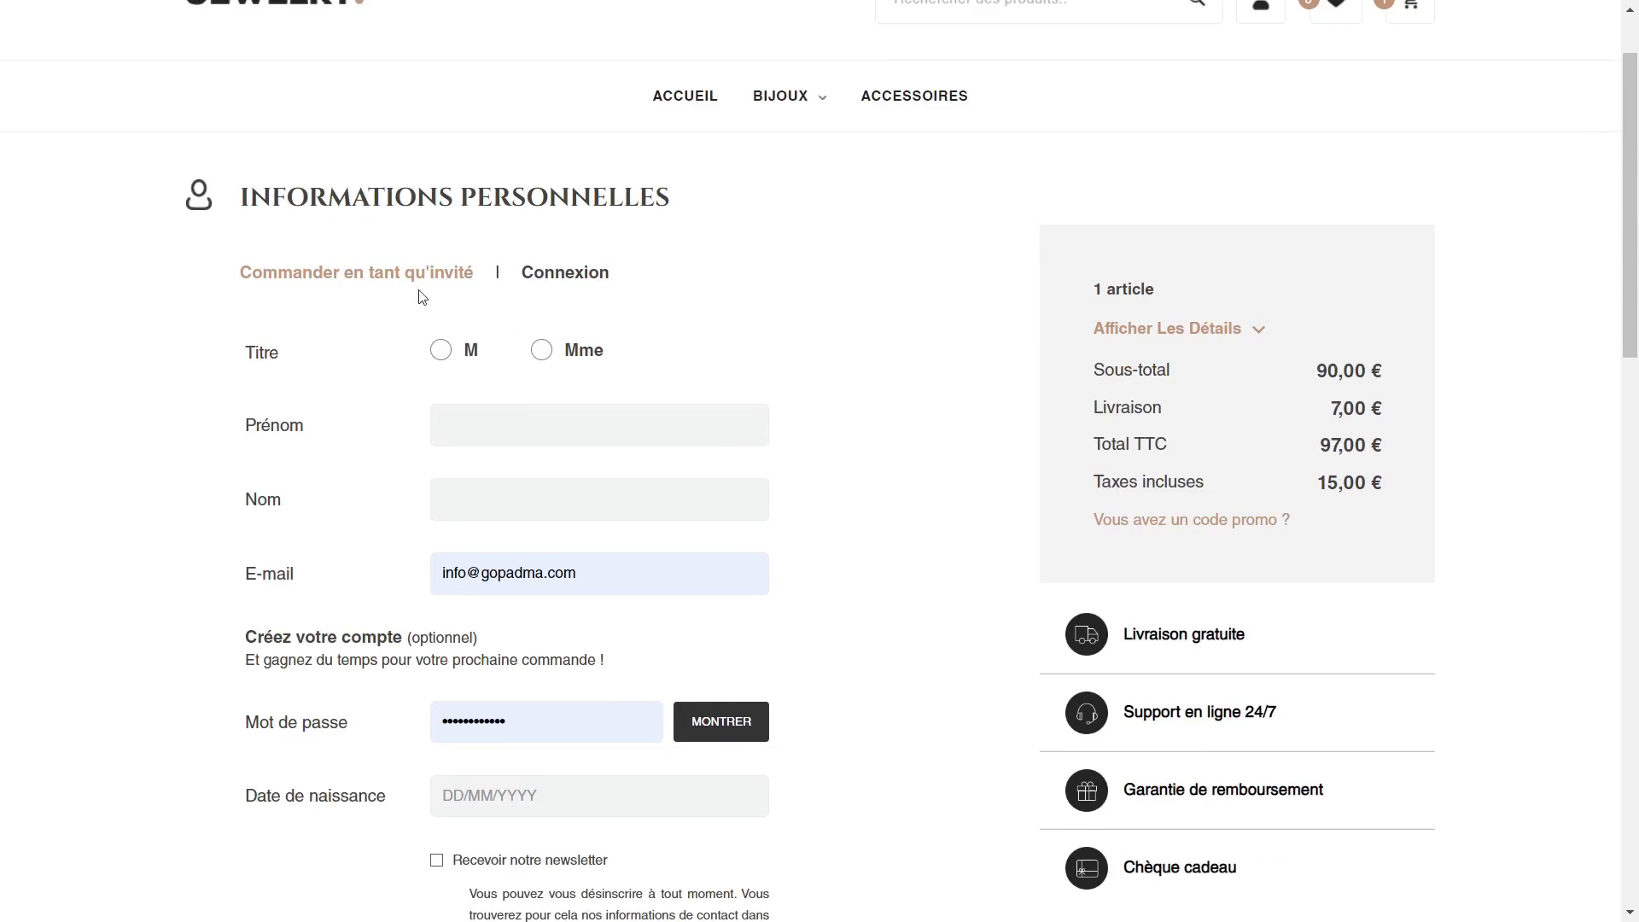
{"action": "scroll", "coordinate": [345, 310], "scroll_direction": "down", "scroll_amount": 1}
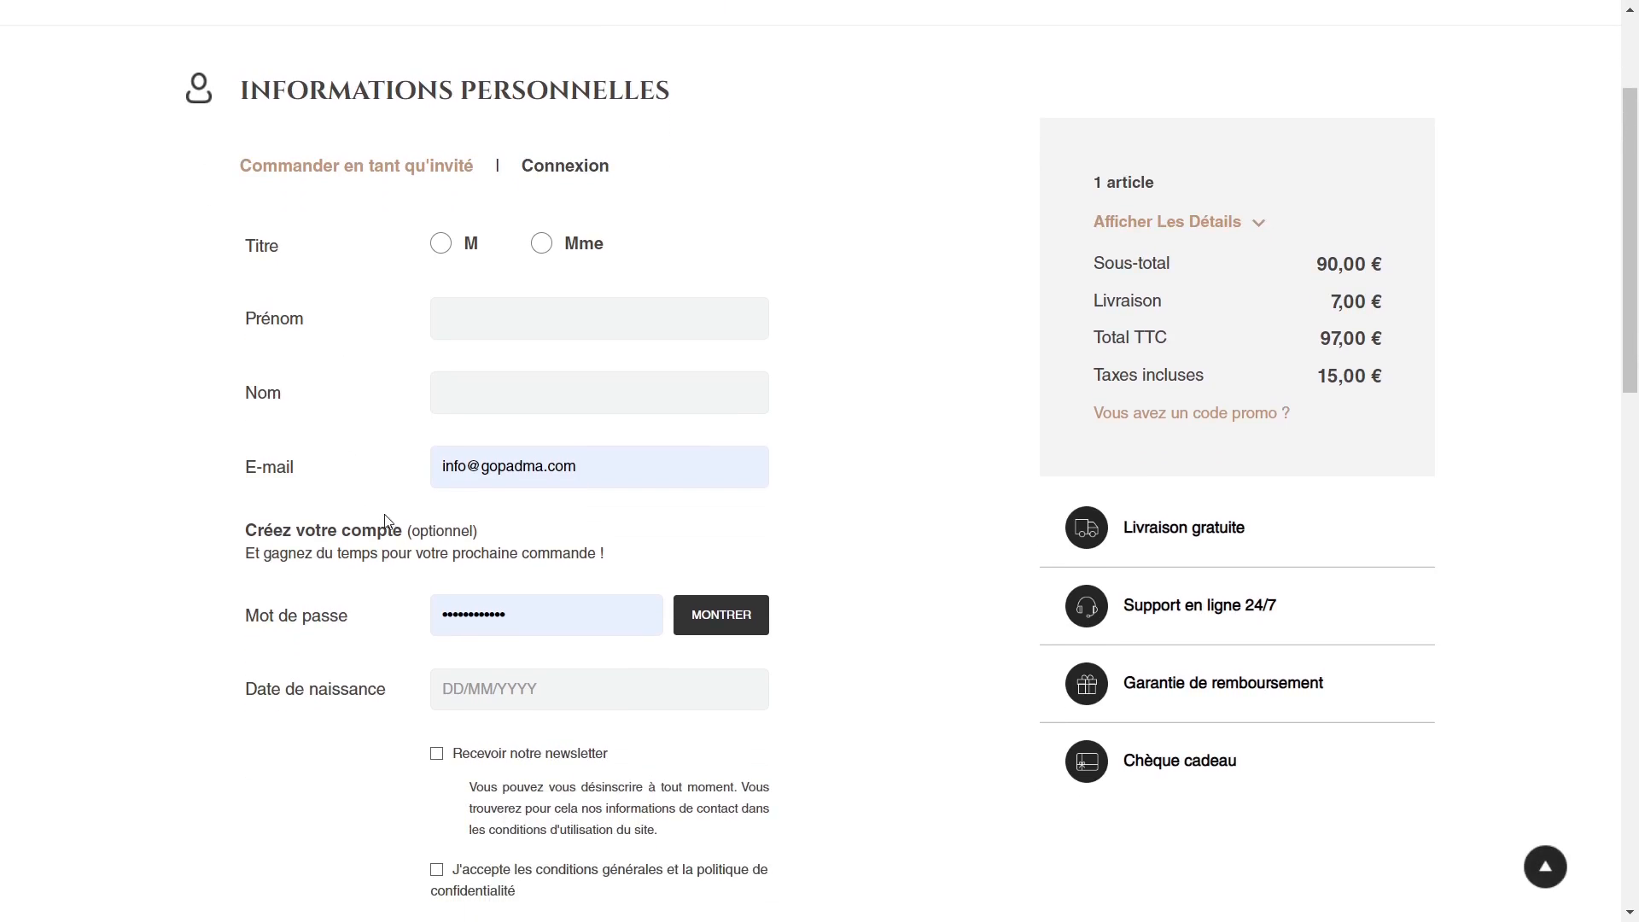
{"action": "double_click", "coordinate": [425, 528]}
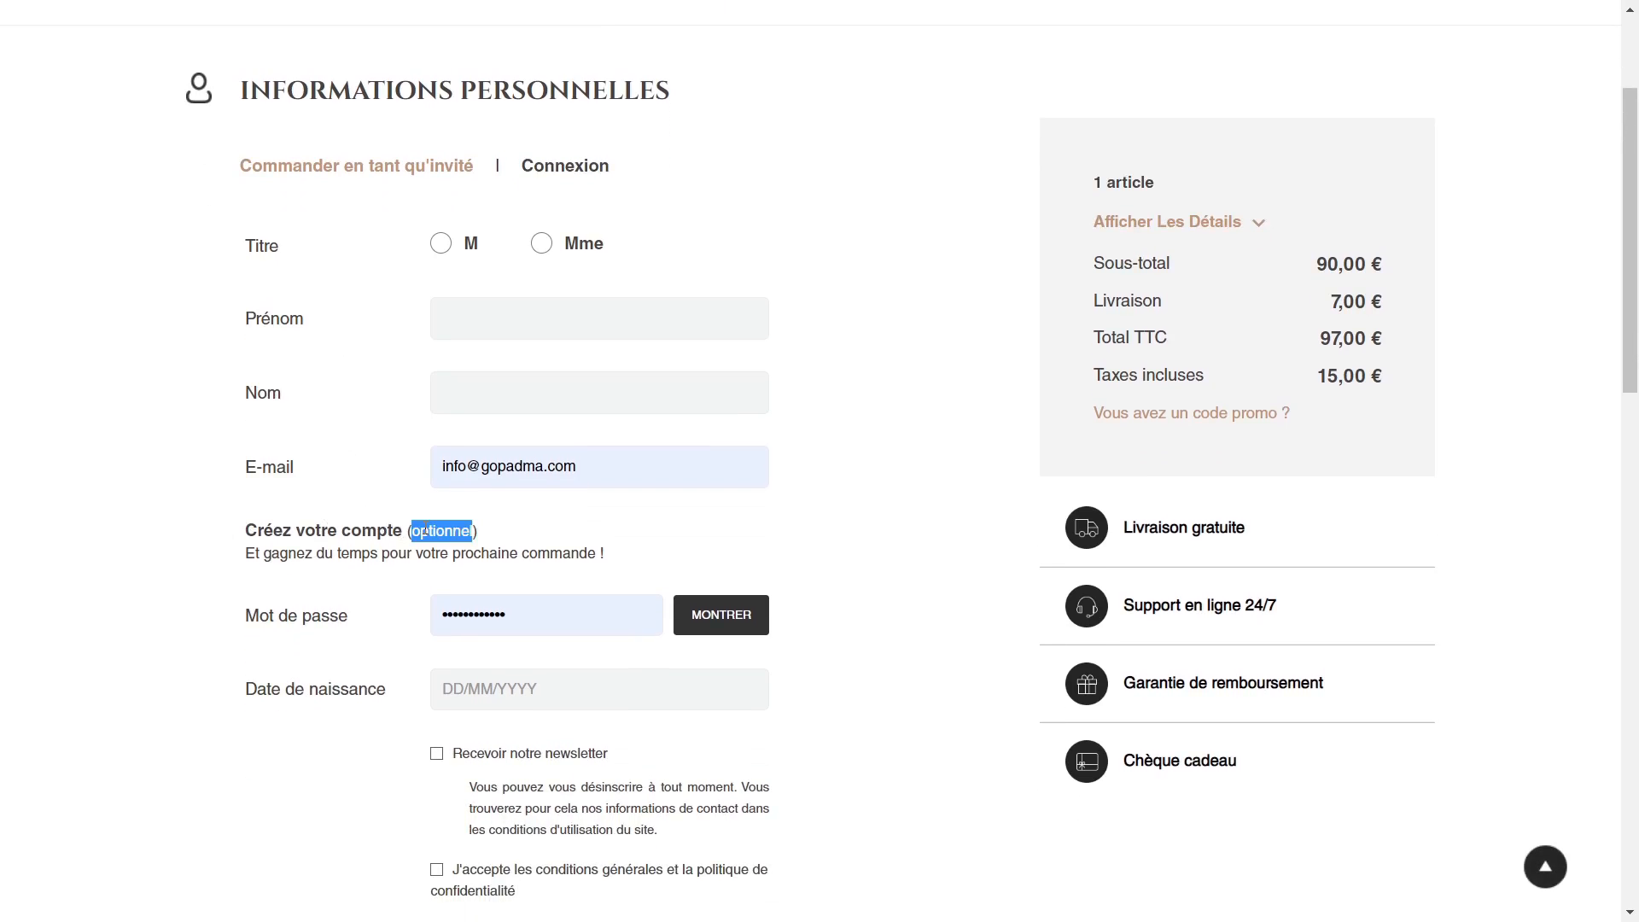
{"action": "left_click", "coordinate": [516, 539]}
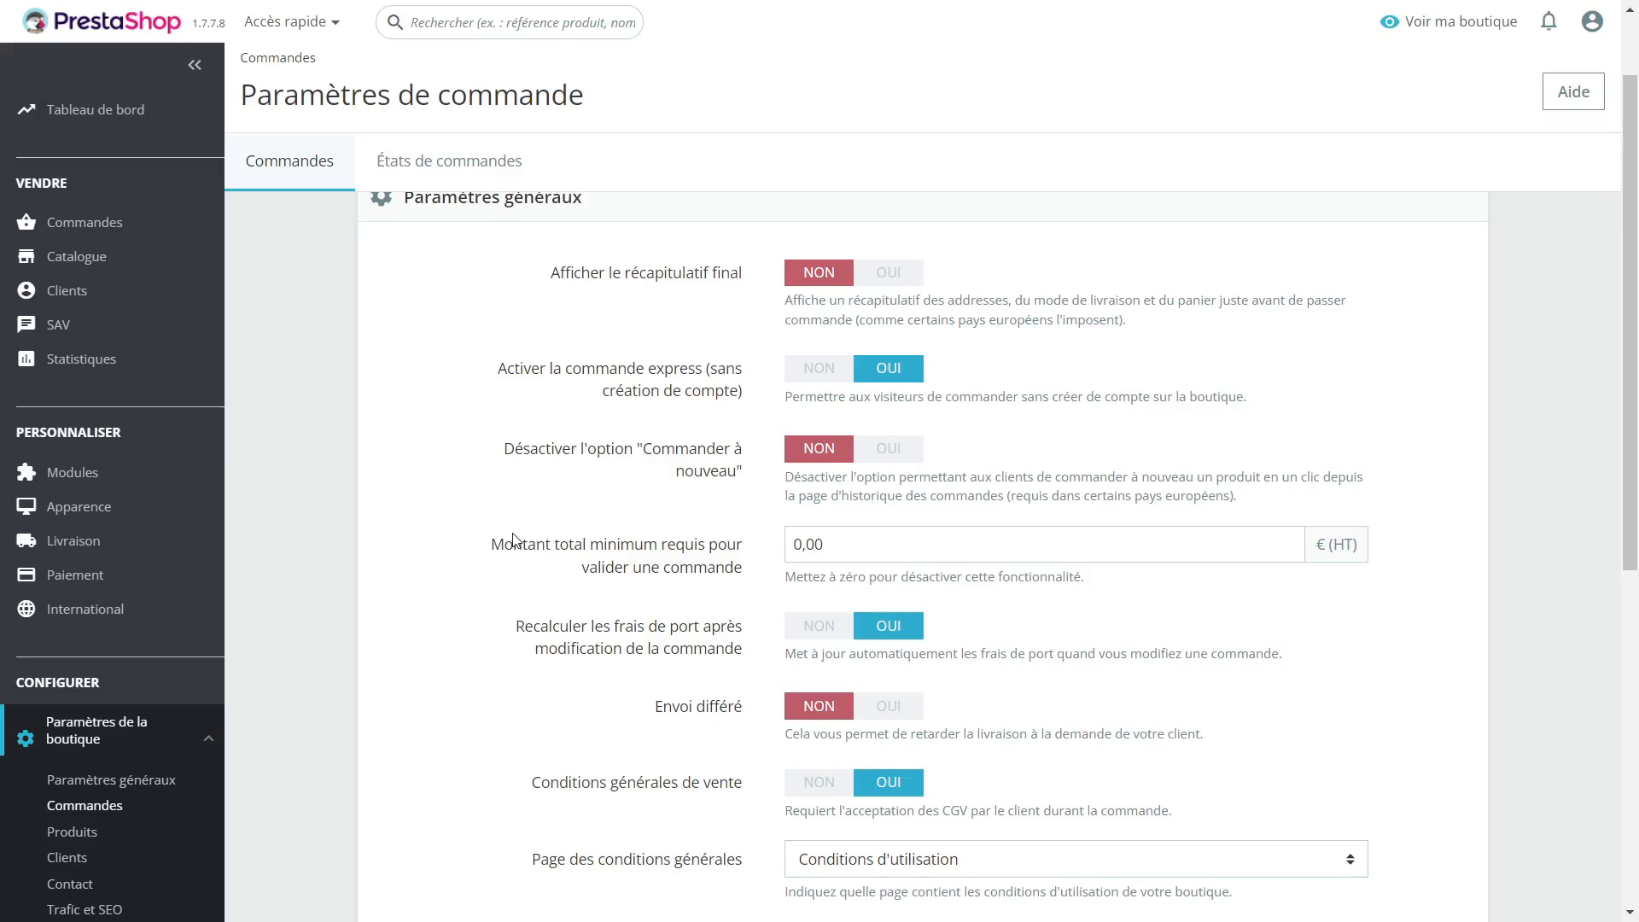
Step: In the order settings, set "Activer la commande express (sans création de compte)" to NON and save
{"action": "left_click", "coordinate": [820, 376]}
{"action": "scroll", "coordinate": [1054, 556], "scroll_direction": "down", "scroll_amount": 4}
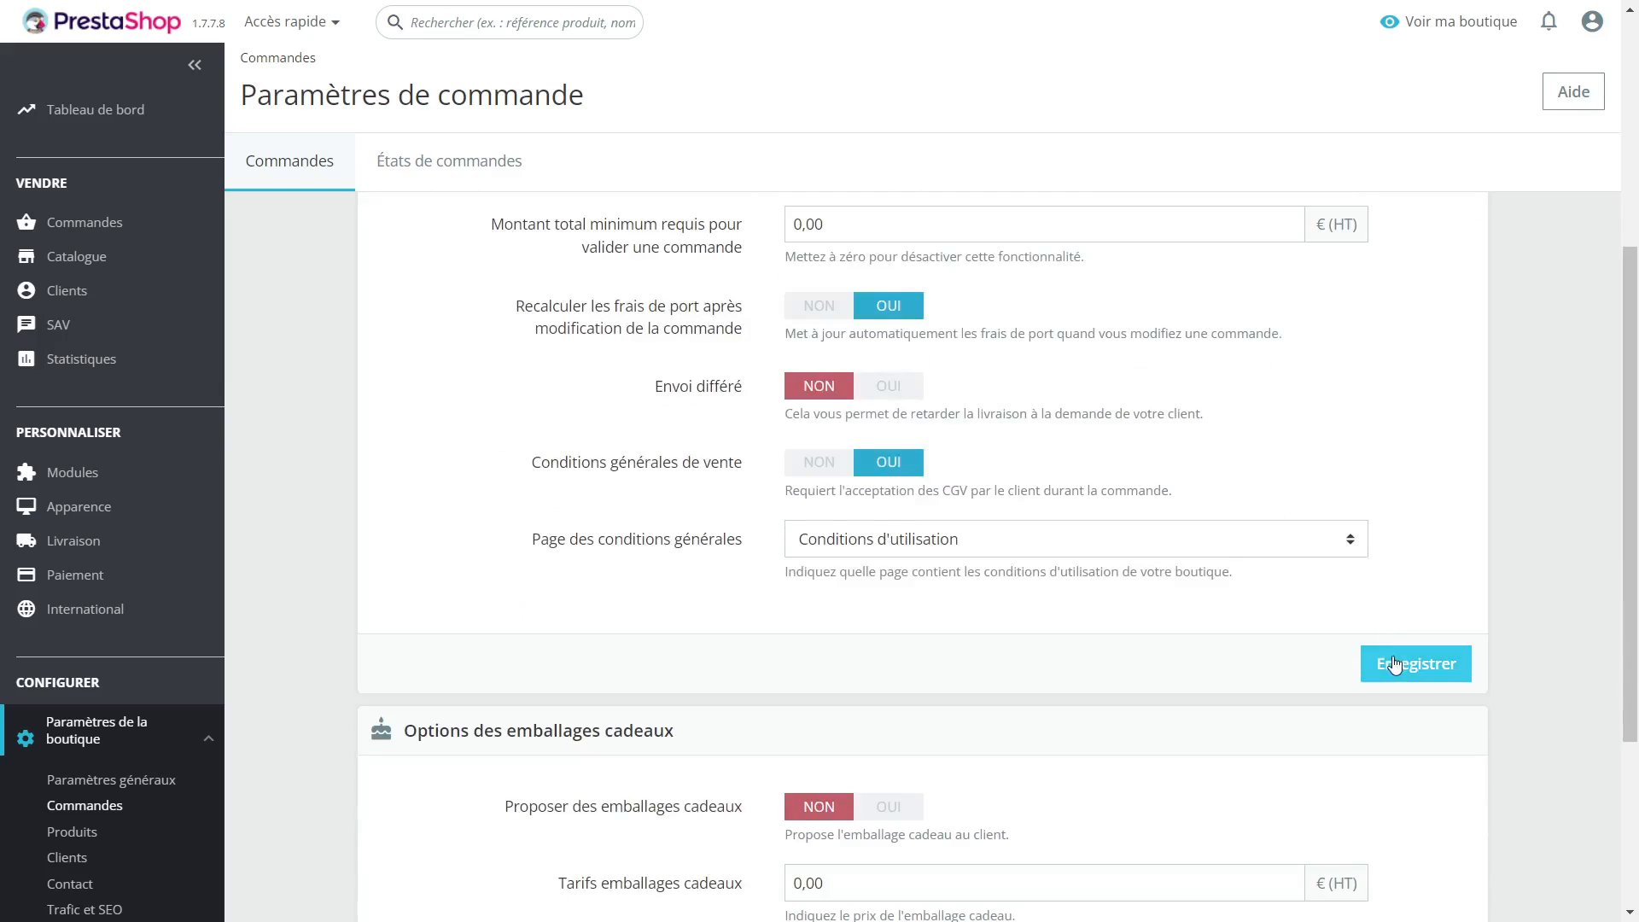
{"action": "left_click", "coordinate": [1394, 664]}
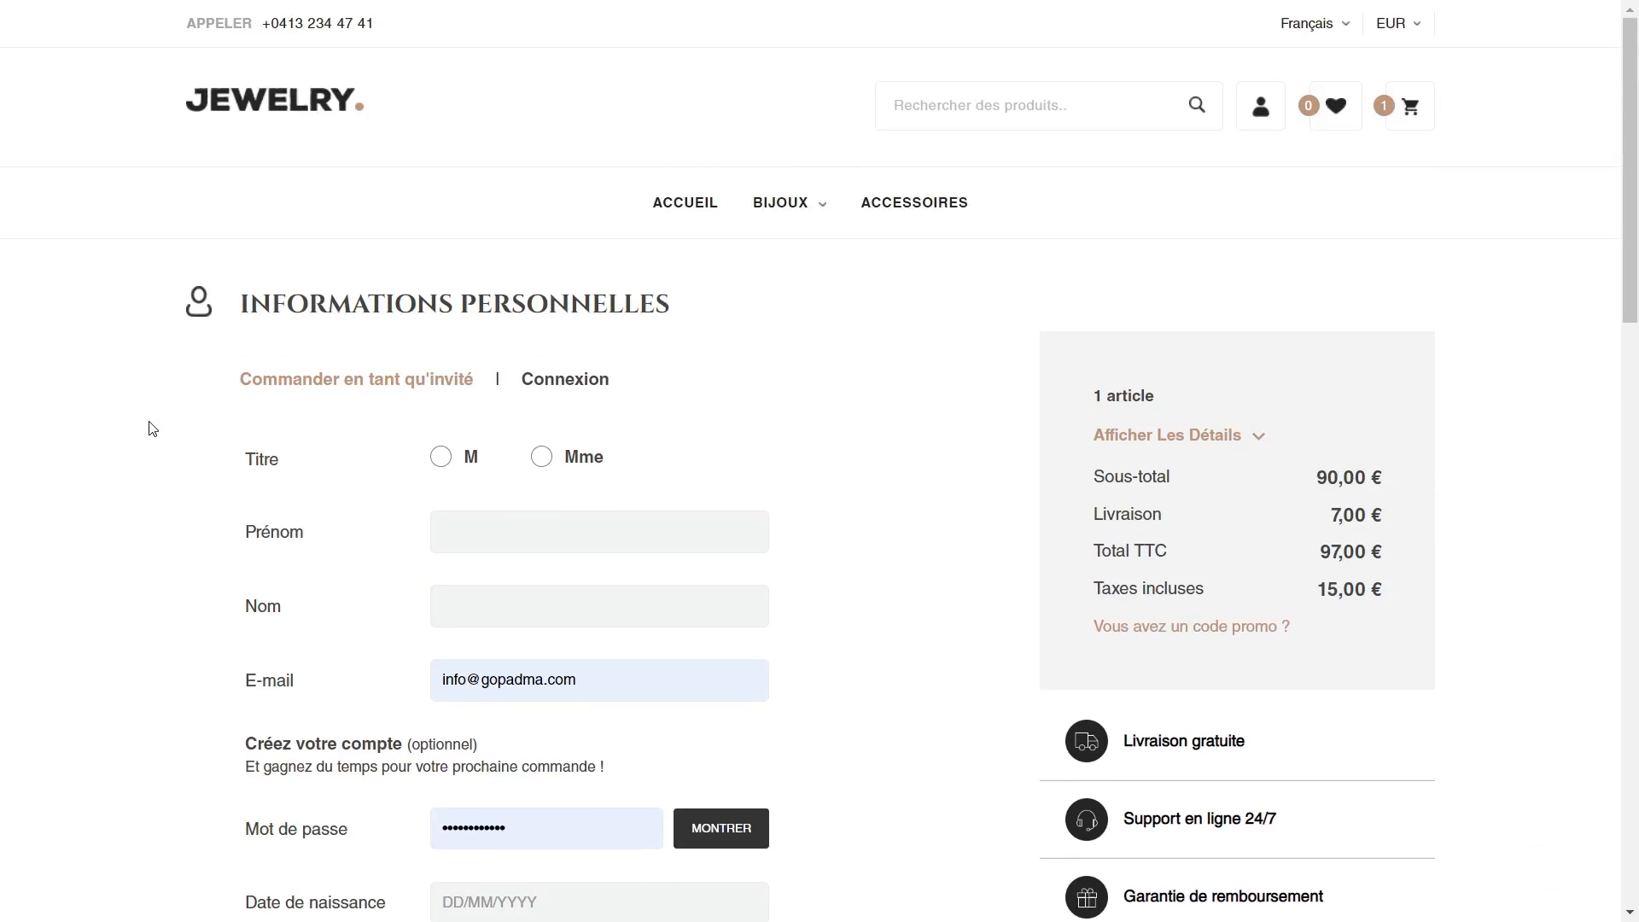
Step: Reload the storefront checkout and check the account creation form in the personal information section
{"action": "scroll", "coordinate": [177, 483], "scroll_direction": "down", "scroll_amount": 1}
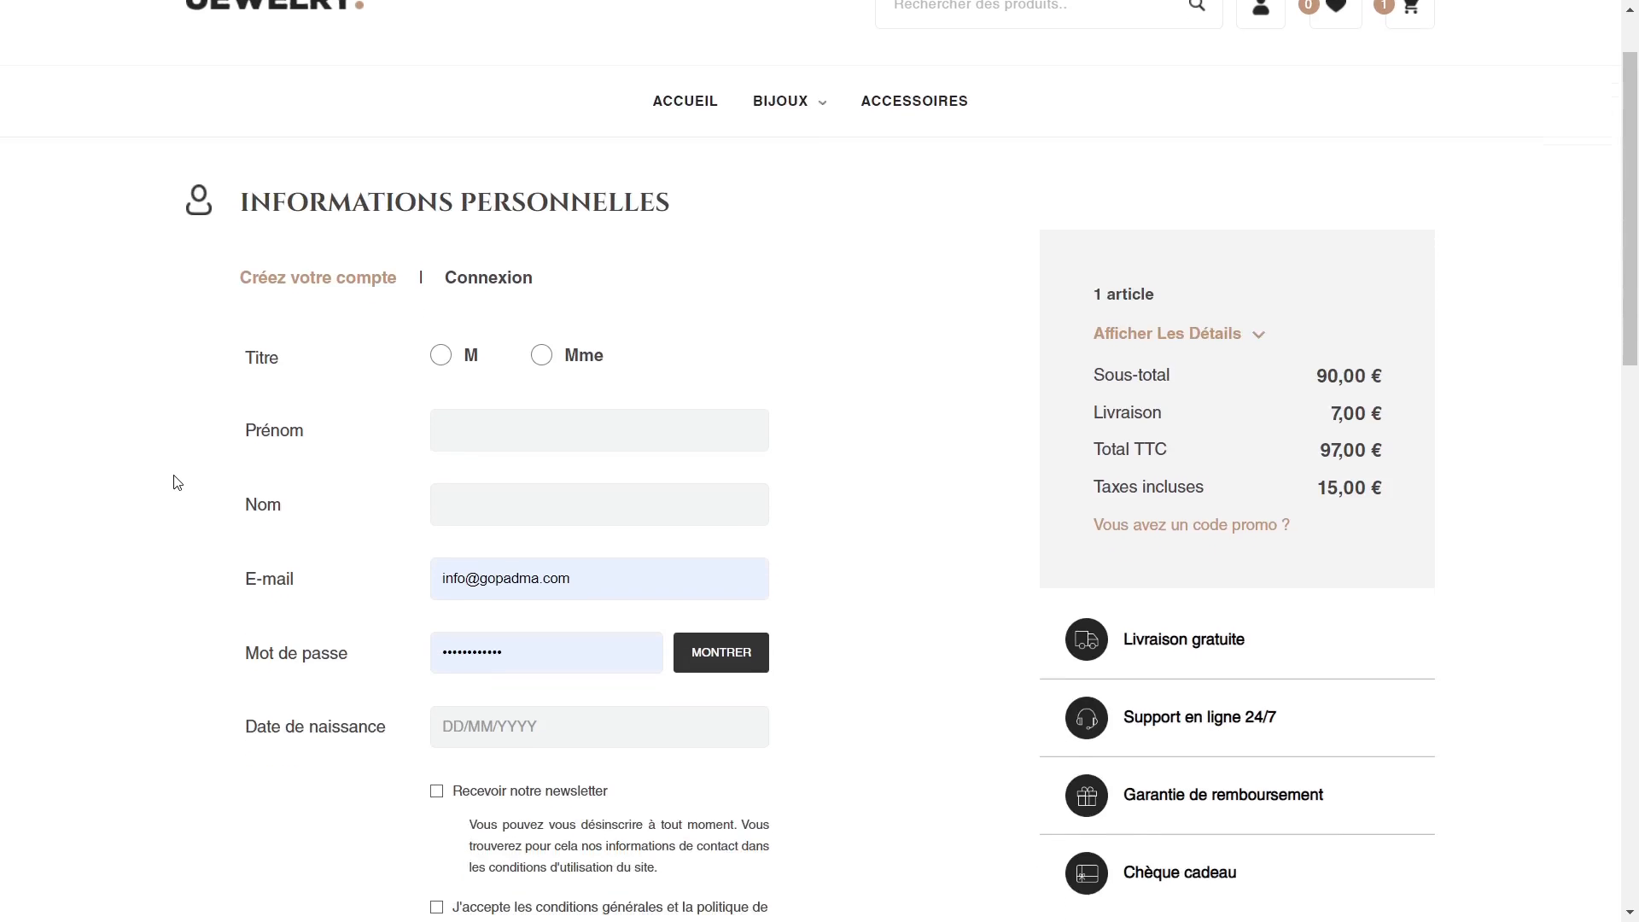
{"action": "scroll", "coordinate": [273, 388], "scroll_direction": "down", "scroll_amount": 1}
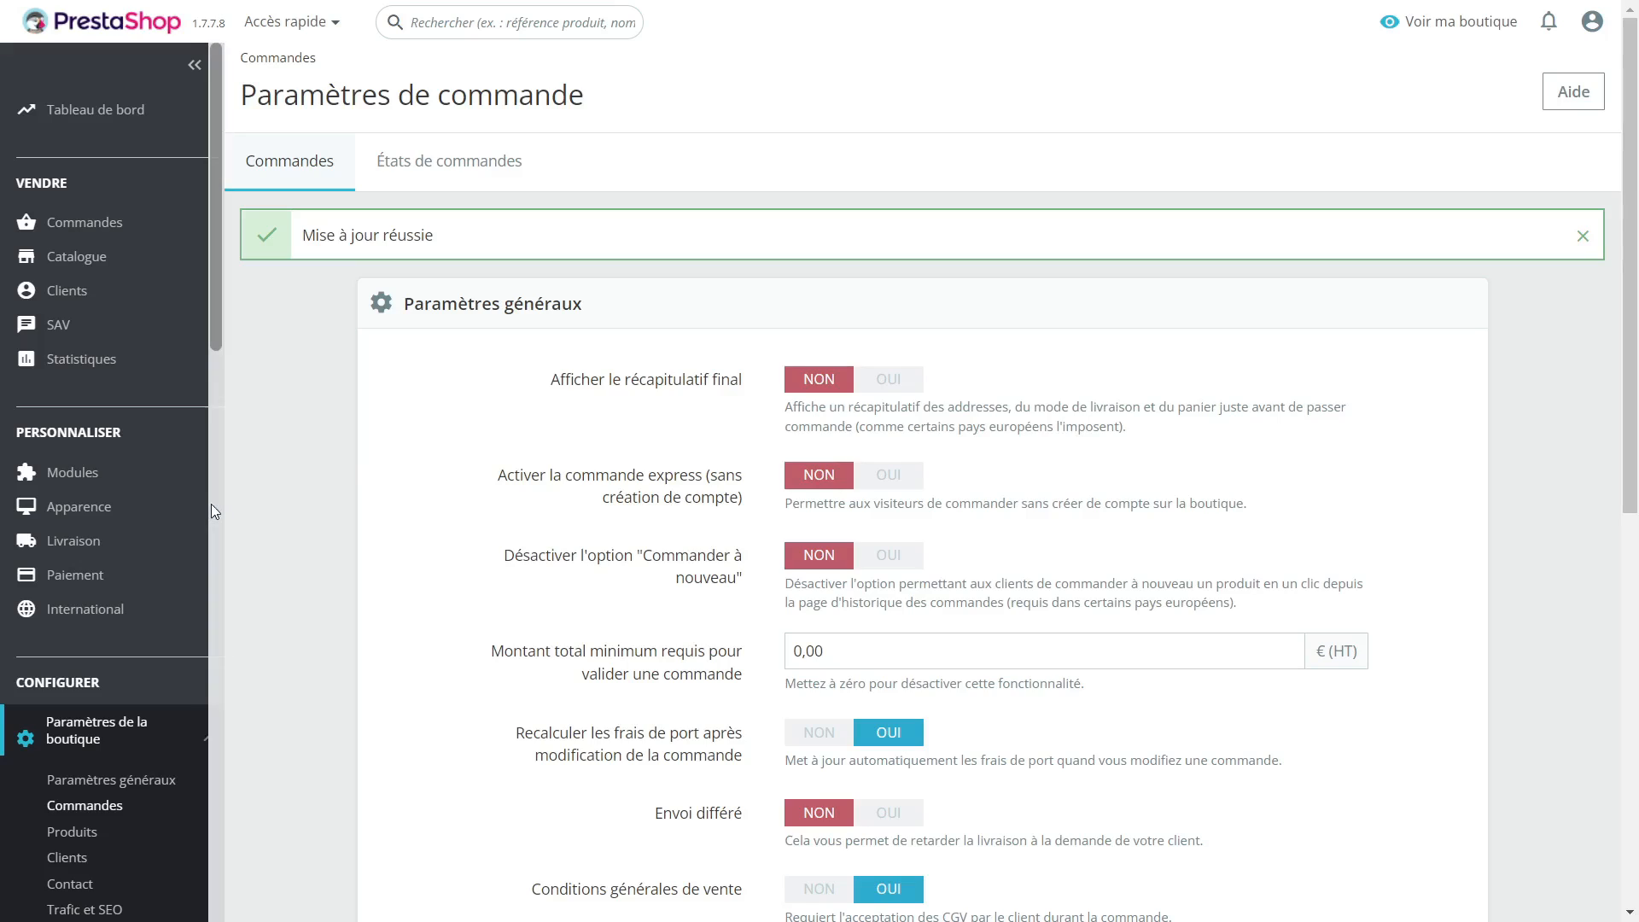
{"action": "scroll", "coordinate": [531, 520], "scroll_direction": "down", "scroll_amount": 1}
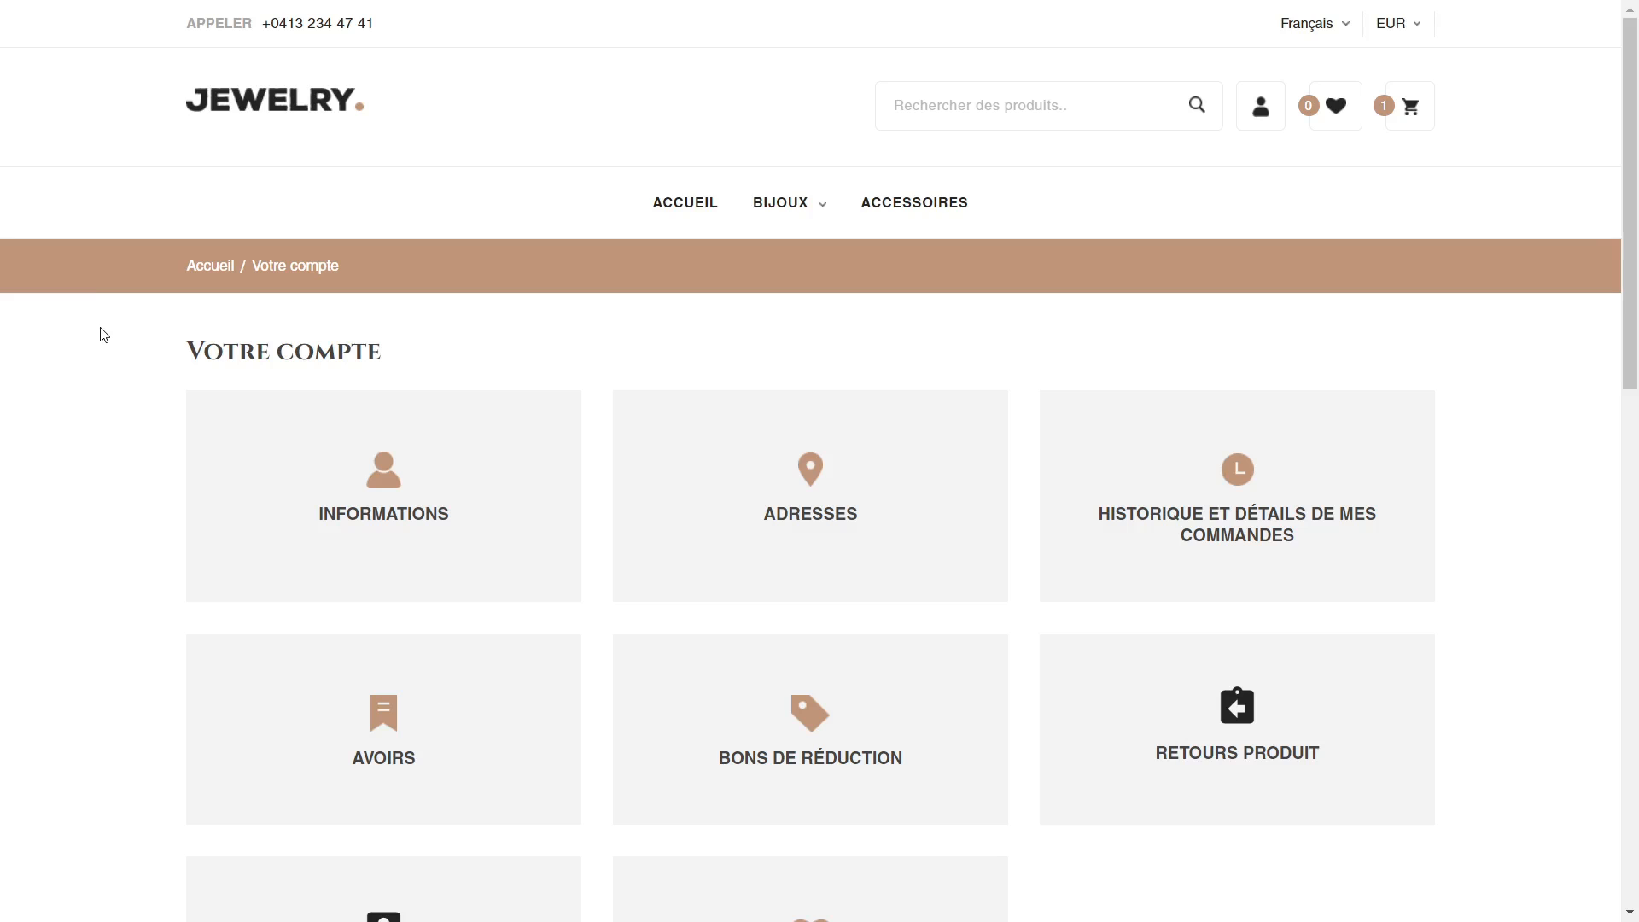
Step: Open the order history and details page from the storefront customer account
{"action": "scroll", "coordinate": [105, 335], "scroll_direction": "down", "scroll_amount": 1}
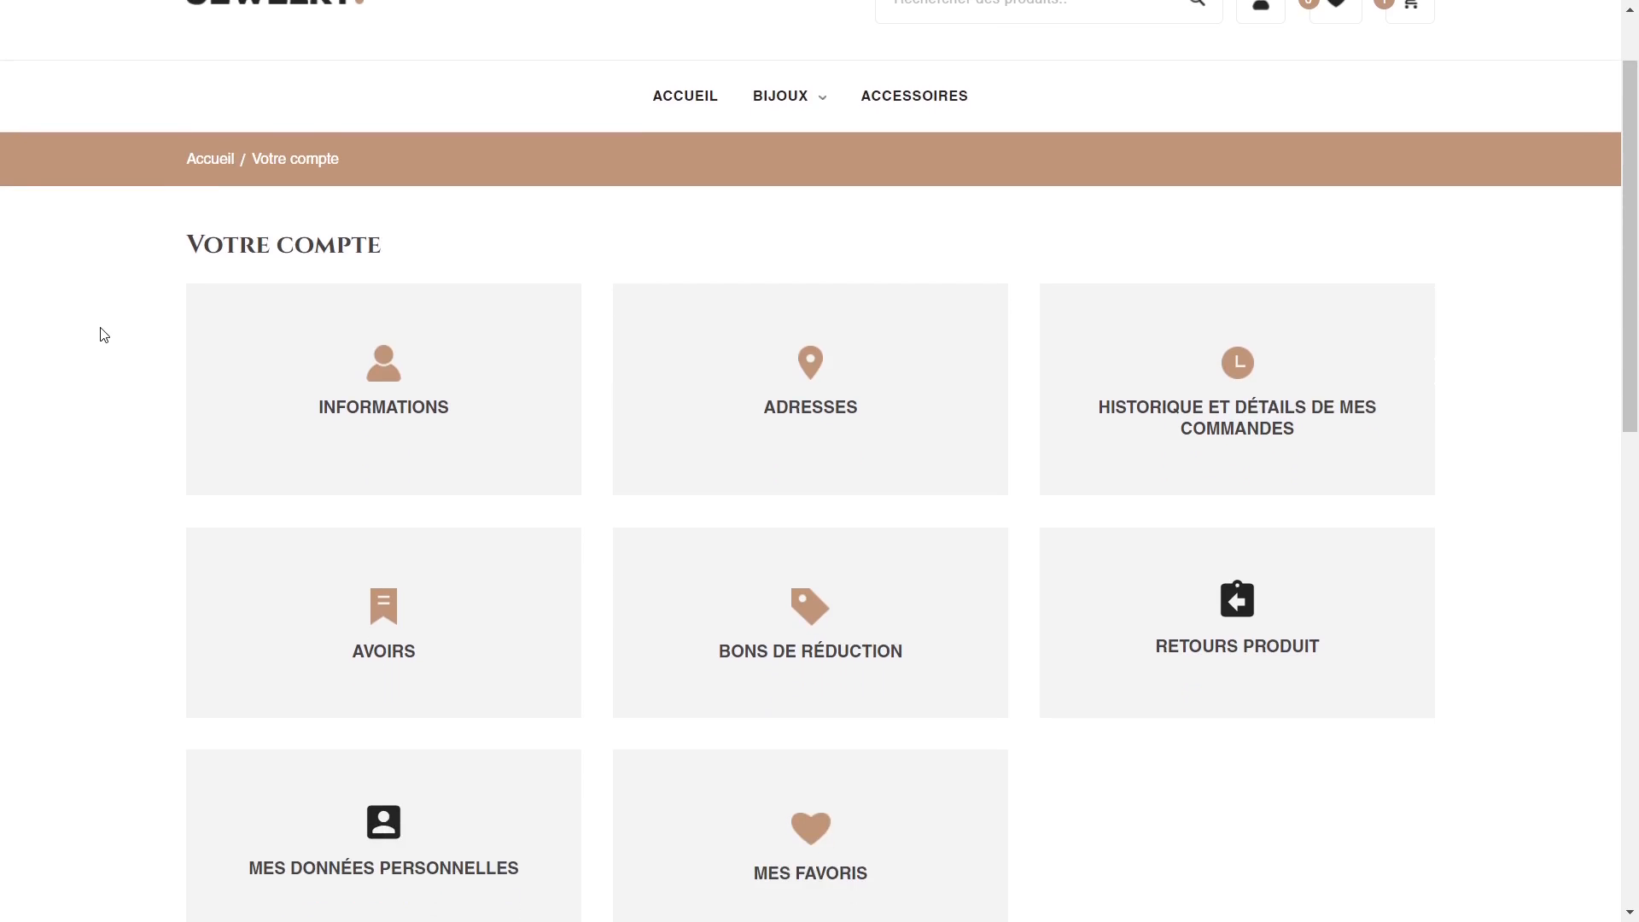
{"action": "scroll", "coordinate": [104, 335], "scroll_direction": "down", "scroll_amount": 2}
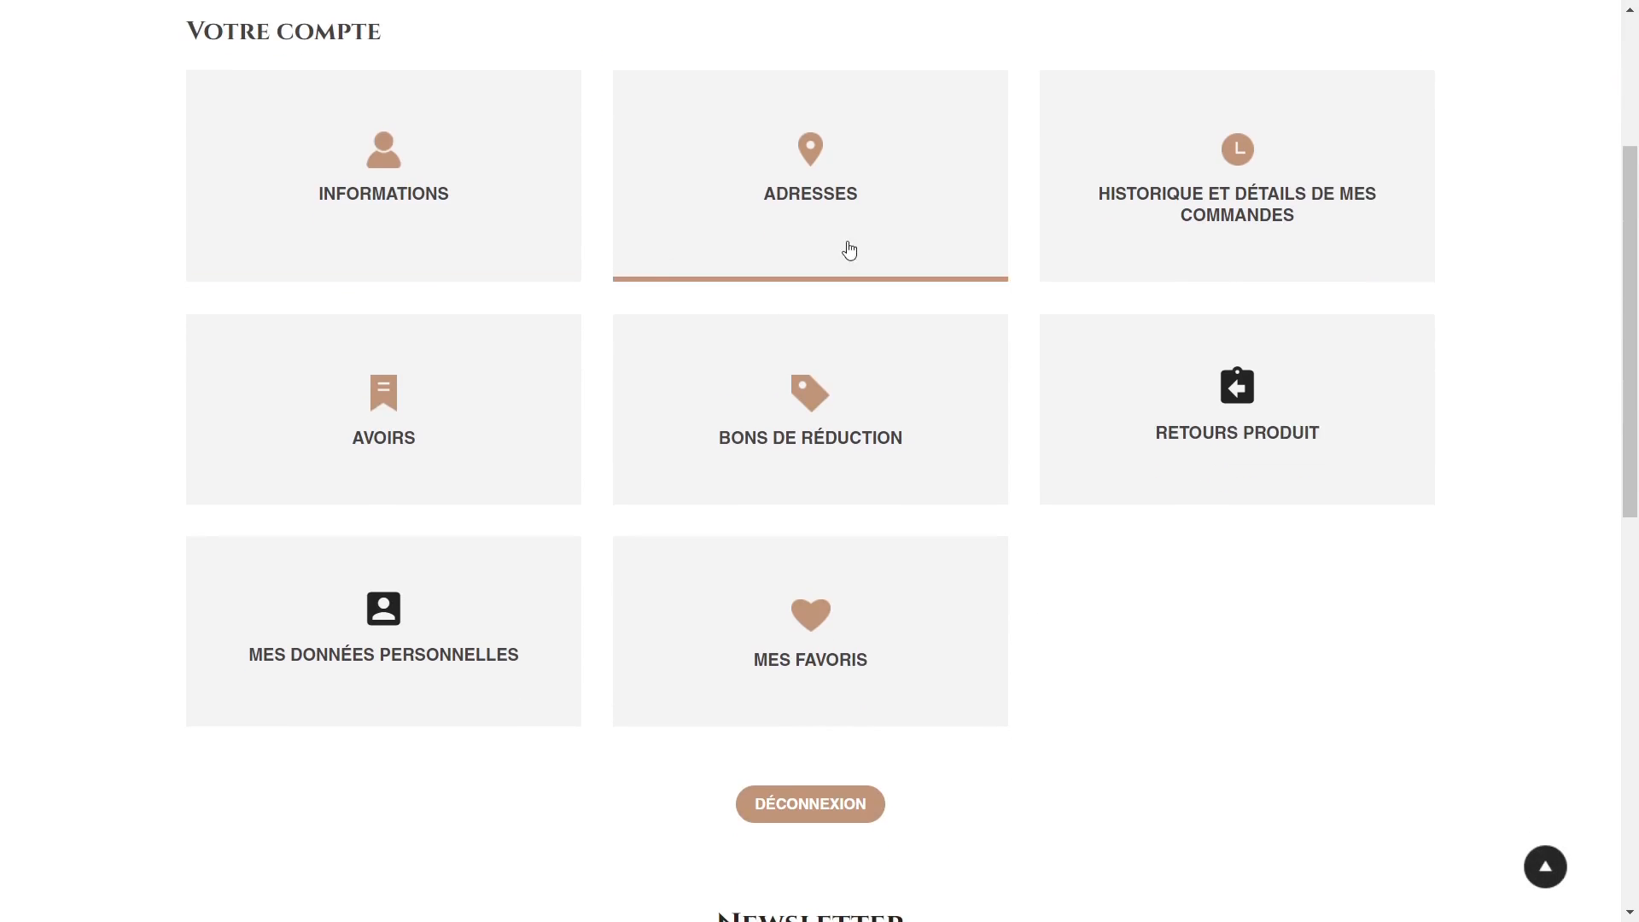
{"action": "left_click", "coordinate": [1258, 205]}
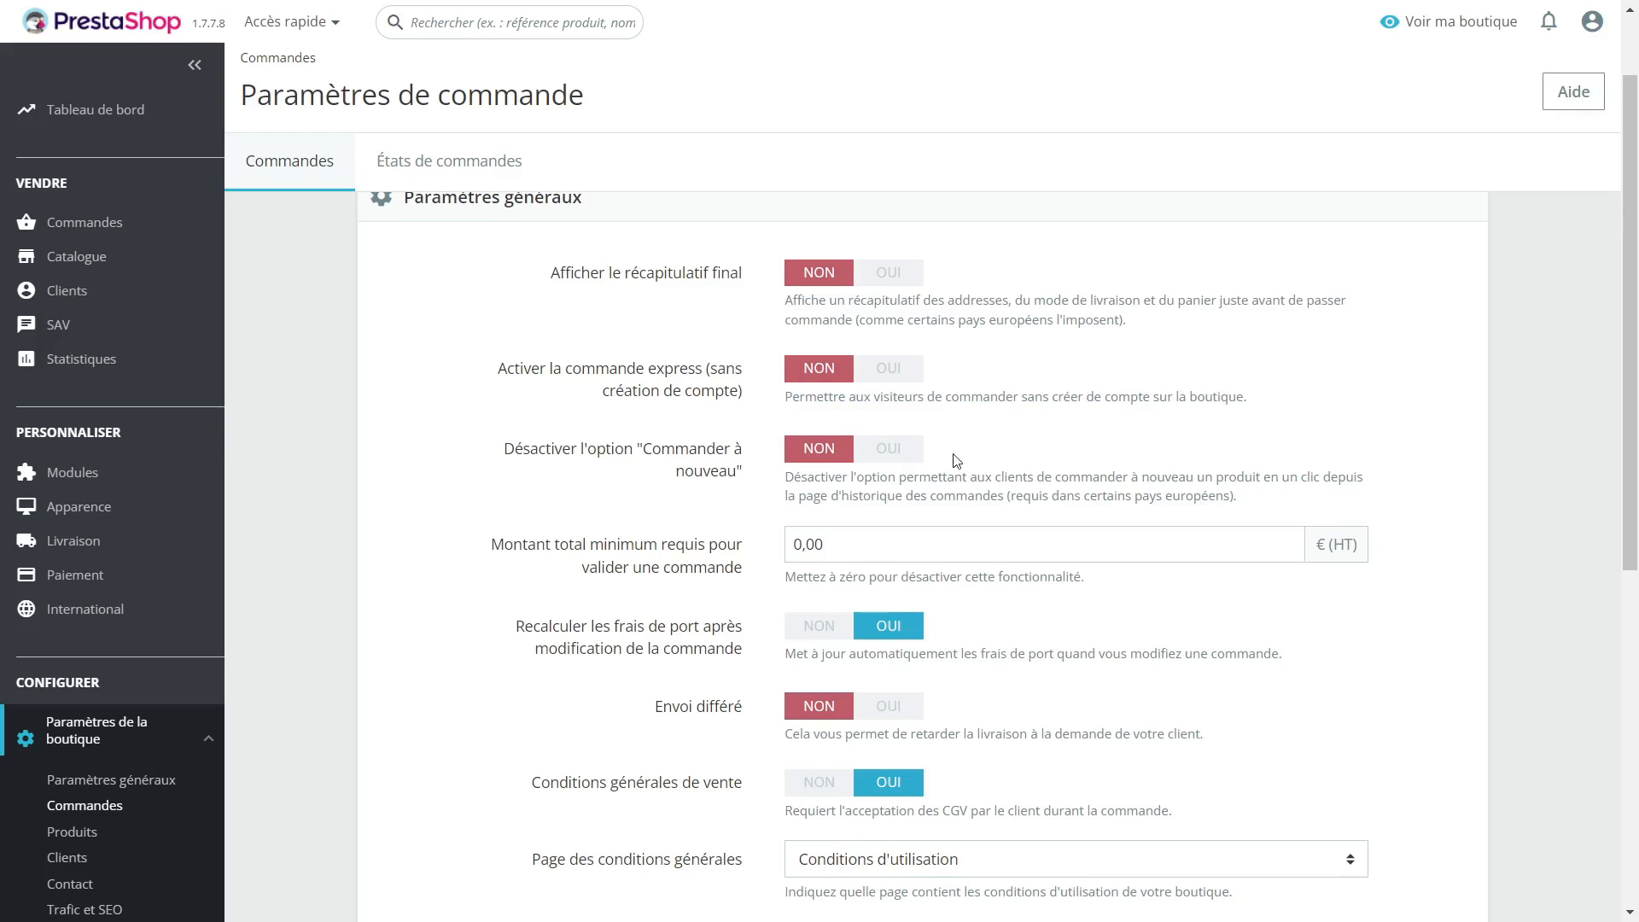
Step: Set "Désactiver l'option Commander à nouveau" to OUI, save, and reload the storefront order history to check the reorder links
{"action": "left_click", "coordinate": [888, 449]}
{"action": "scroll", "coordinate": [1366, 529], "scroll_direction": "down", "scroll_amount": 4}
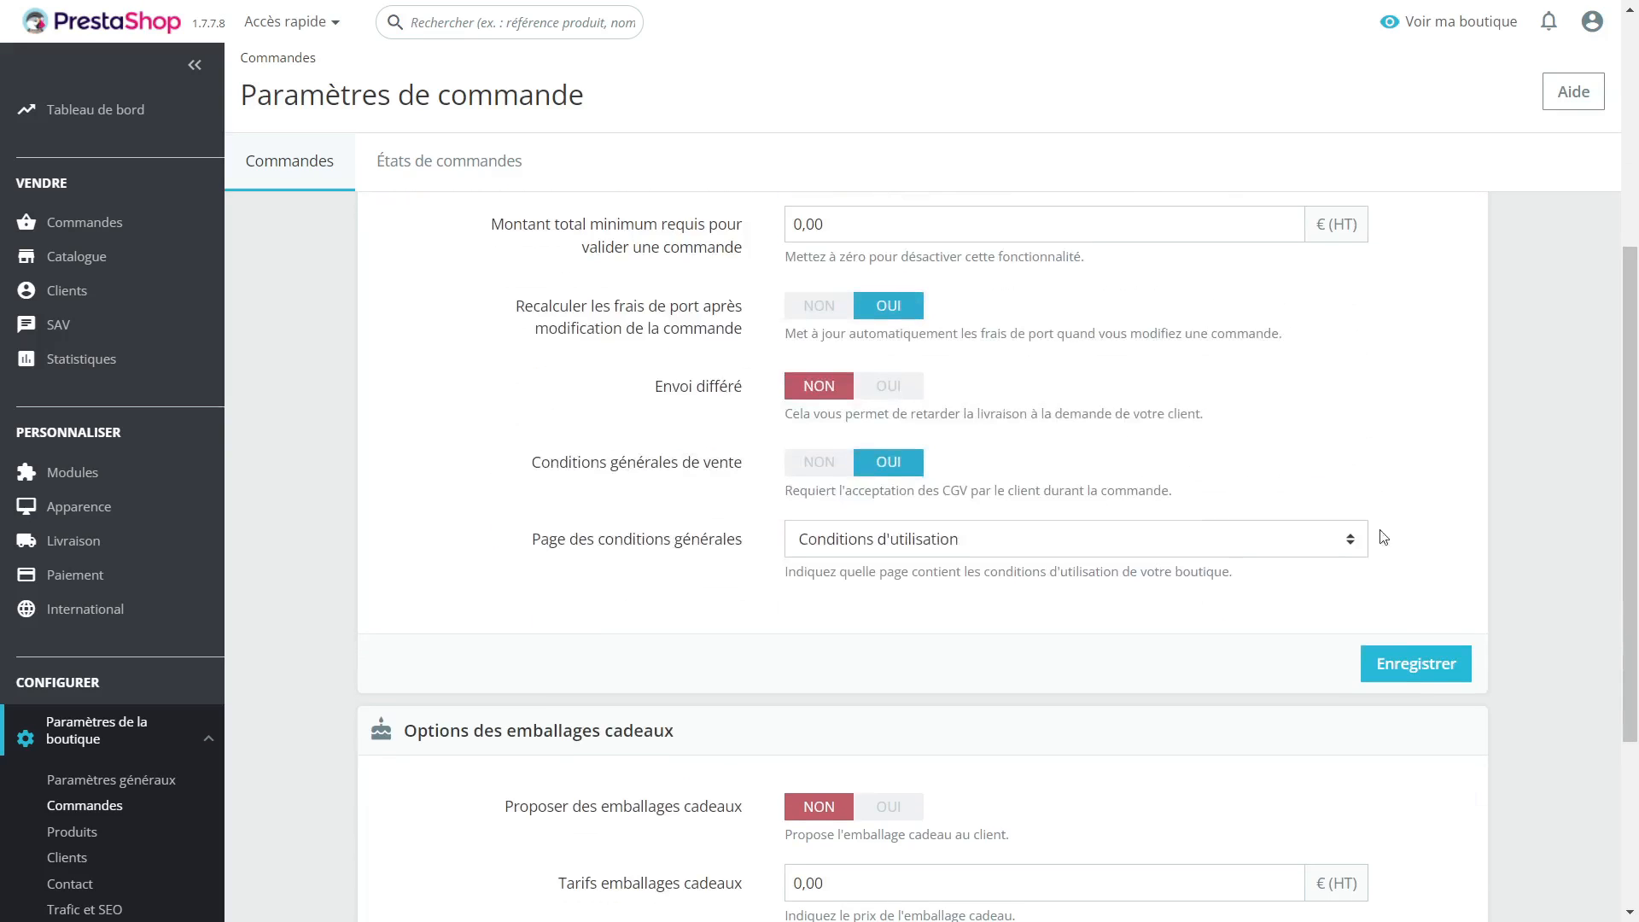
{"action": "left_click", "coordinate": [1388, 666]}
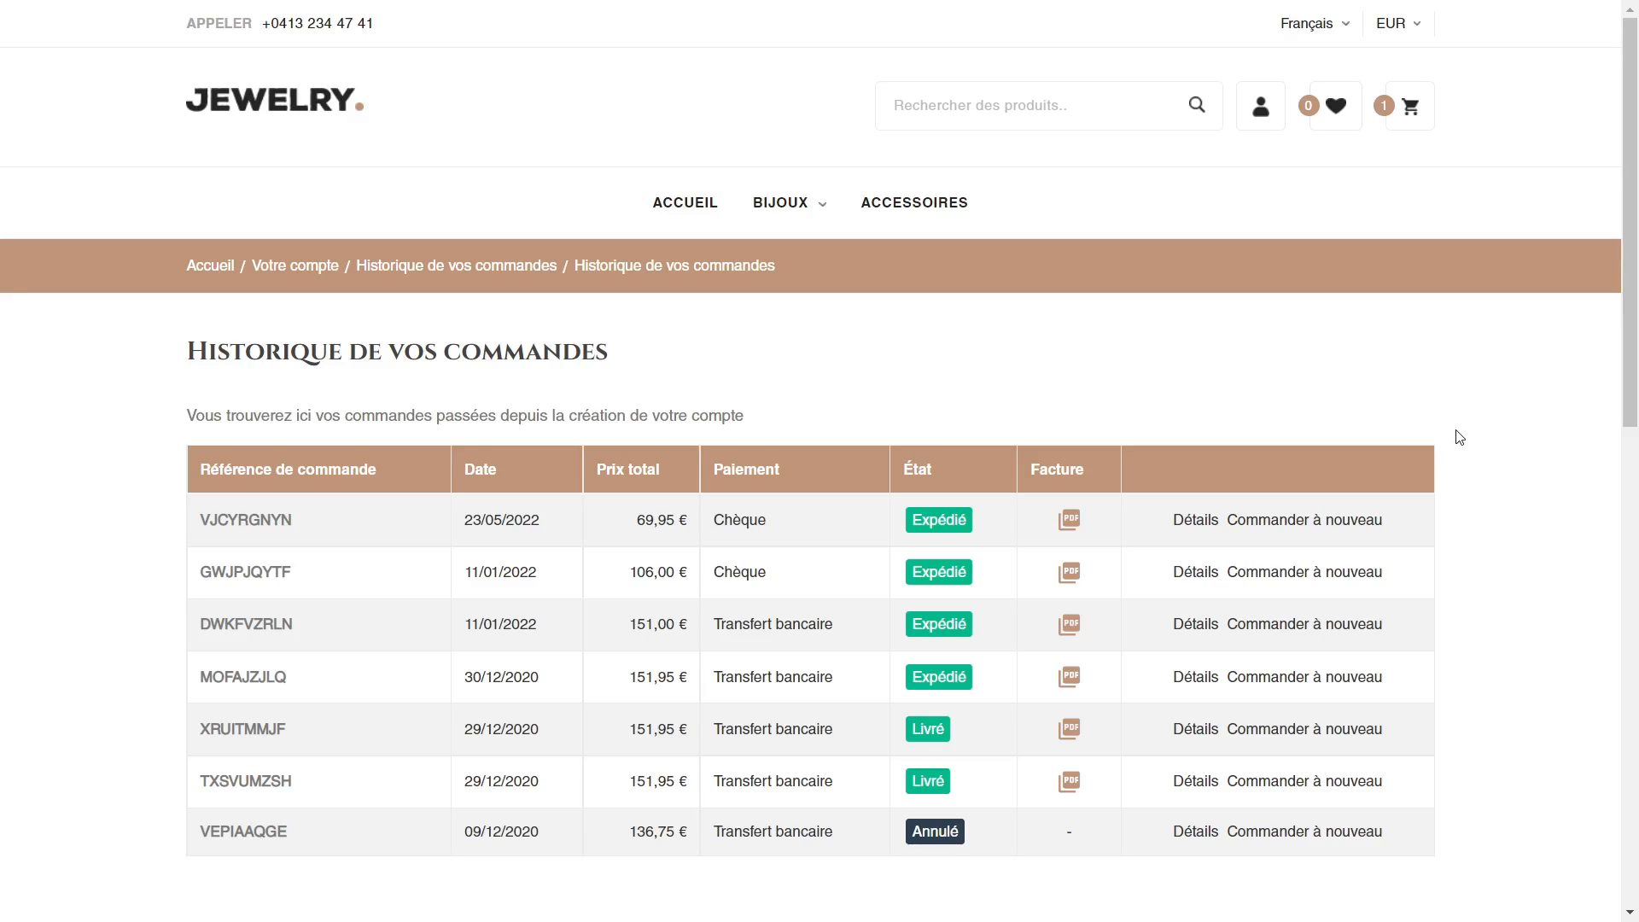
{"action": "key", "text": "F5"}
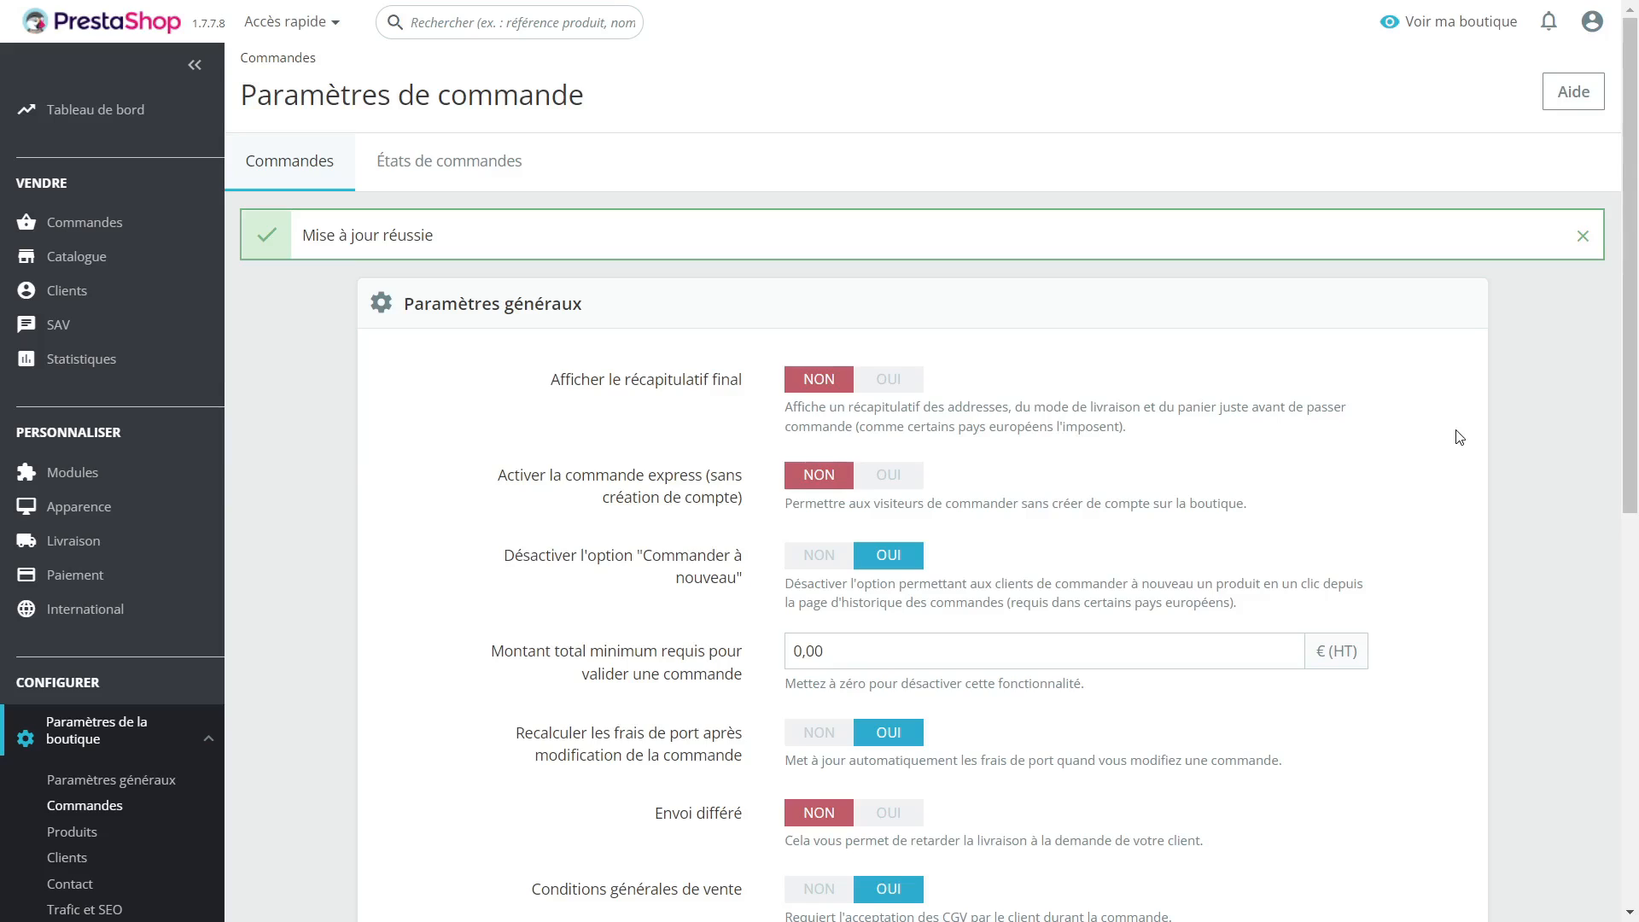
Step: In the order settings, set the minimum total required to validate an order to 10,00 € (HT) and save
{"action": "scroll", "coordinate": [452, 418], "scroll_direction": "down", "scroll_amount": 4}
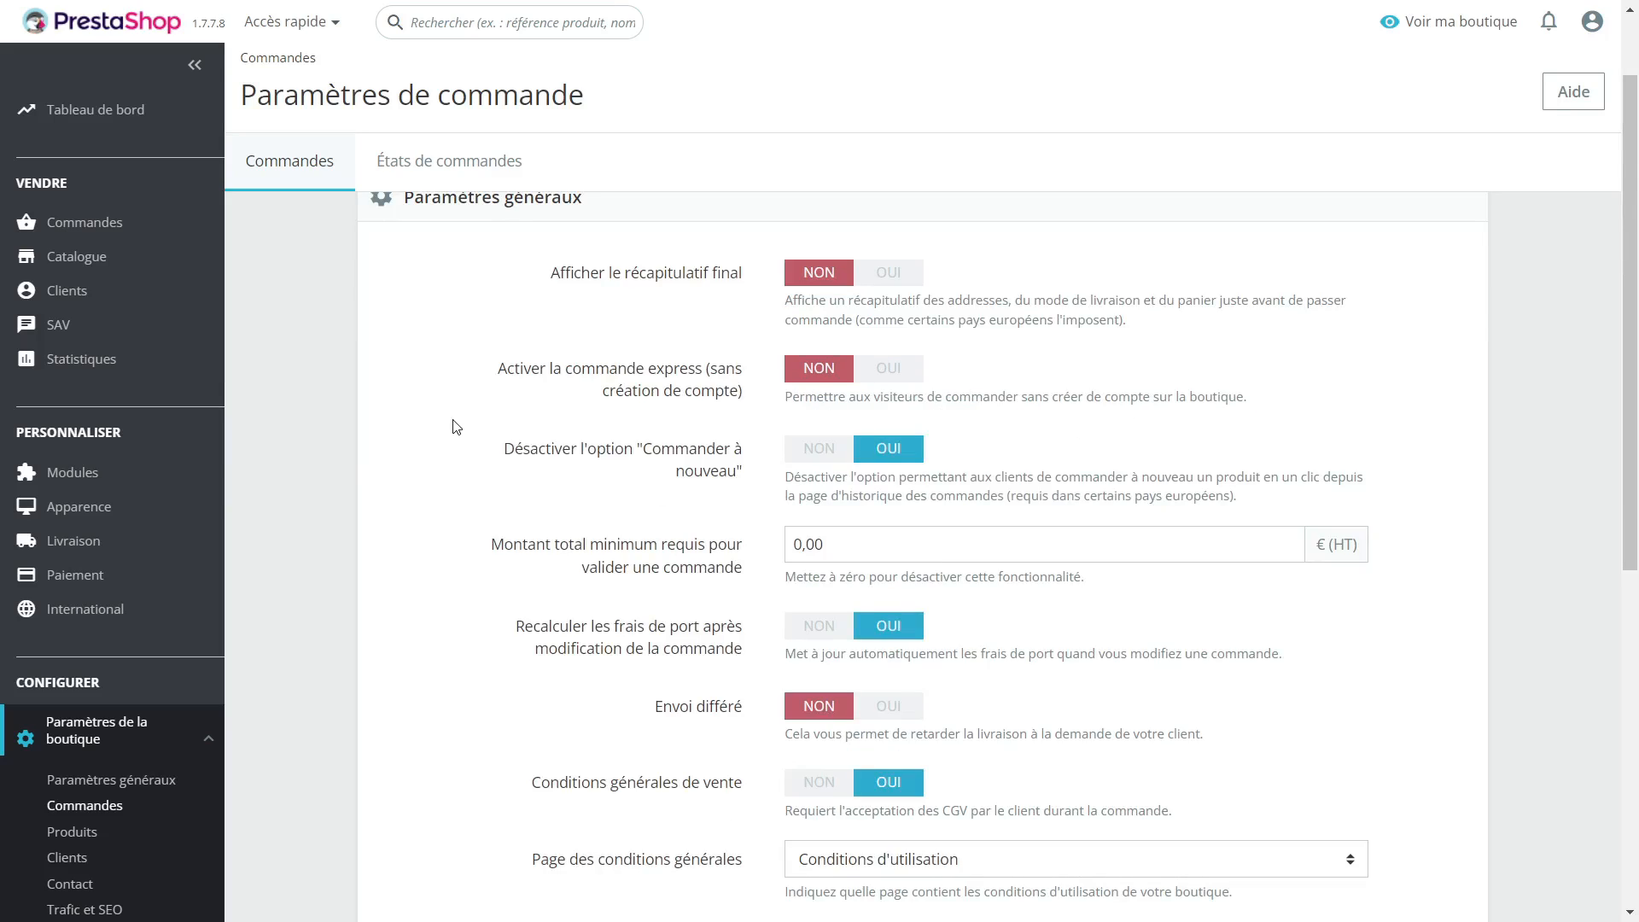
{"action": "scroll", "coordinate": [455, 434], "scroll_direction": "down", "scroll_amount": 1}
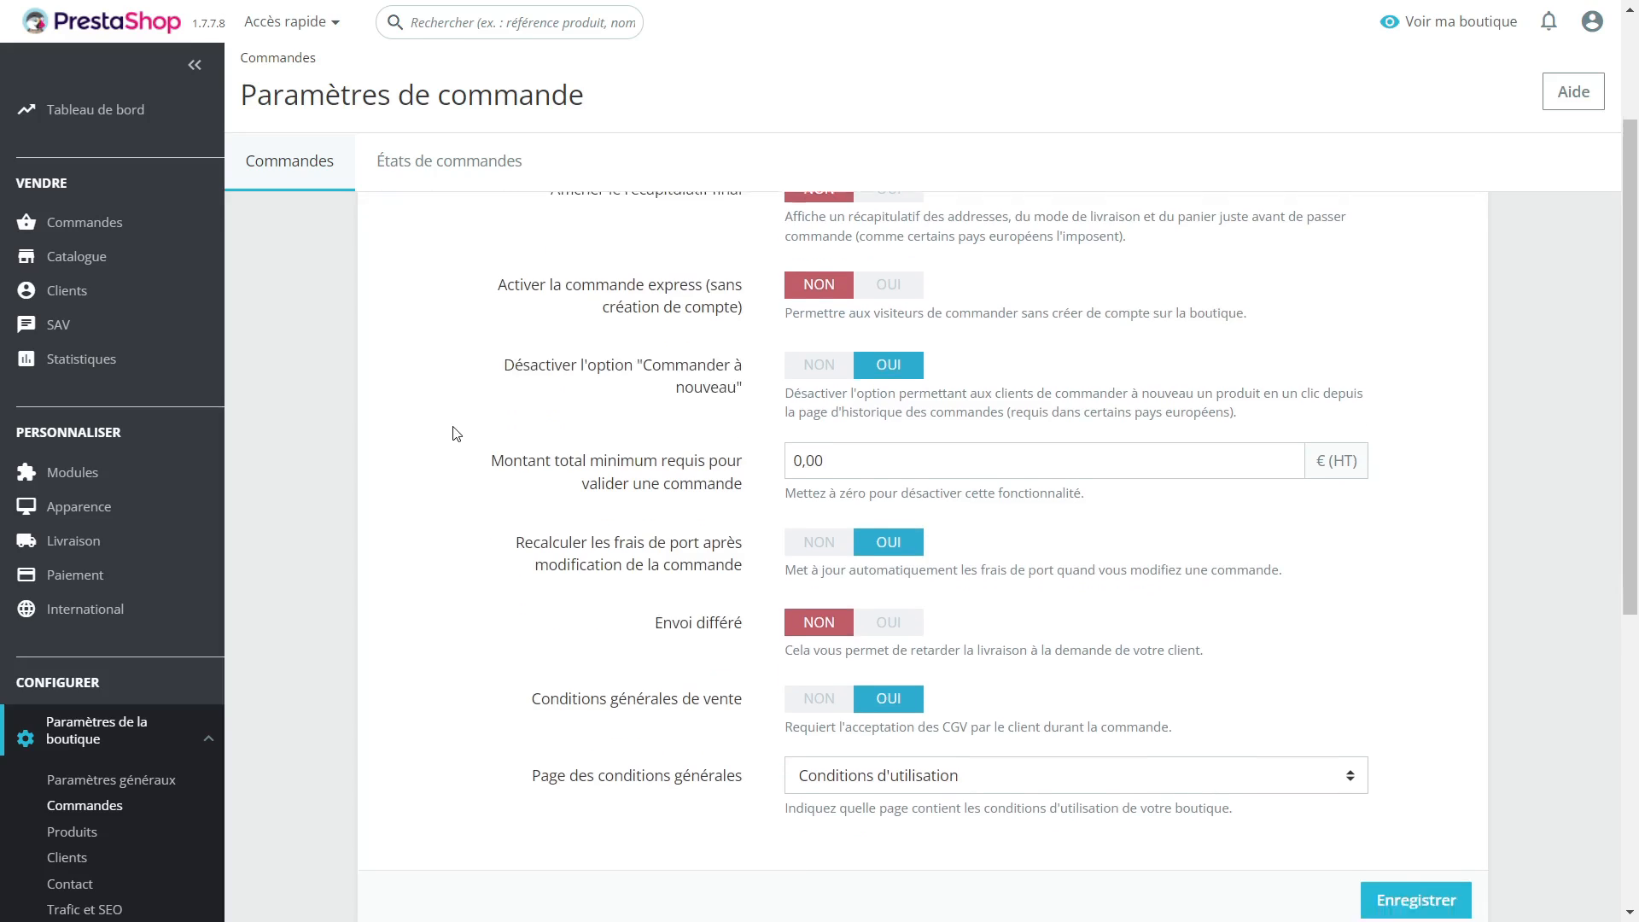
{"action": "left_click", "coordinate": [799, 437]}
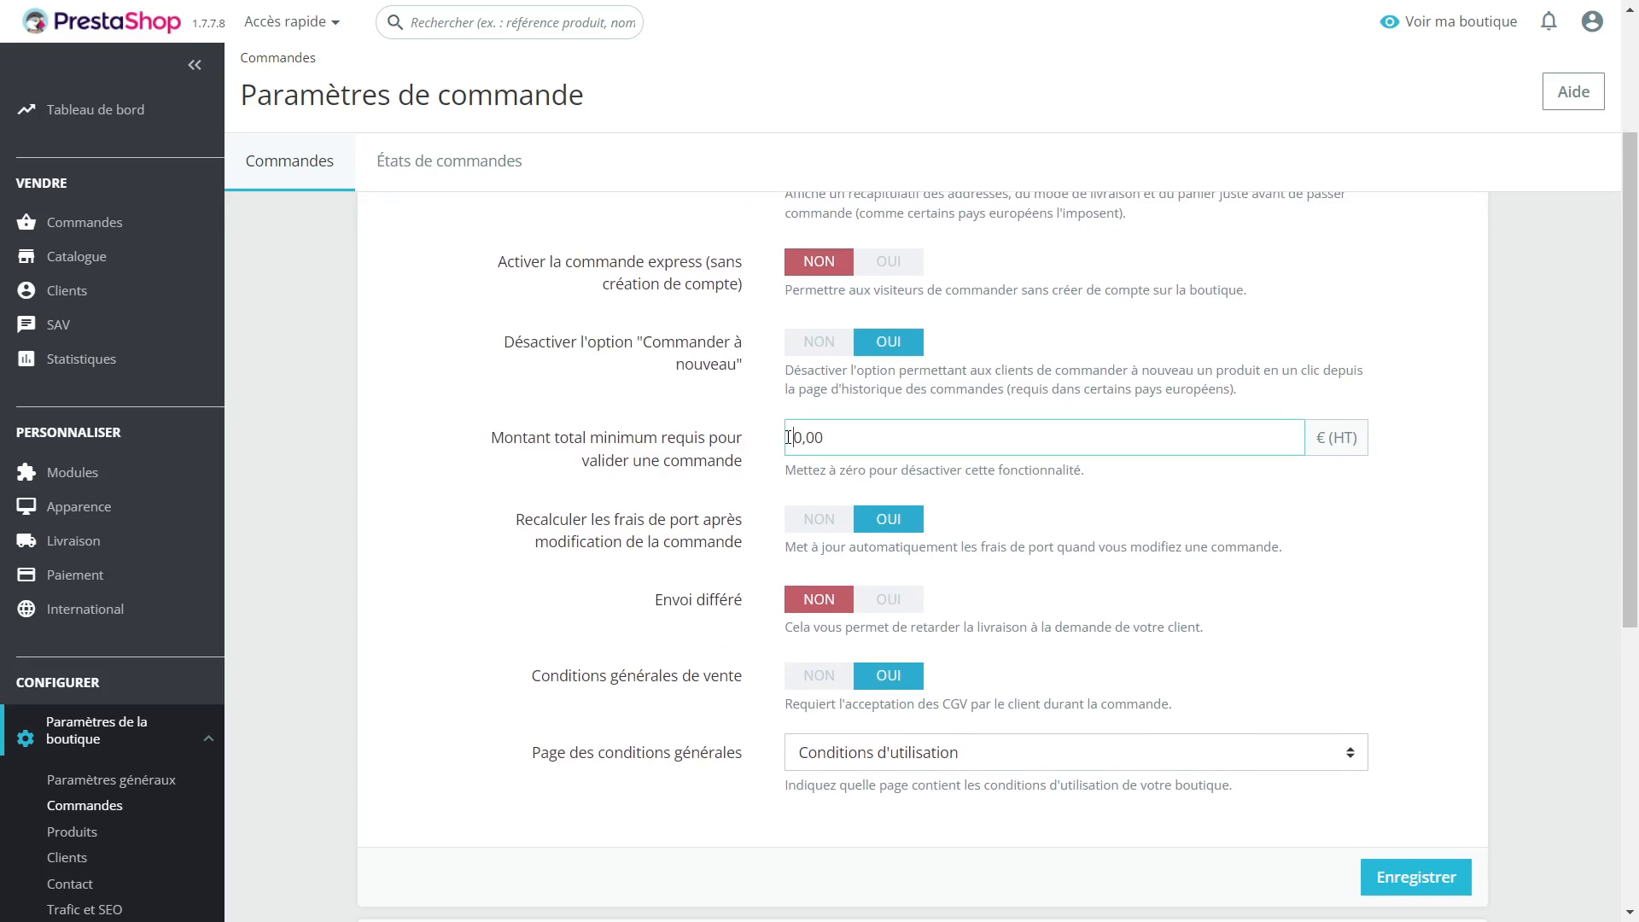
{"action": "type", "text": "1"}
{"action": "left_click", "coordinate": [1409, 876]}
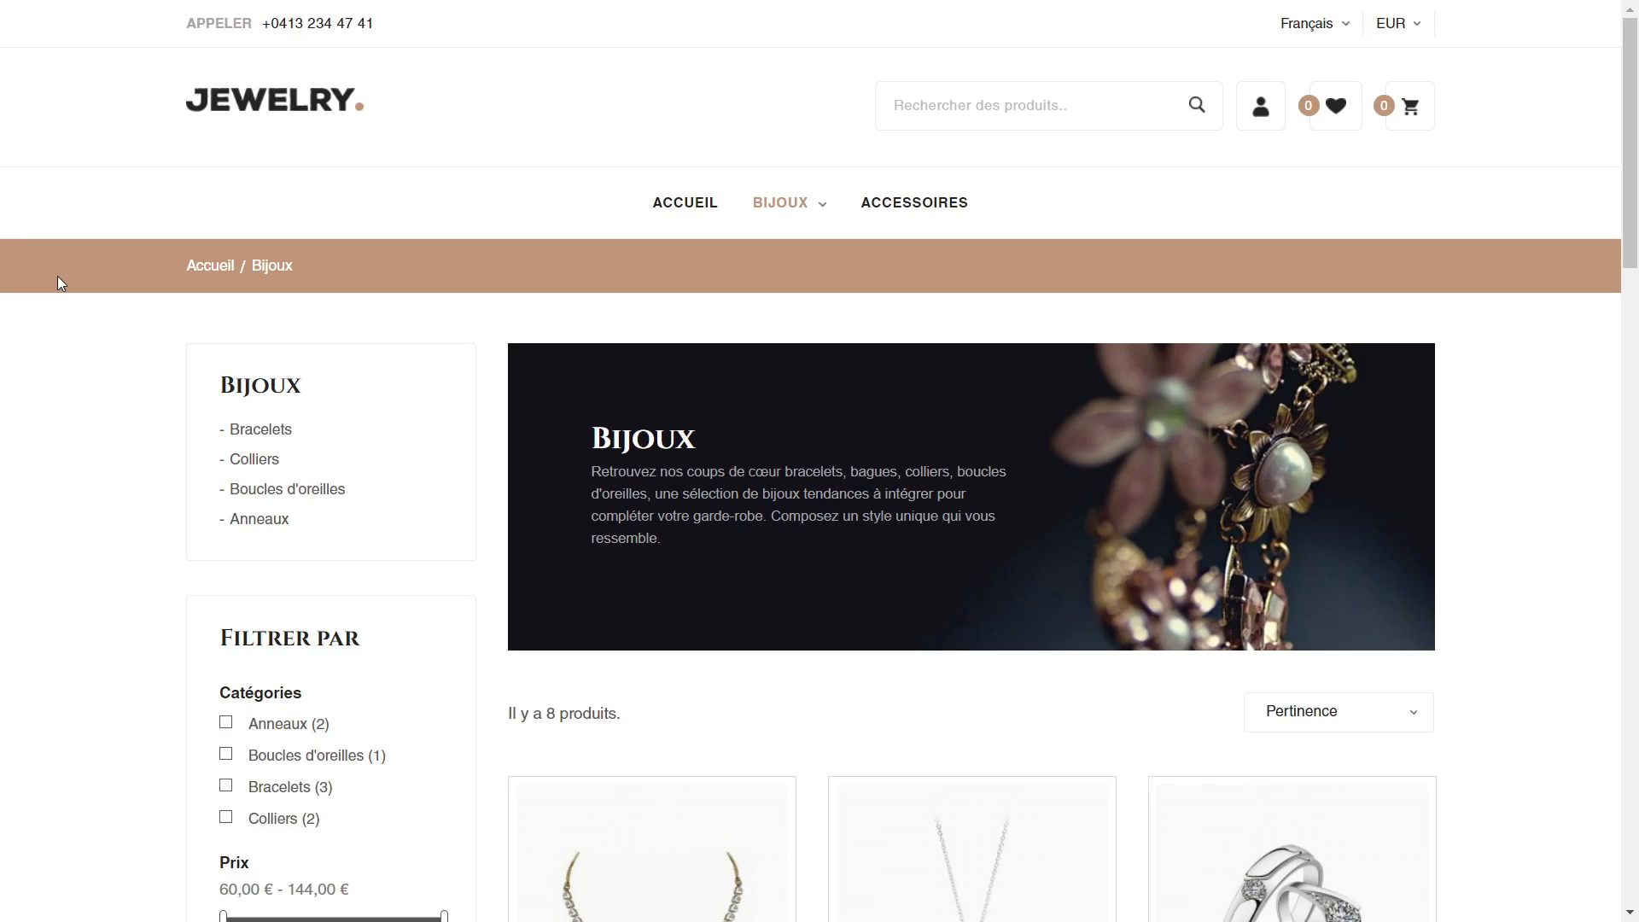
Step: In the storefront's Bijoux category, add one Collier Jasmin to the cart and proceed to the cart
{"action": "scroll", "coordinate": [58, 275], "scroll_direction": "down", "scroll_amount": 5}
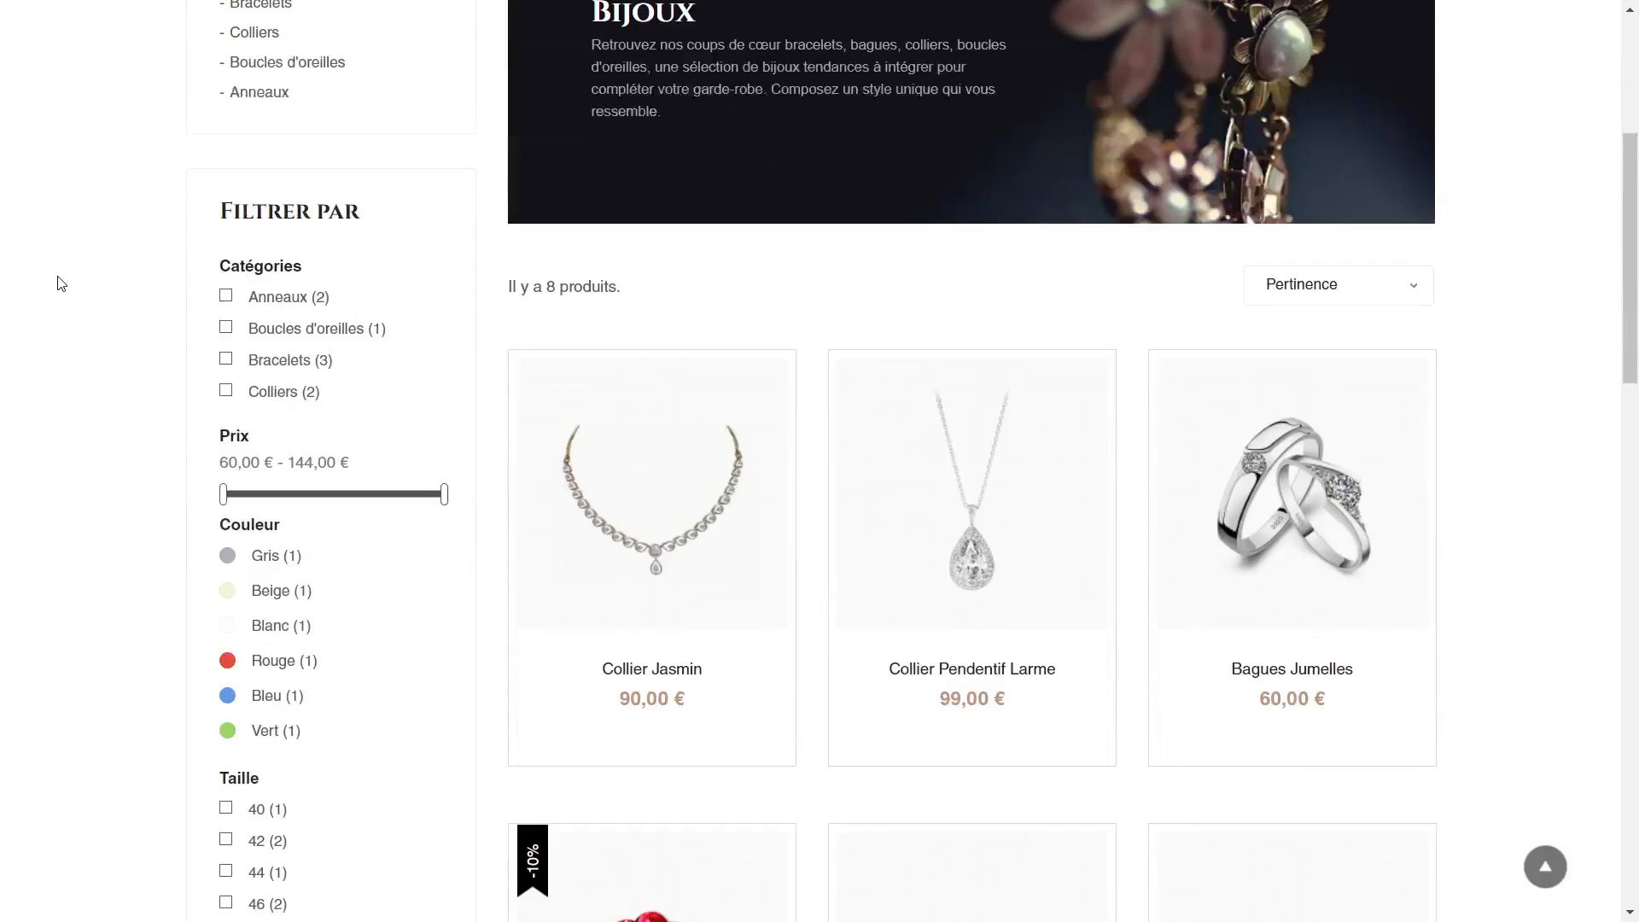
{"action": "left_click", "coordinate": [694, 323]}
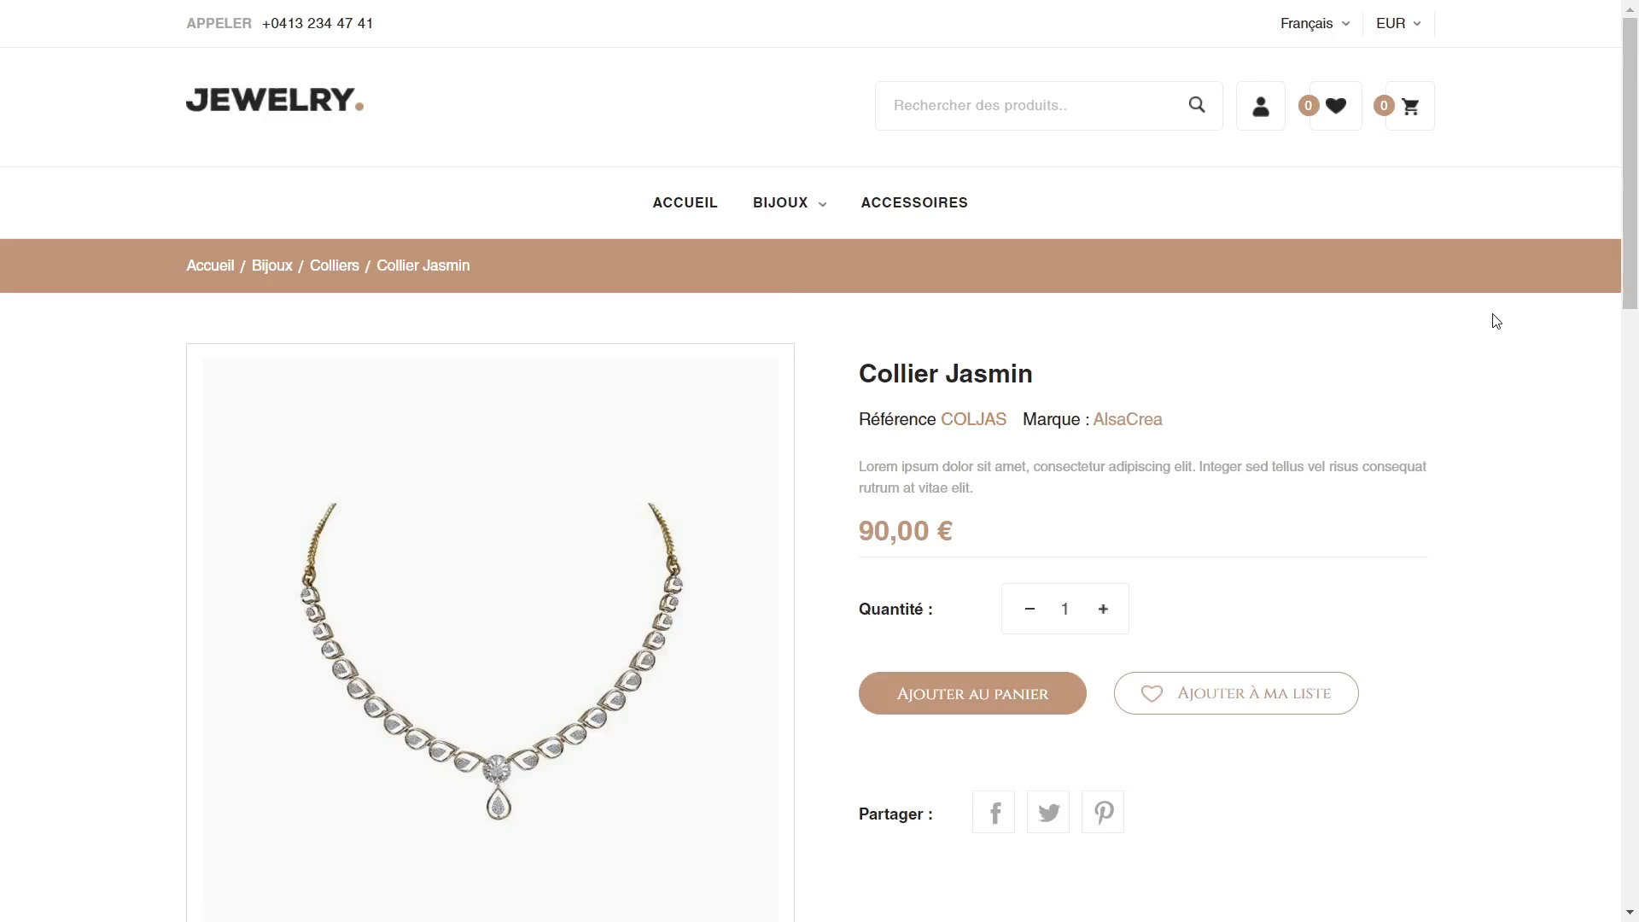
{"action": "scroll", "coordinate": [1496, 321], "scroll_direction": "down", "scroll_amount": 2}
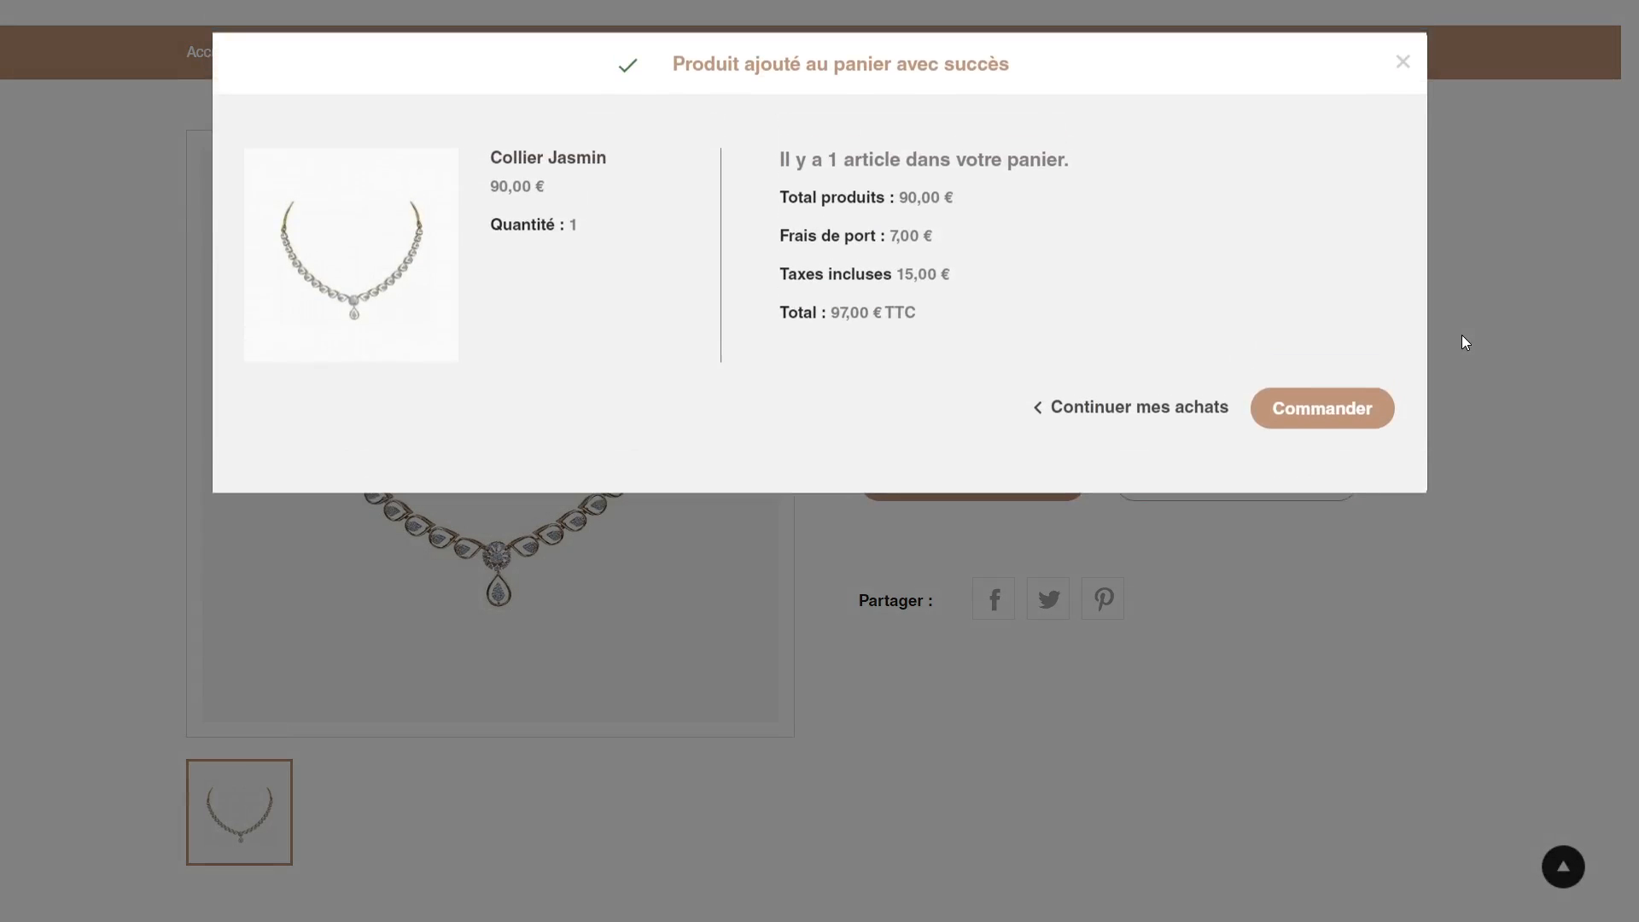
{"action": "left_click", "coordinate": [1317, 416]}
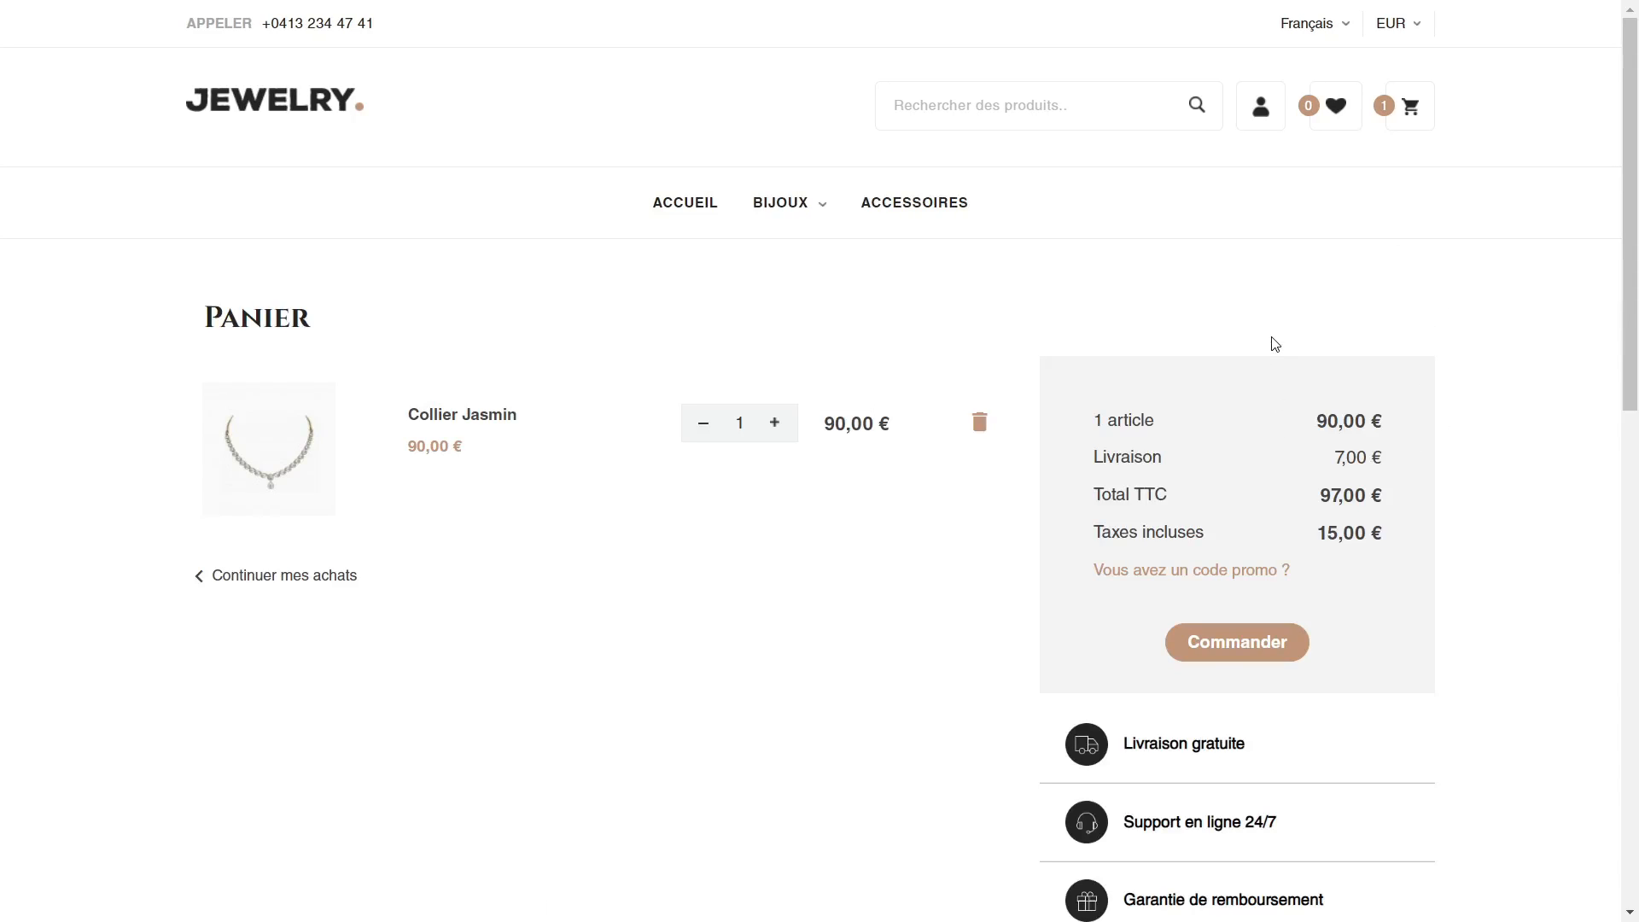
Step: Back in the order settings, set the minimum total required to validate an order to 100,00 € (HT) and save
{"action": "key", "text": "ctrl+Tab"}
{"action": "scroll", "coordinate": [759, 455], "scroll_direction": "down", "scroll_amount": 1}
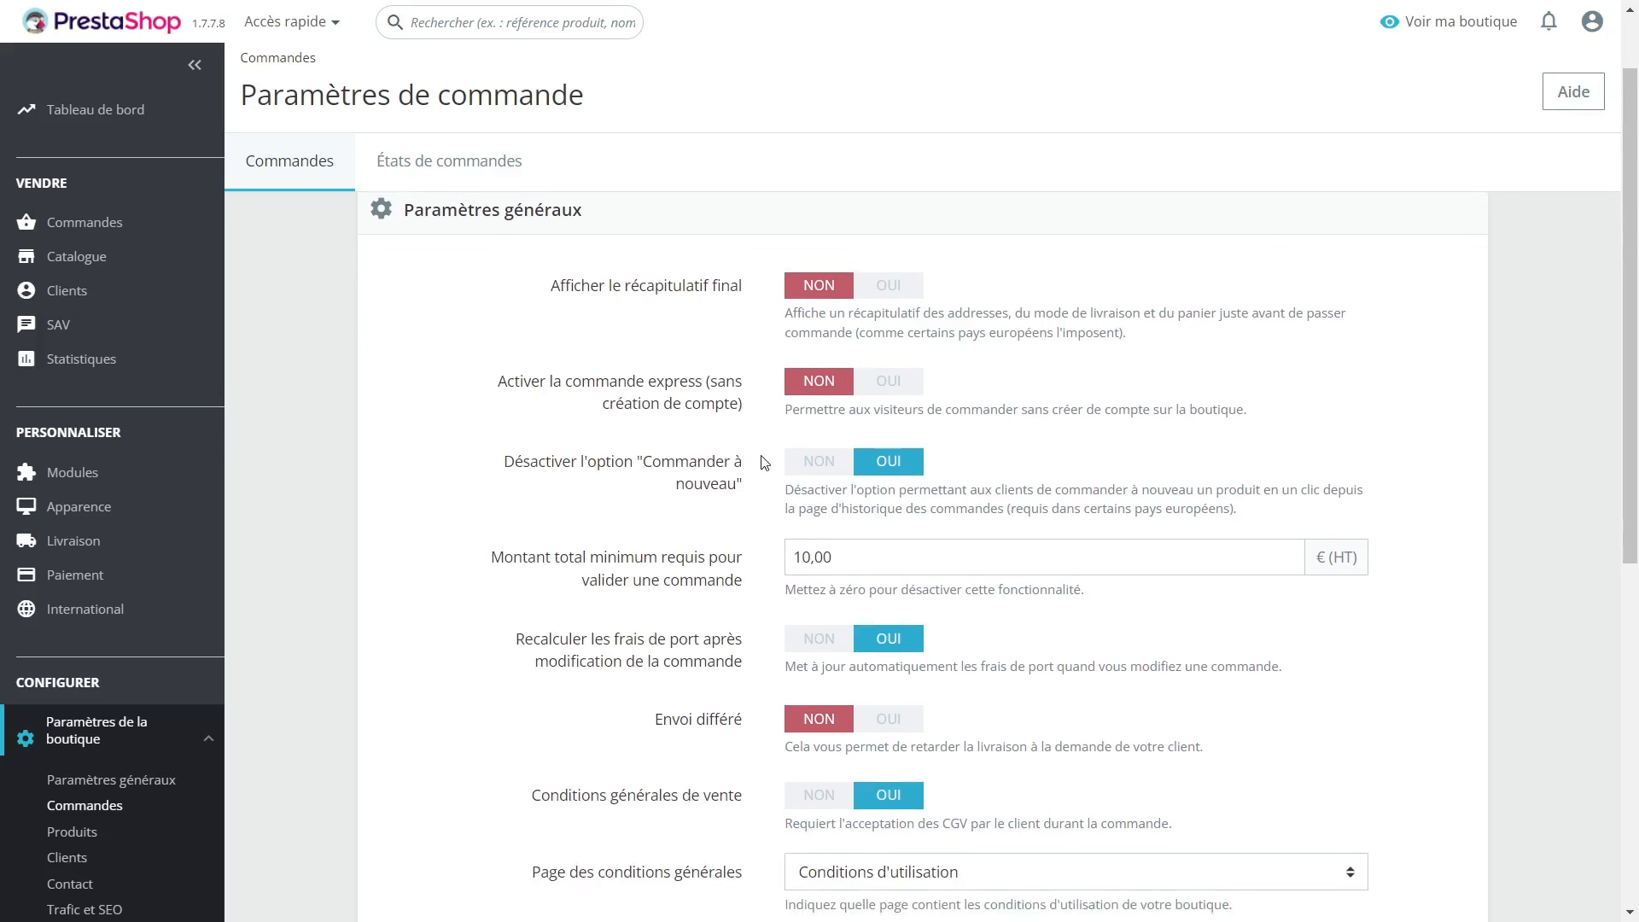
{"action": "left_click", "coordinate": [807, 542]}
{"action": "type", "text": "0"}
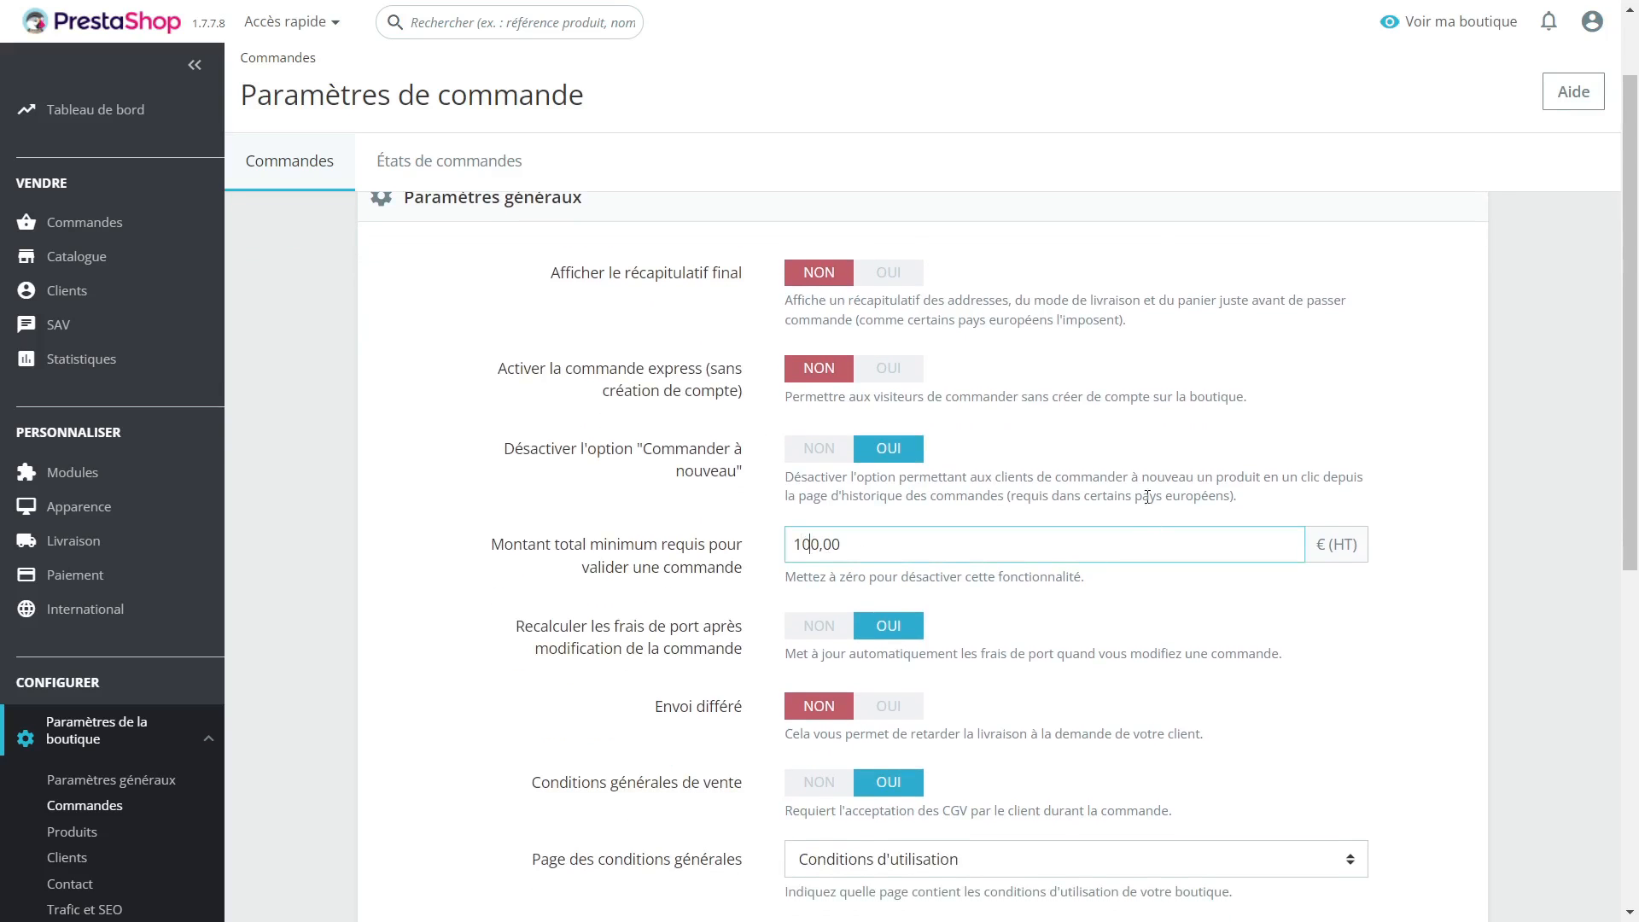
{"action": "scroll", "coordinate": [1227, 531], "scroll_direction": "down", "scroll_amount": 3}
{"action": "left_click", "coordinate": [1413, 664]}
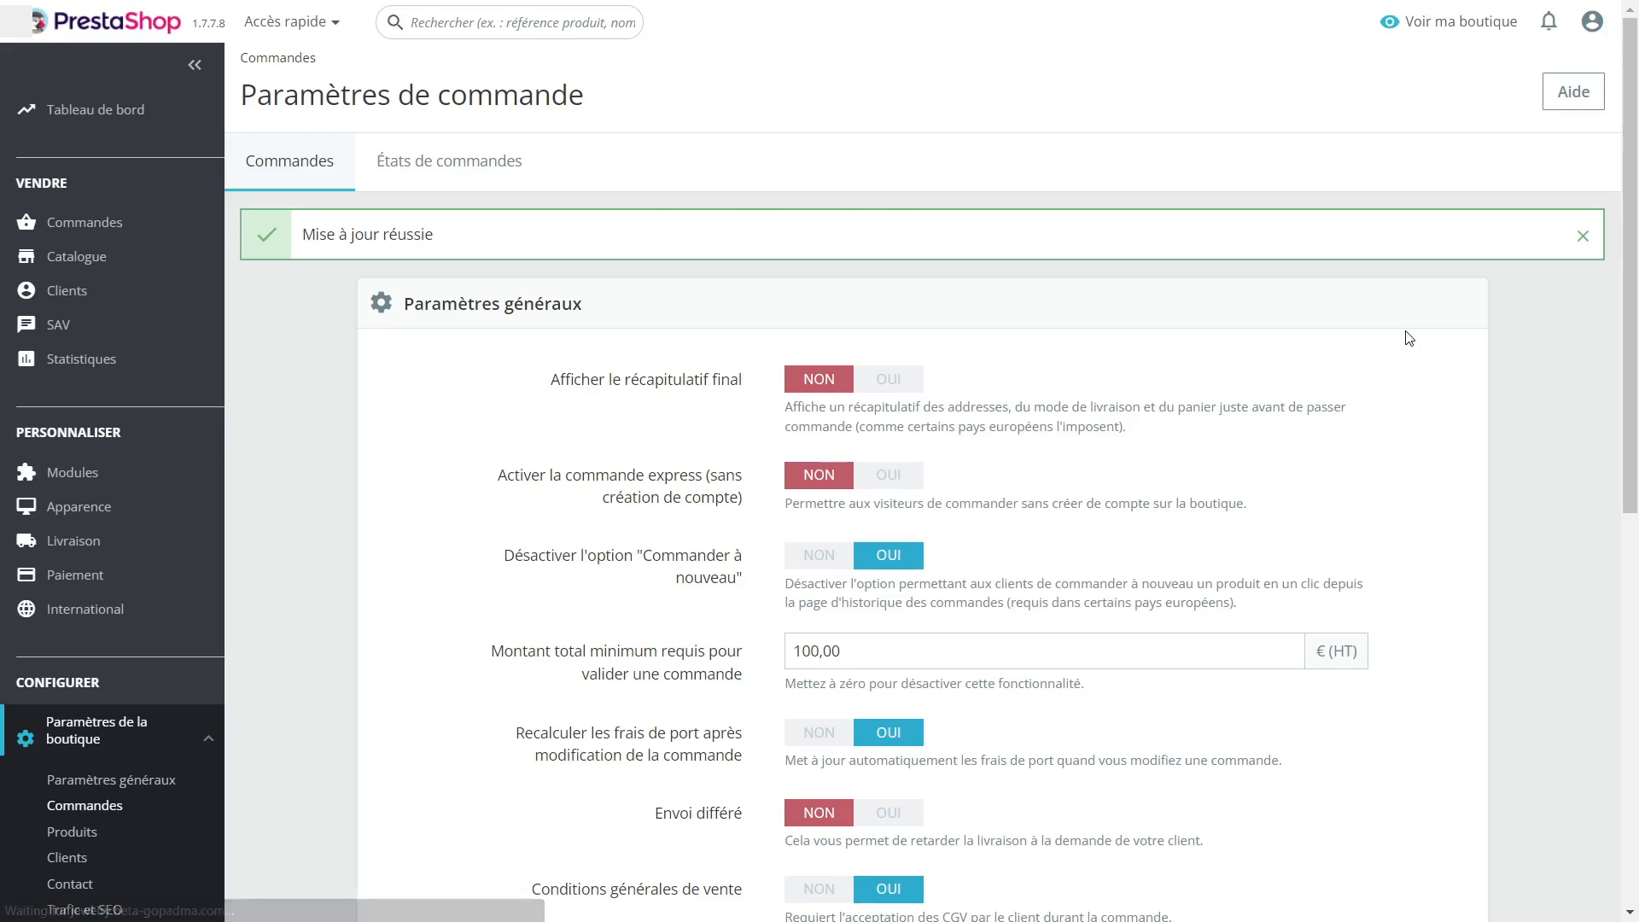
Step: Reload the storefront cart and check how the minimum order amount affects the order summary
{"action": "key", "text": "ctrl+Tab"}
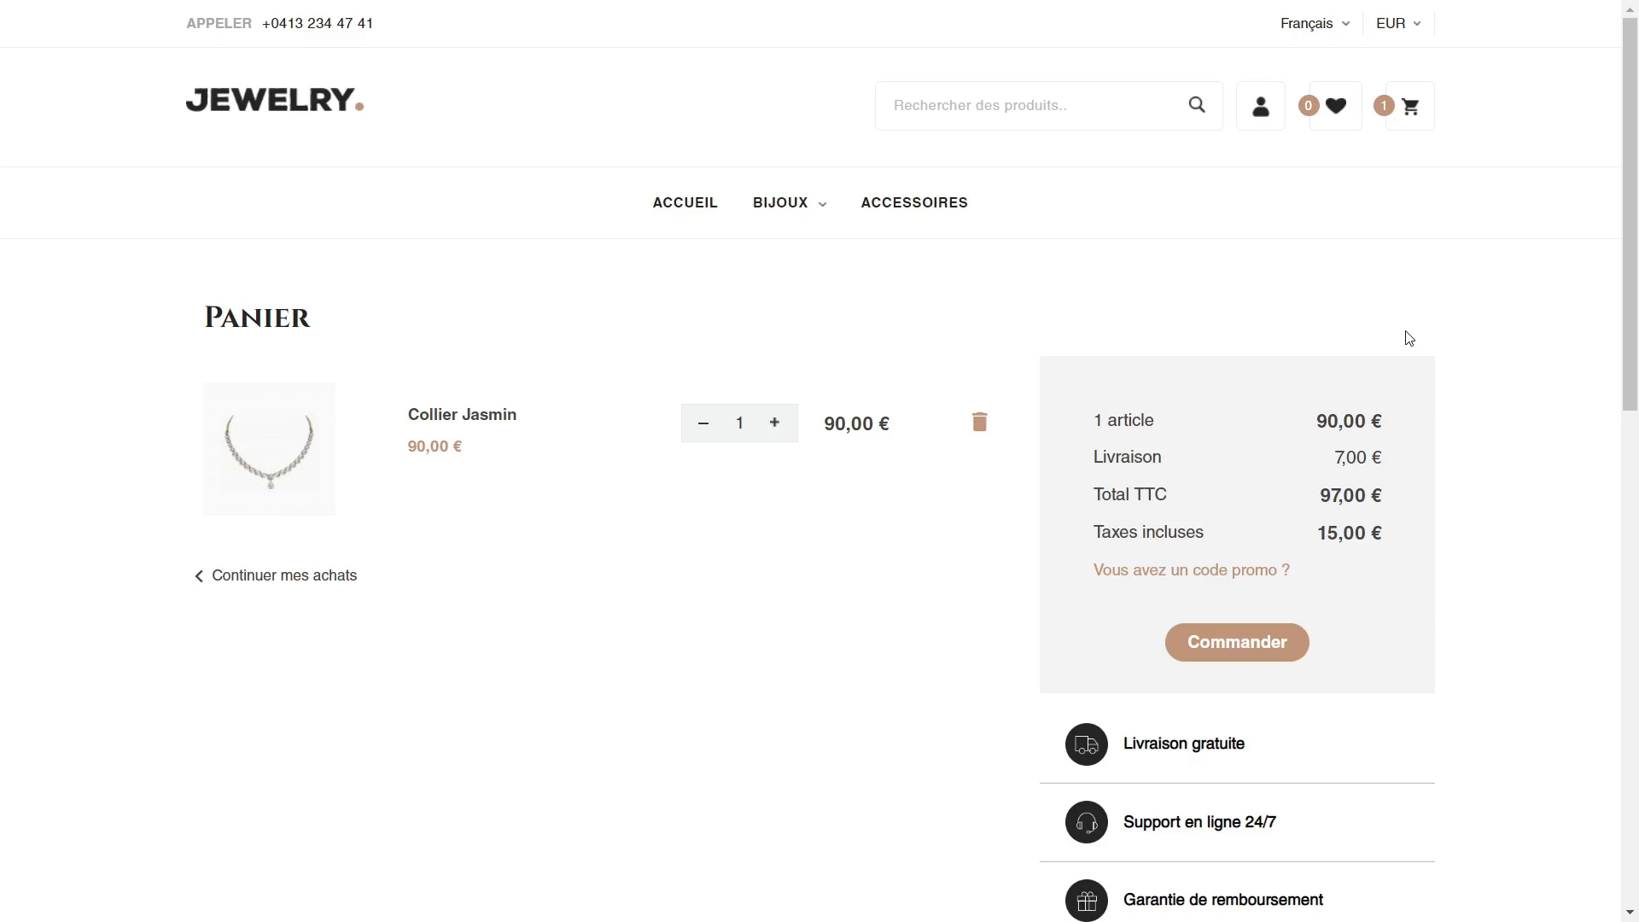
{"action": "key", "text": "F5"}
{"action": "scroll", "coordinate": [1452, 409], "scroll_direction": "down", "scroll_amount": 3}
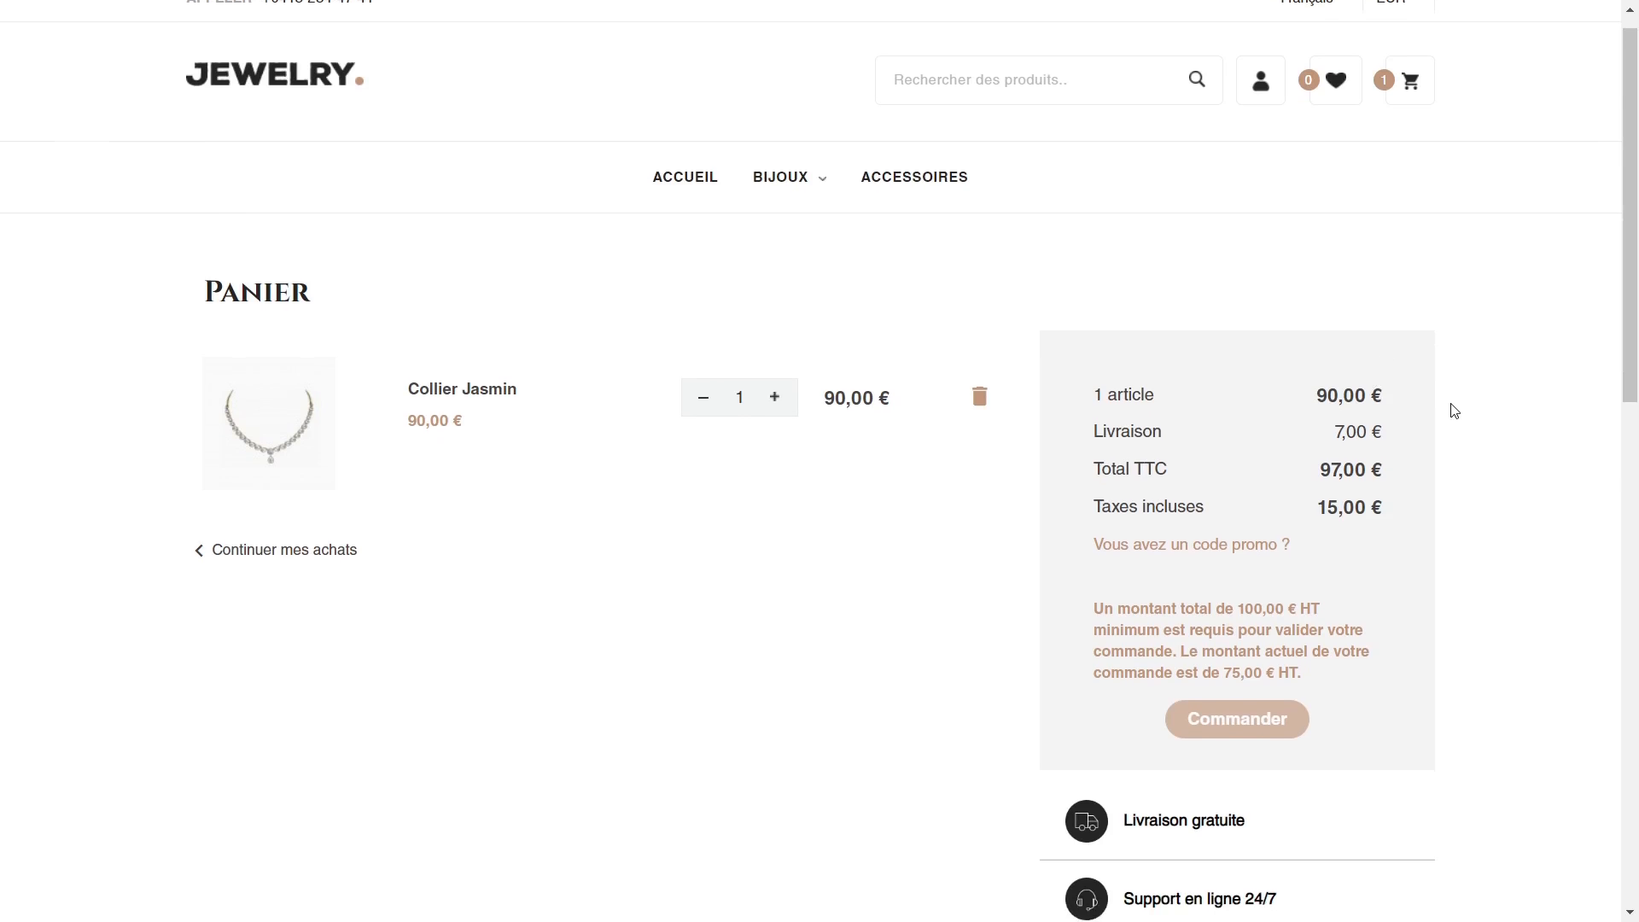
{"action": "left_click_drag", "start_coordinate": [1096, 423], "coordinate": [1258, 464]}
{"action": "left_click", "coordinate": [1322, 499]}
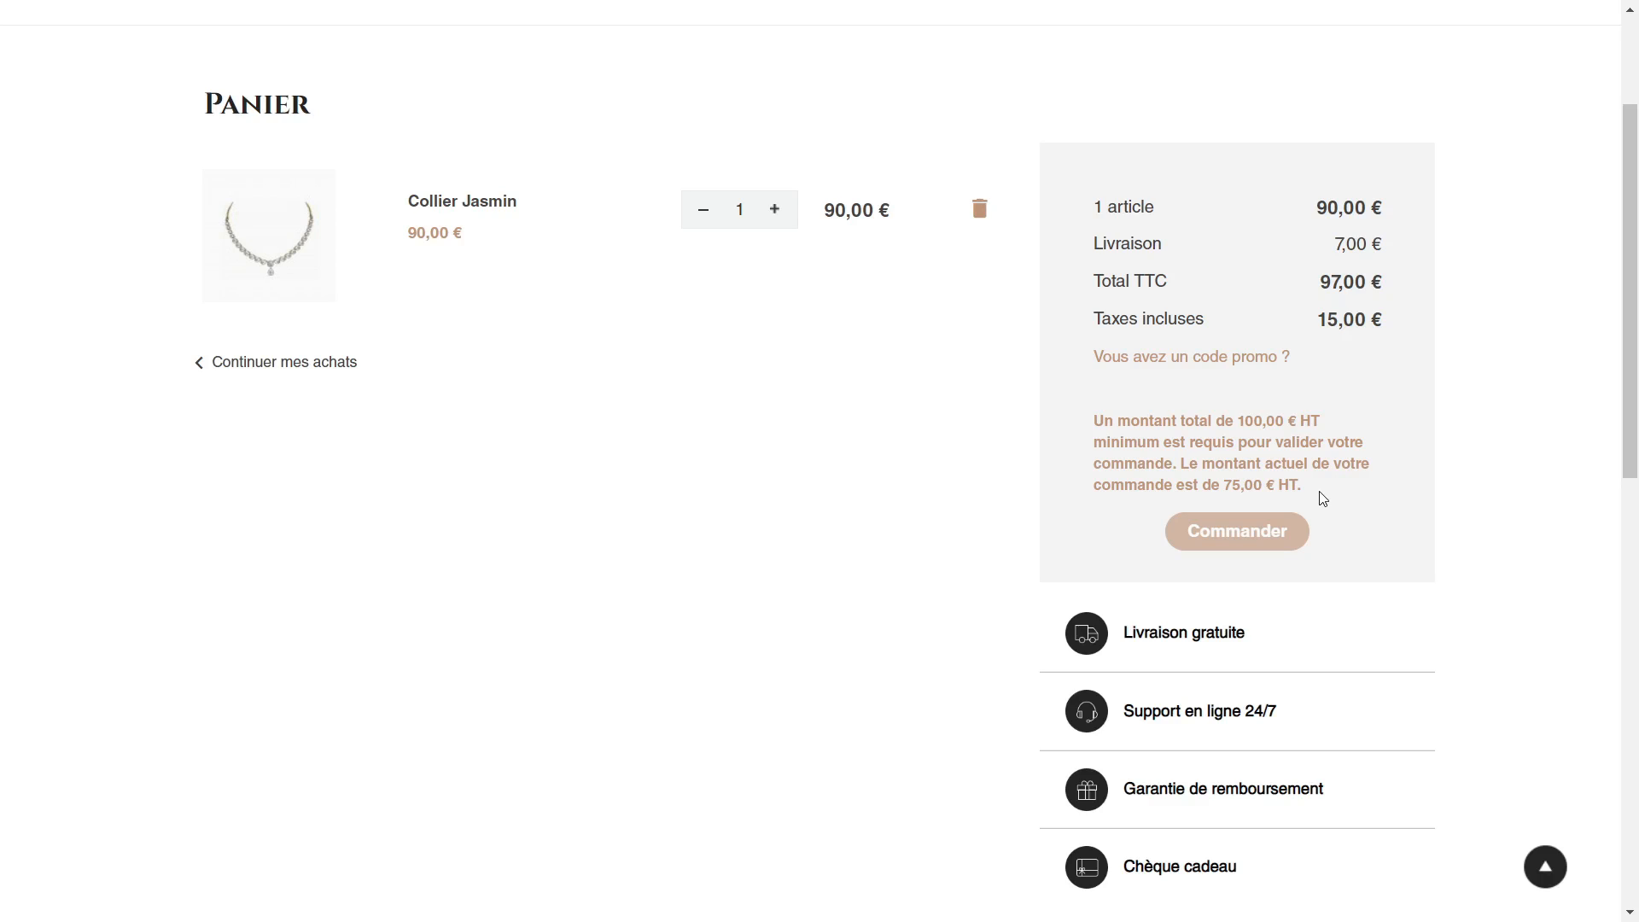
Step: In the general order settings, set "Envoi différé" to OUI
{"action": "key", "text": "ctrl+Tab"}
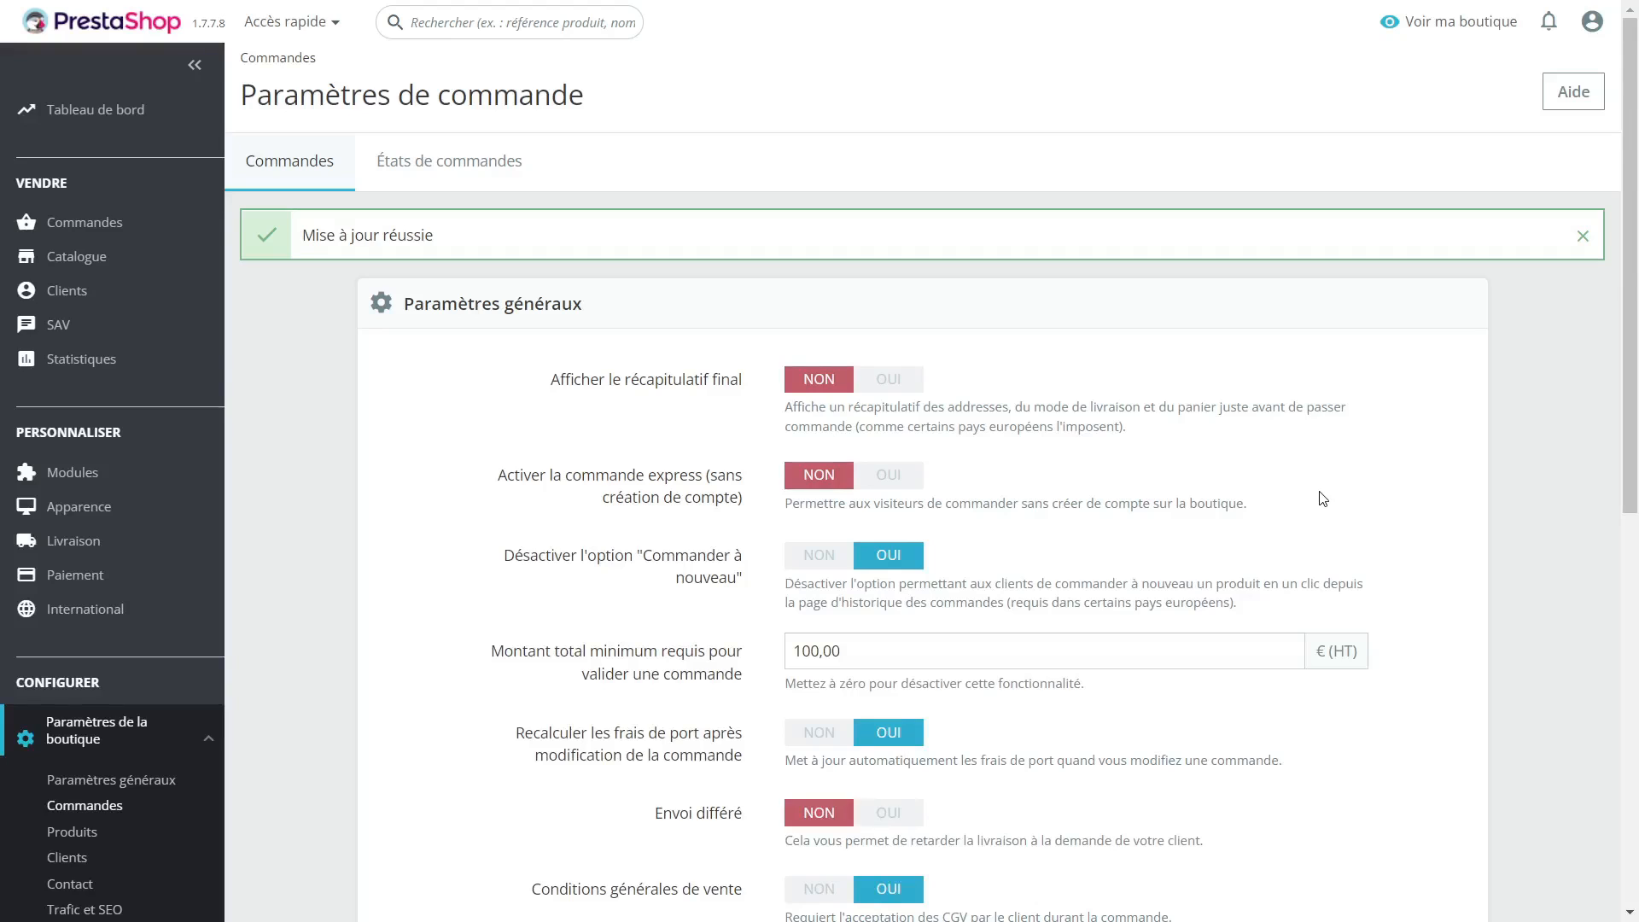
{"action": "scroll", "coordinate": [1289, 444], "scroll_direction": "down", "scroll_amount": 3}
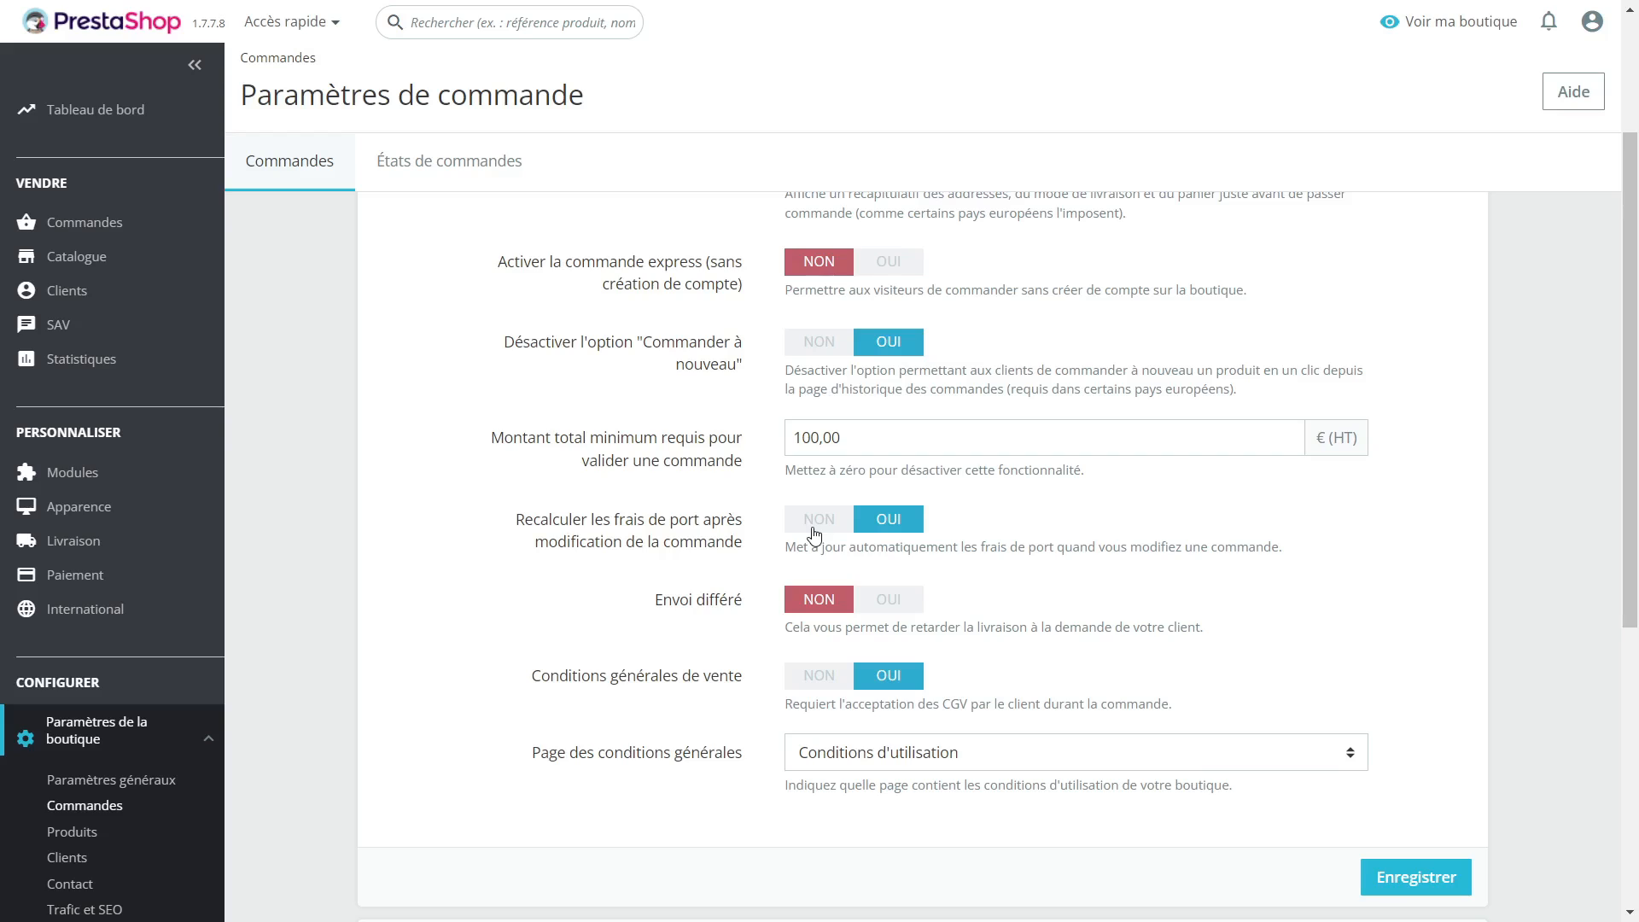
{"action": "scroll", "coordinate": [750, 516], "scroll_direction": "down", "scroll_amount": 2}
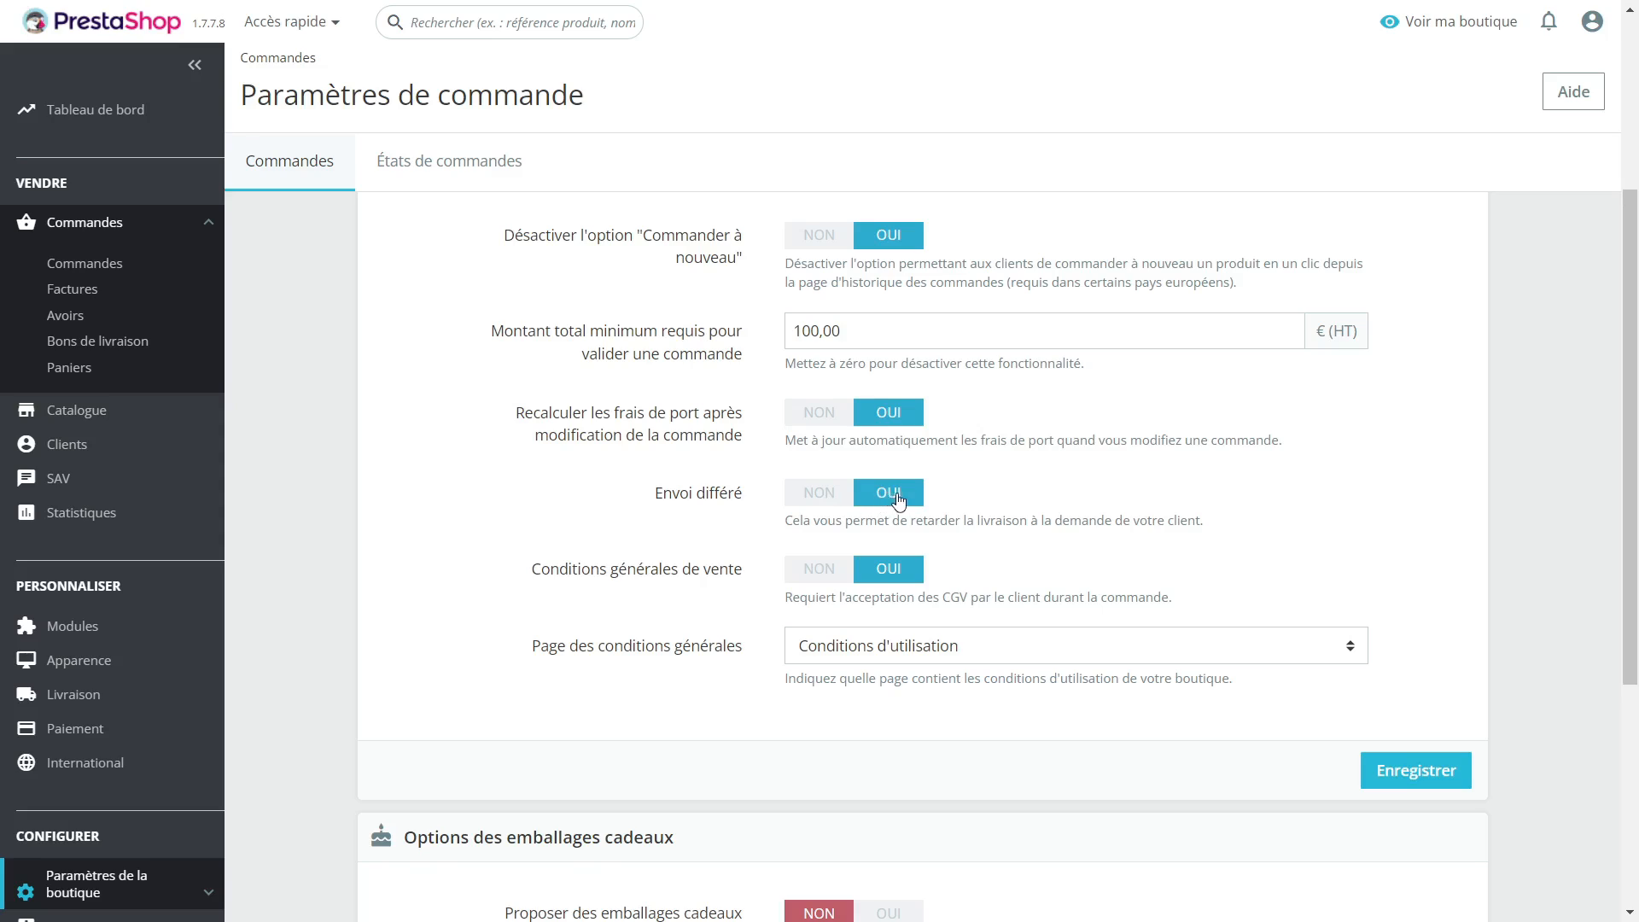
{"action": "left_click_drag", "start_coordinate": [648, 503], "coordinate": [755, 492]}
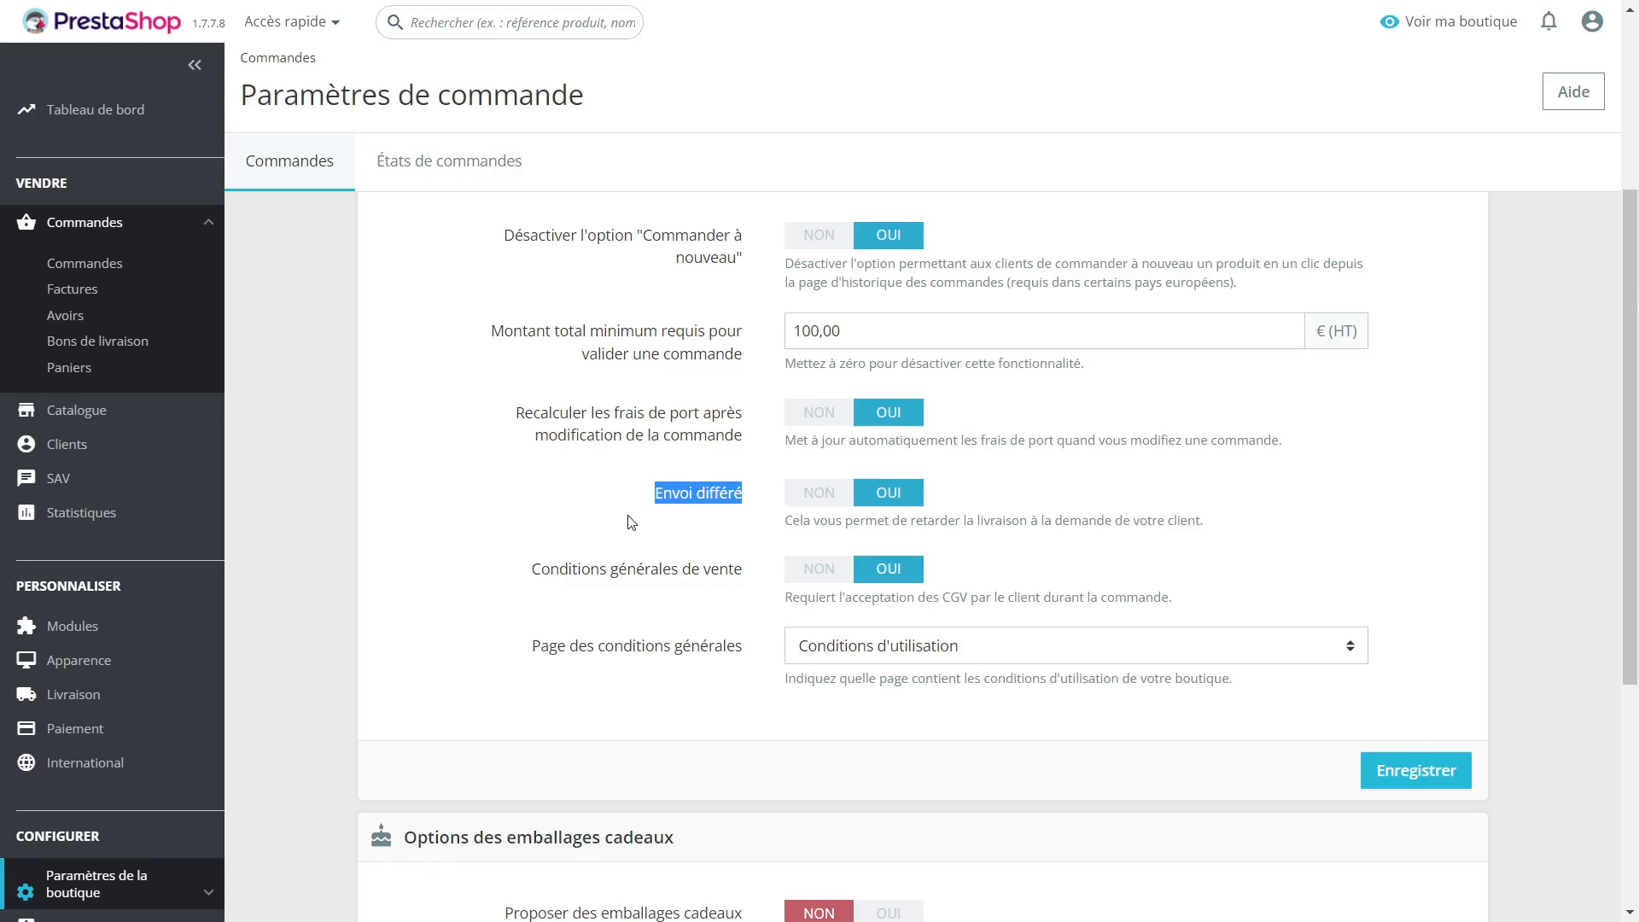
{"action": "left_click", "coordinate": [508, 507]}
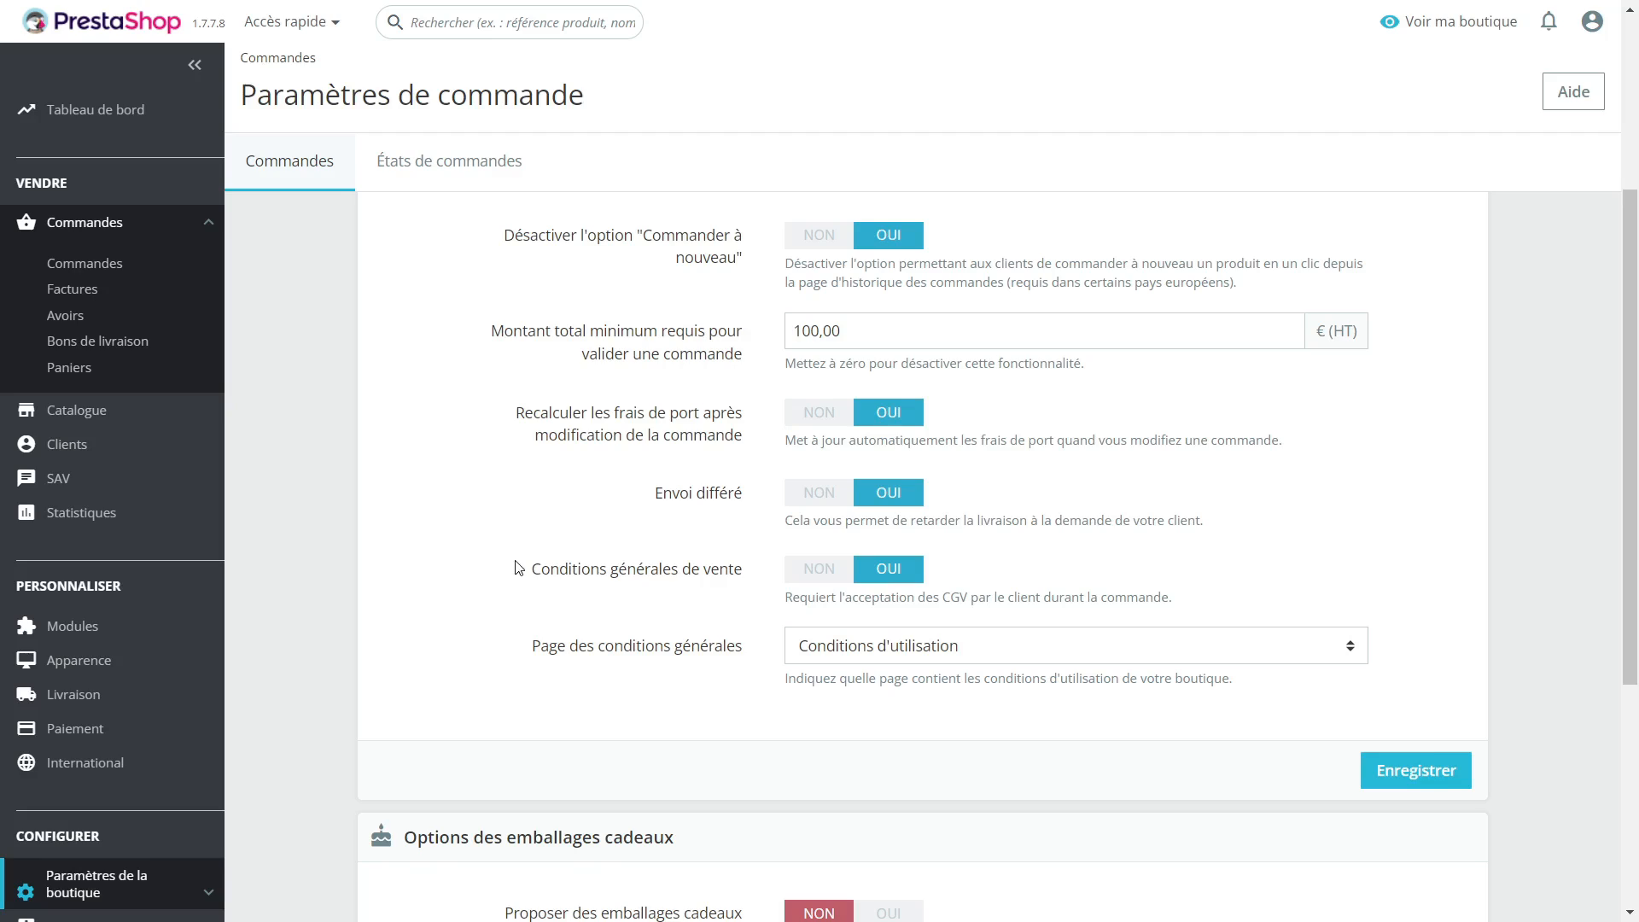
Step: Examine the "Conditions générales de vente" setting and the page selected for the general conditions
{"action": "left_click_drag", "start_coordinate": [520, 570], "coordinate": [754, 580]}
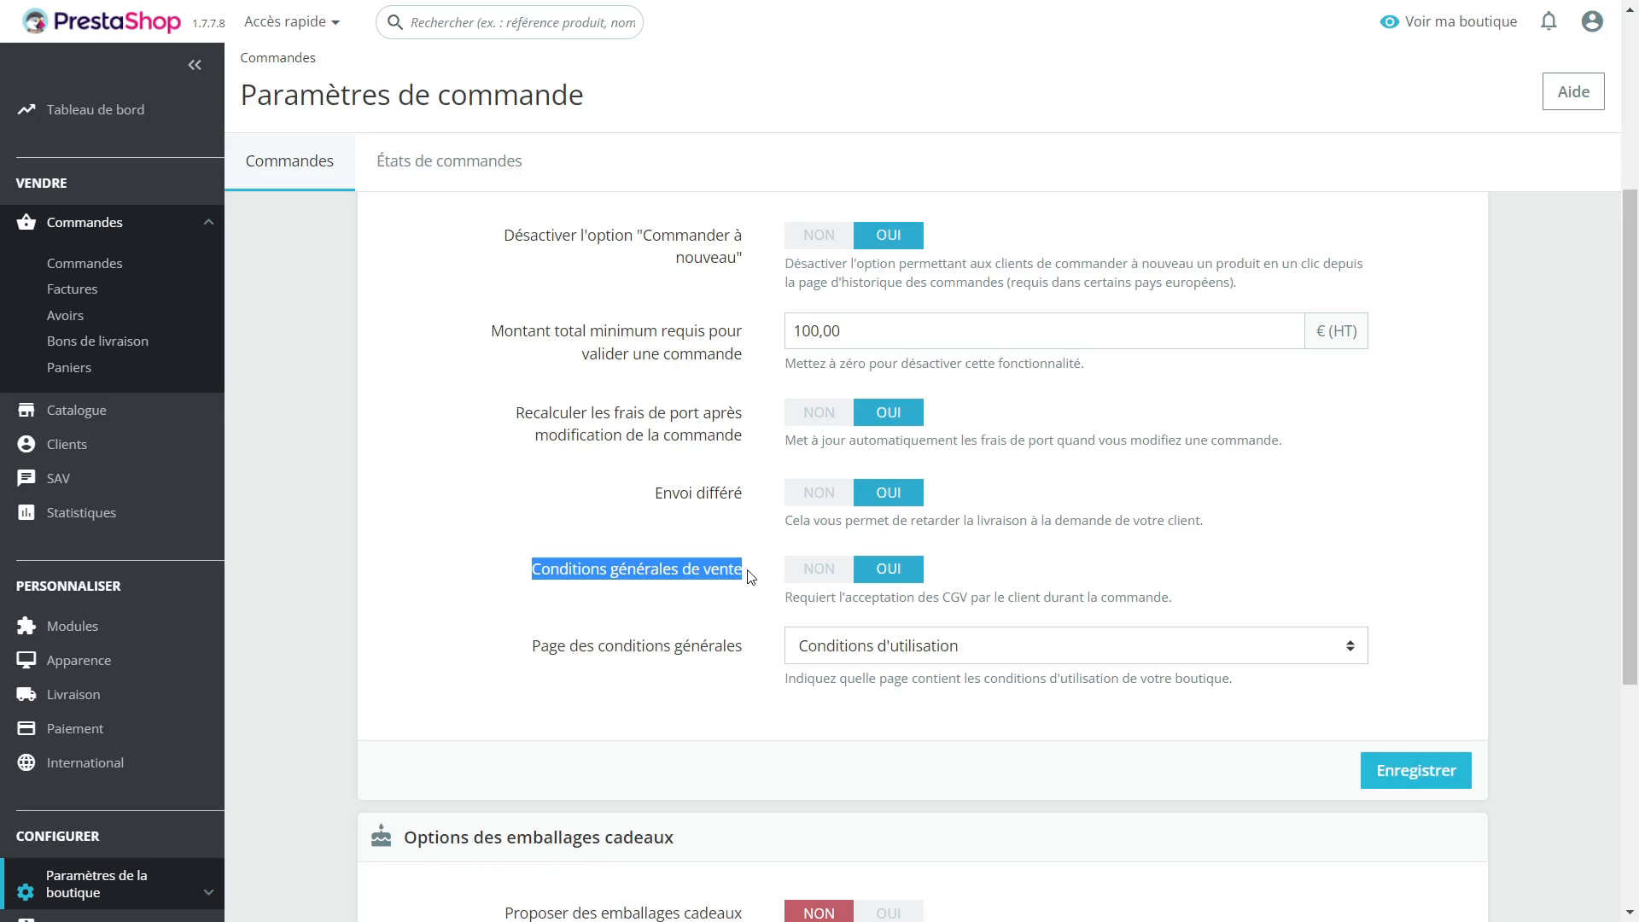
{"action": "left_click", "coordinate": [944, 659]}
{"action": "left_click", "coordinate": [973, 658]}
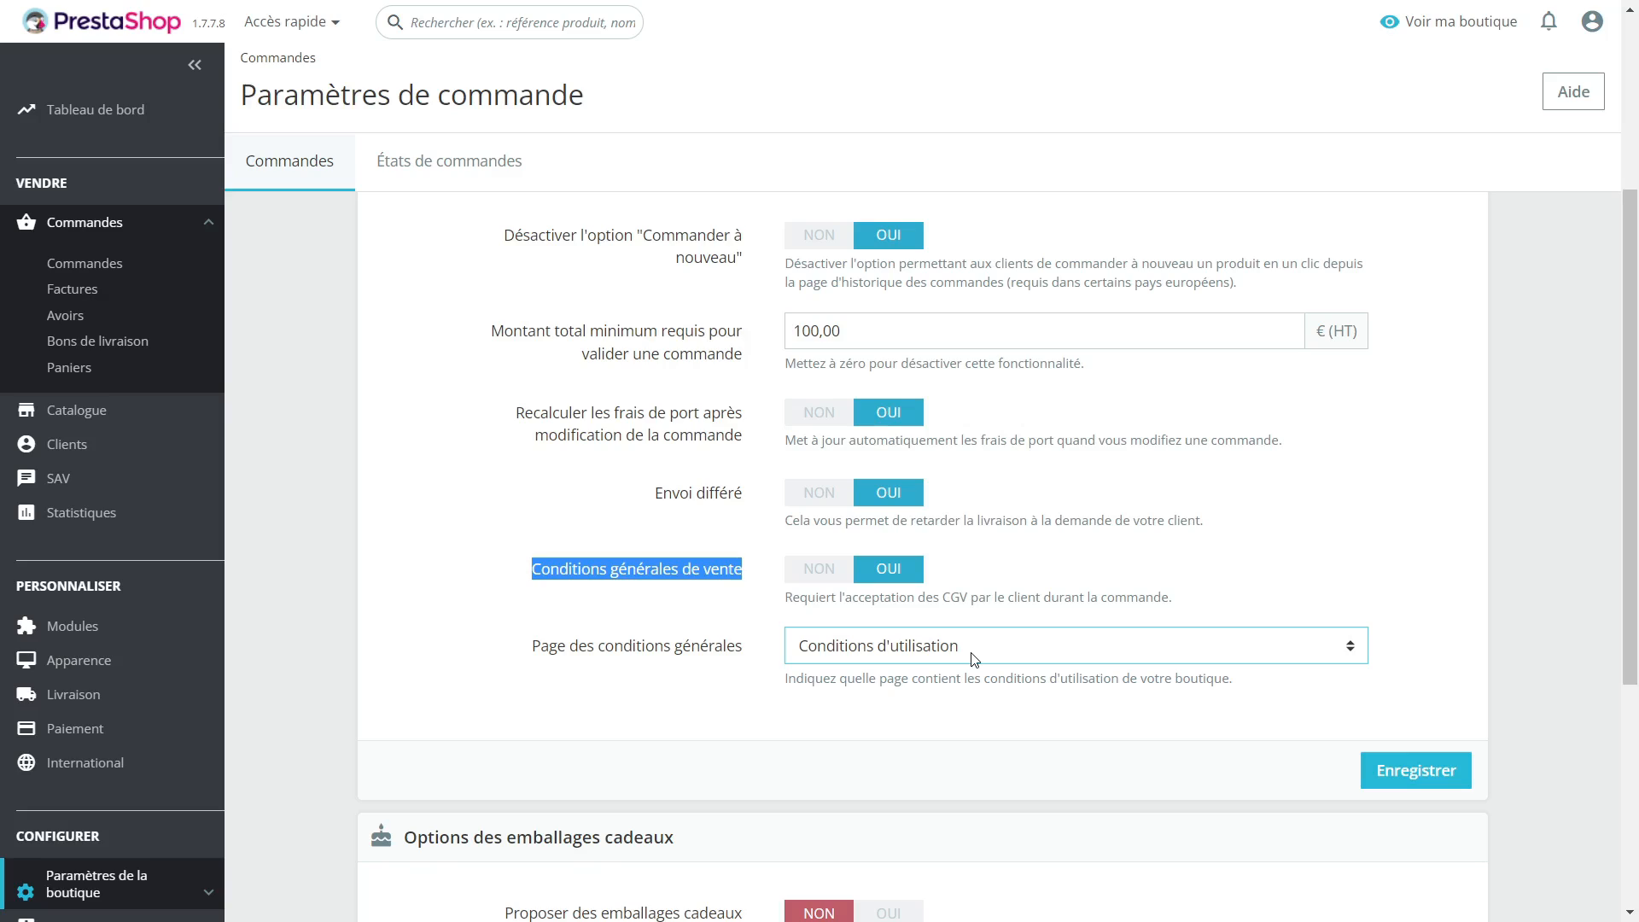
{"action": "left_click", "coordinate": [740, 610]}
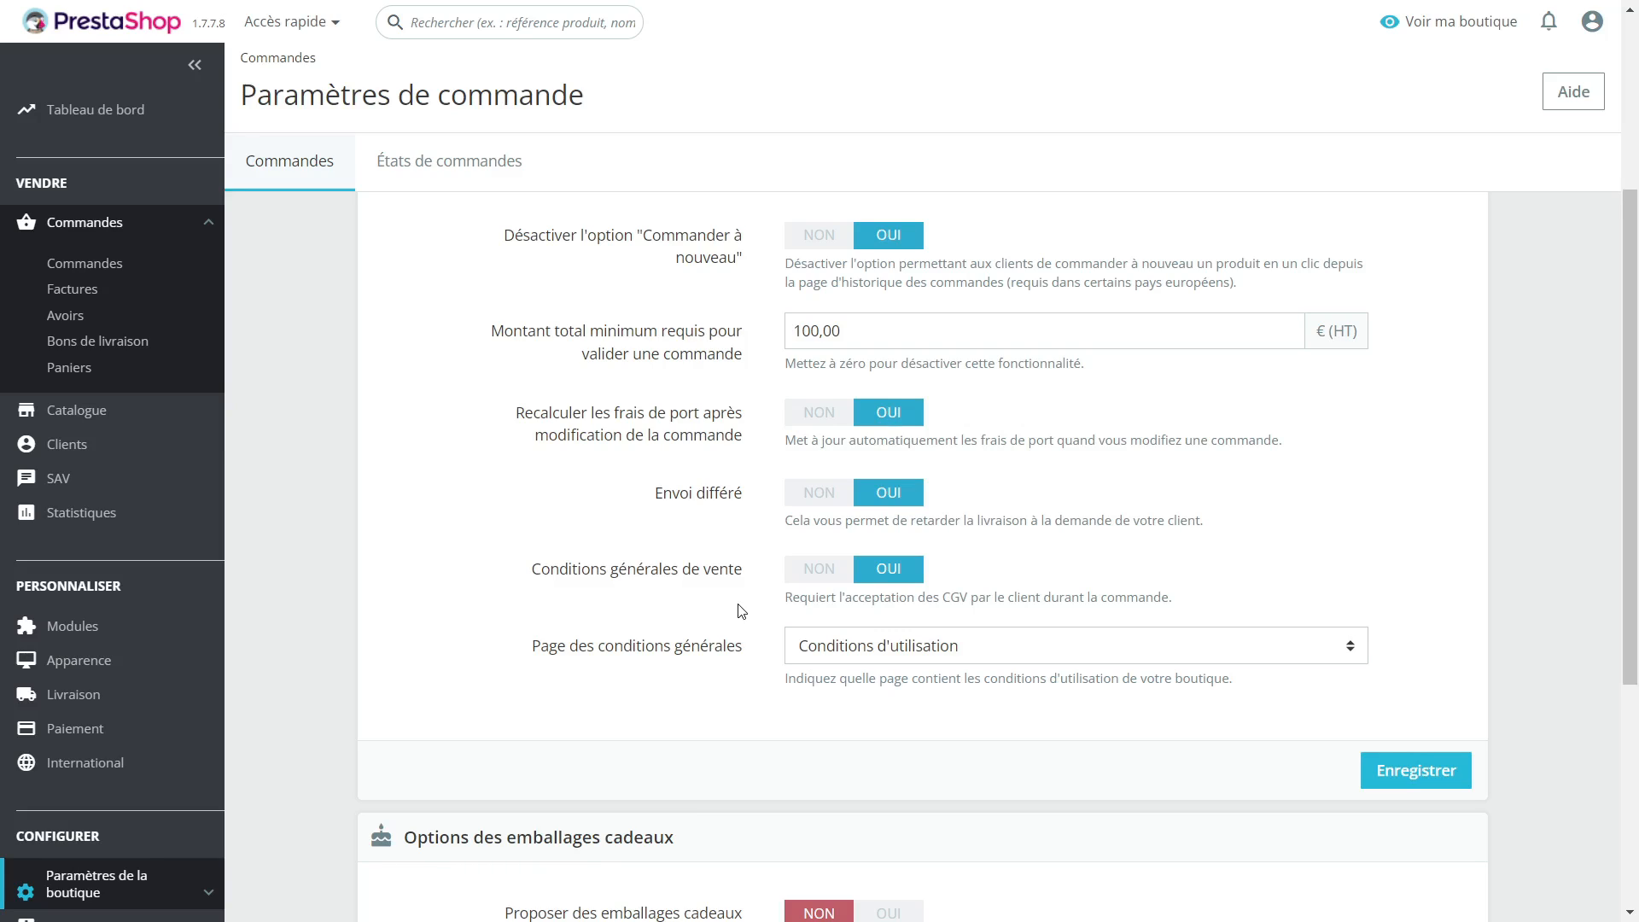
Step: Go from the storefront cart to the checkout's payment stage and choose "Payer par chèque" as the payment method
{"action": "key", "text": "ctrl+Tab"}
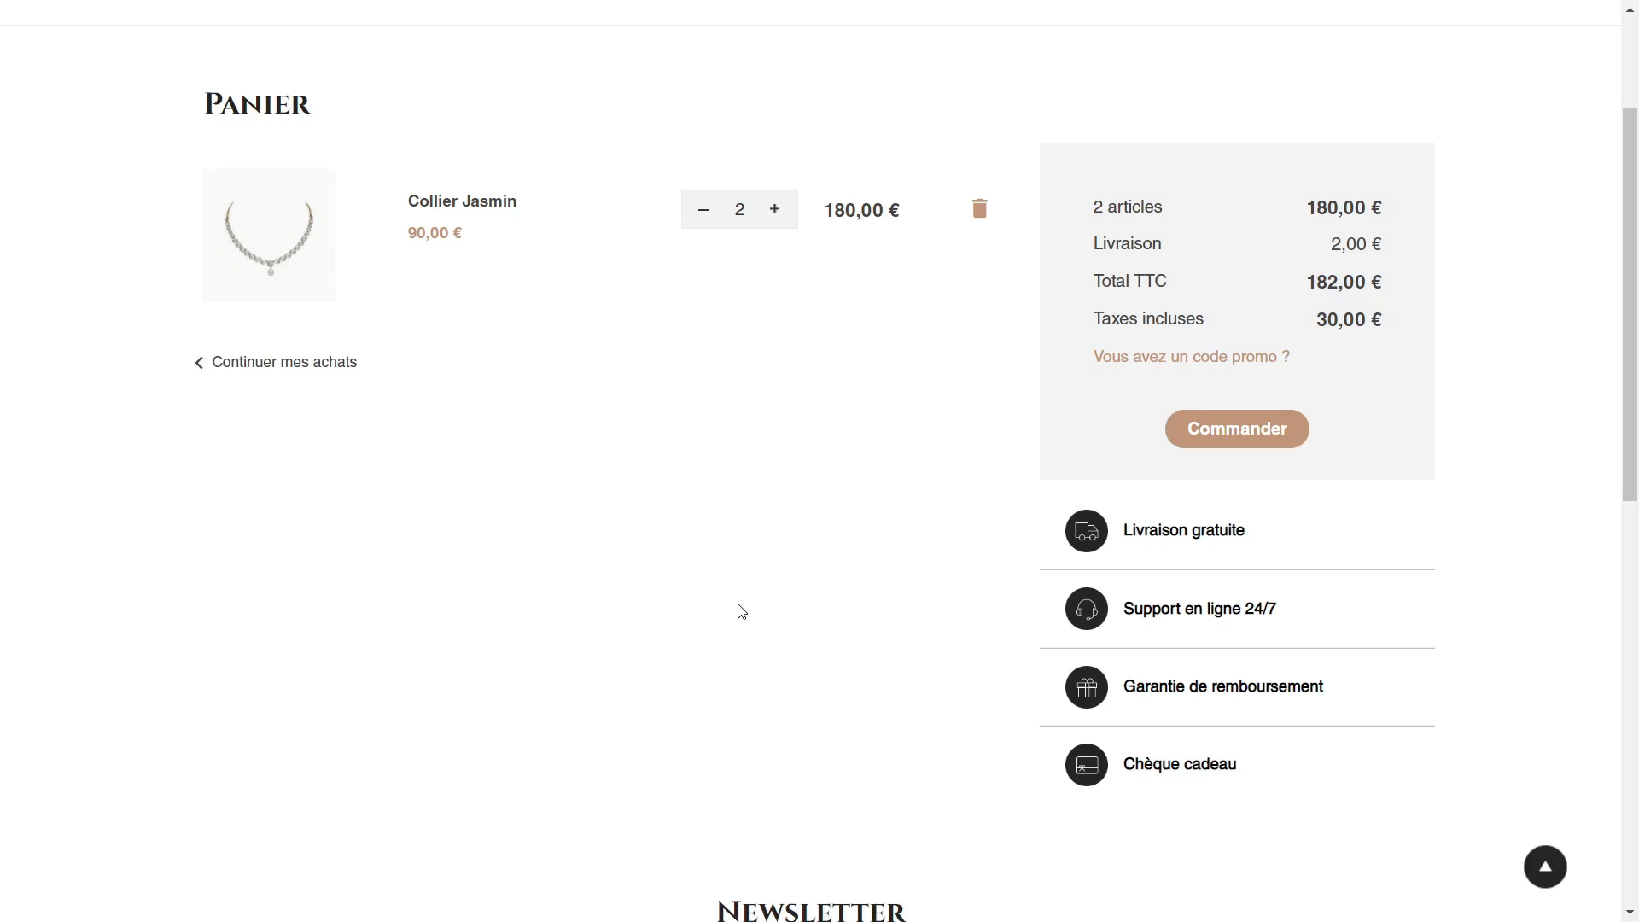
{"action": "scroll", "coordinate": [751, 605], "scroll_direction": "up", "scroll_amount": 3}
{"action": "left_click", "coordinate": [1278, 639]}
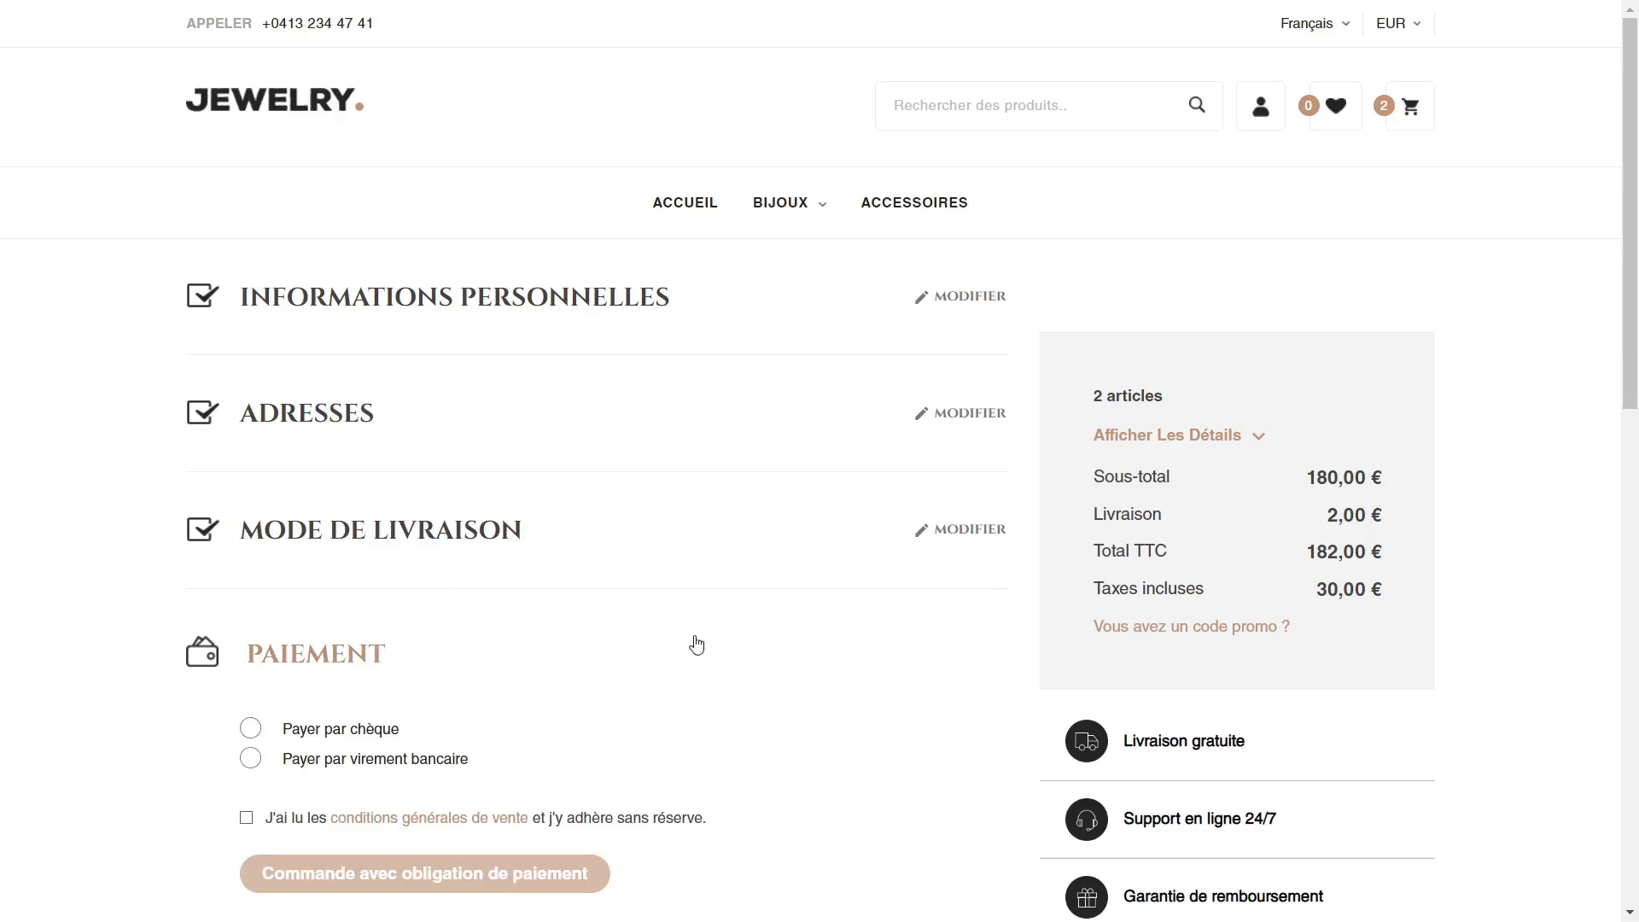
{"action": "scroll", "coordinate": [697, 645], "scroll_direction": "down", "scroll_amount": 1}
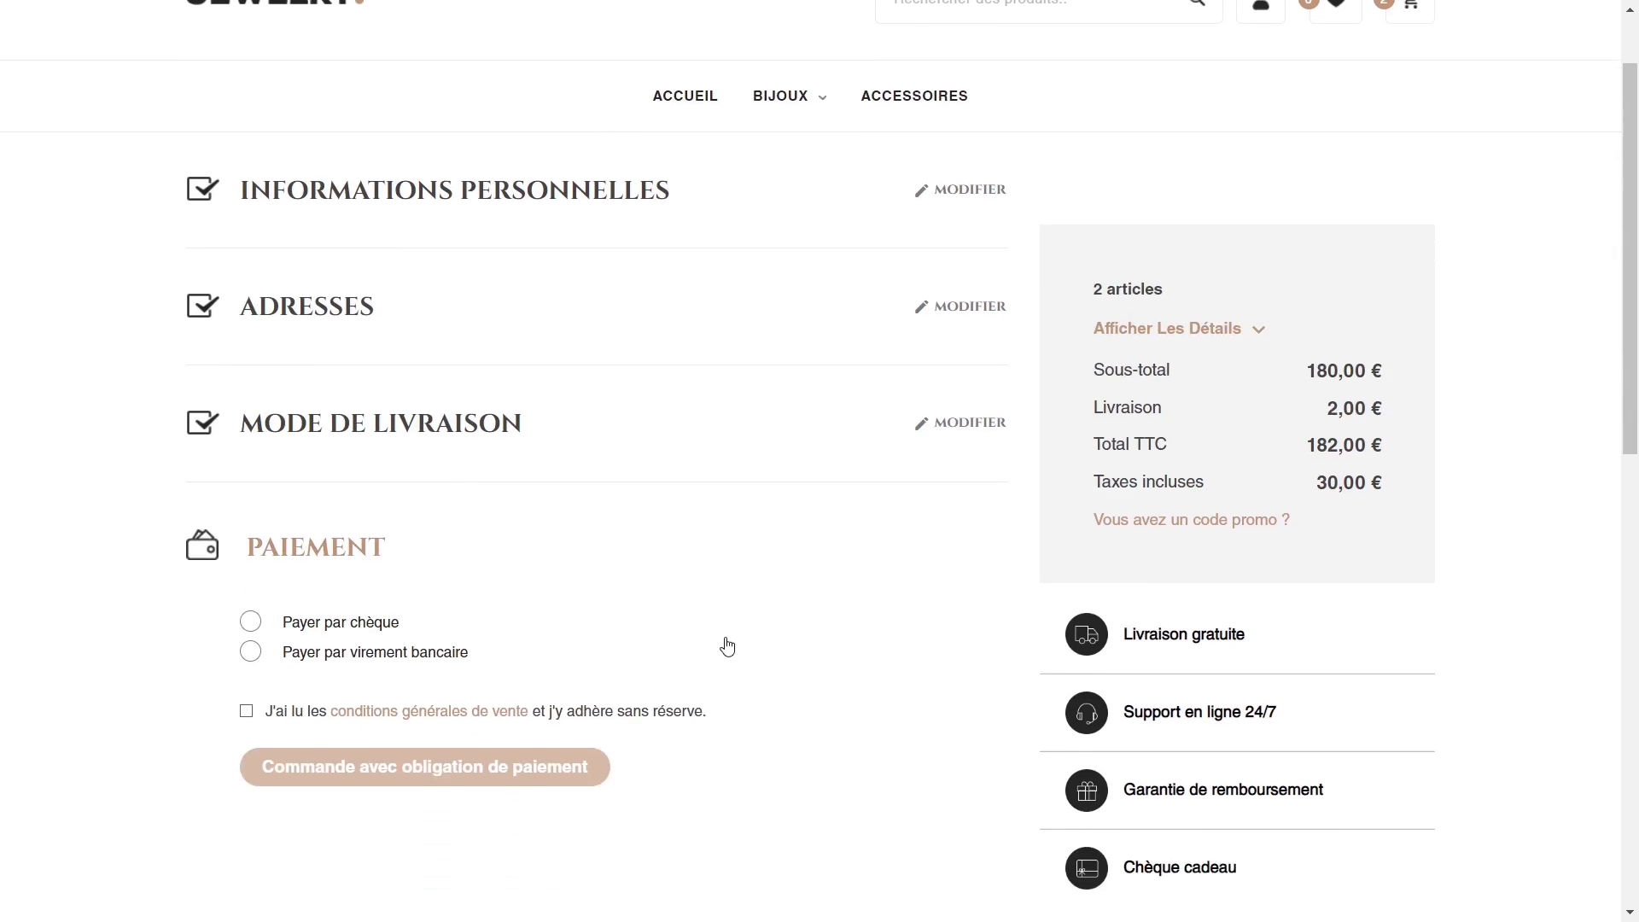
{"action": "left_click", "coordinate": [250, 622]}
Step: Accept the general sales conditions at checkout, then view their full text and close it
{"action": "scroll", "coordinate": [180, 578], "scroll_direction": "down", "scroll_amount": 3}
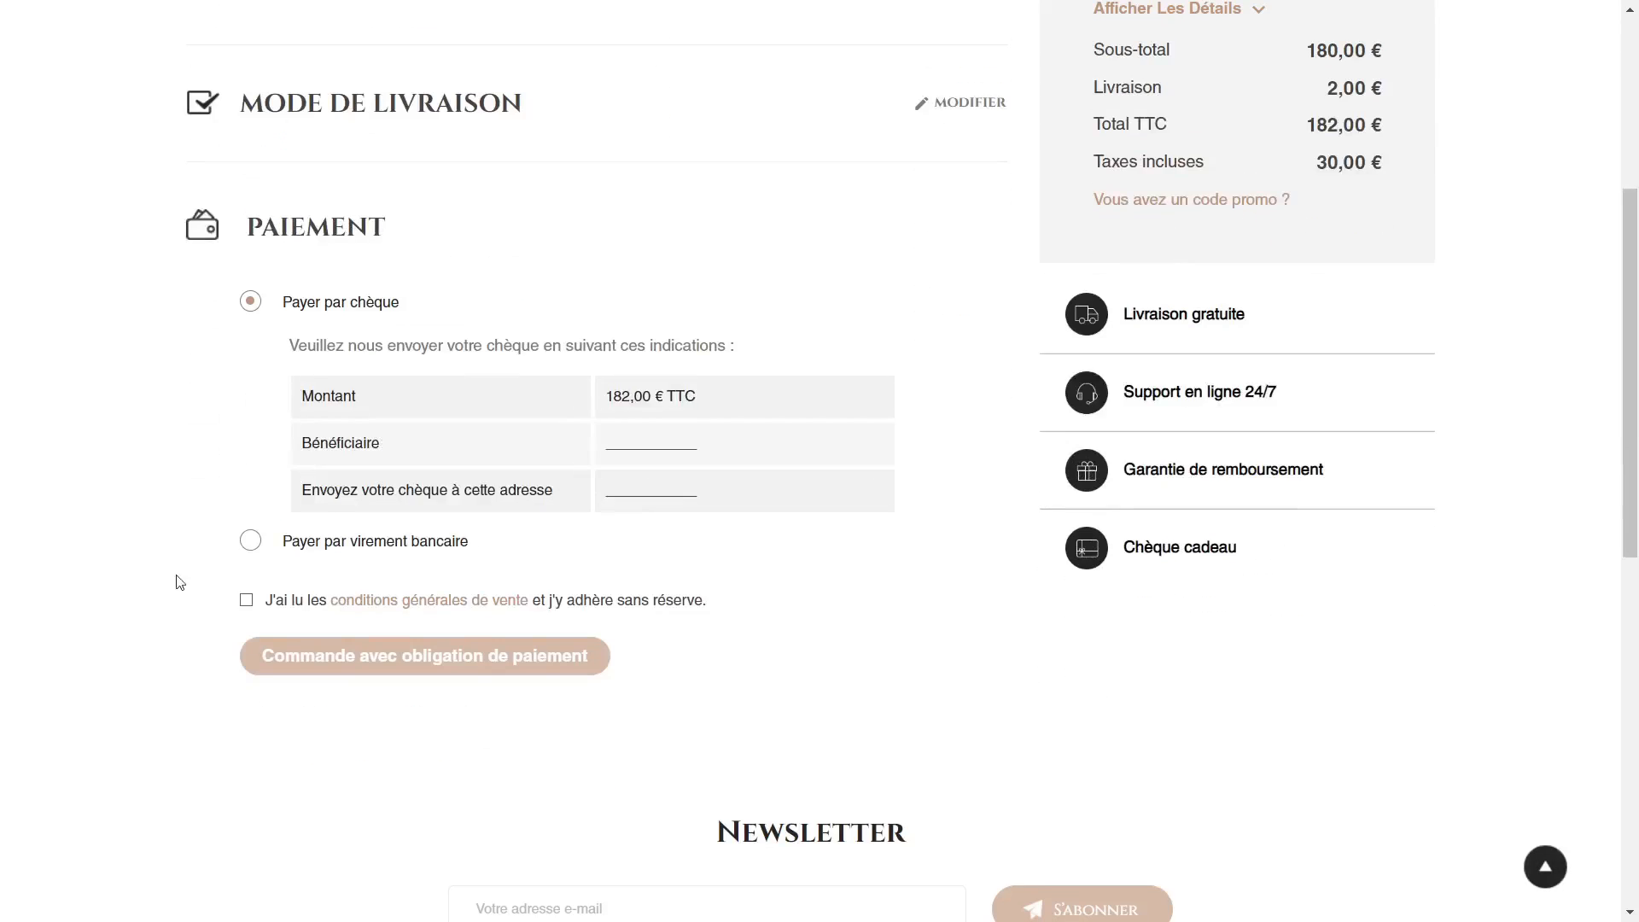
{"action": "left_click", "coordinate": [246, 601]}
{"action": "left_click", "coordinate": [355, 602]}
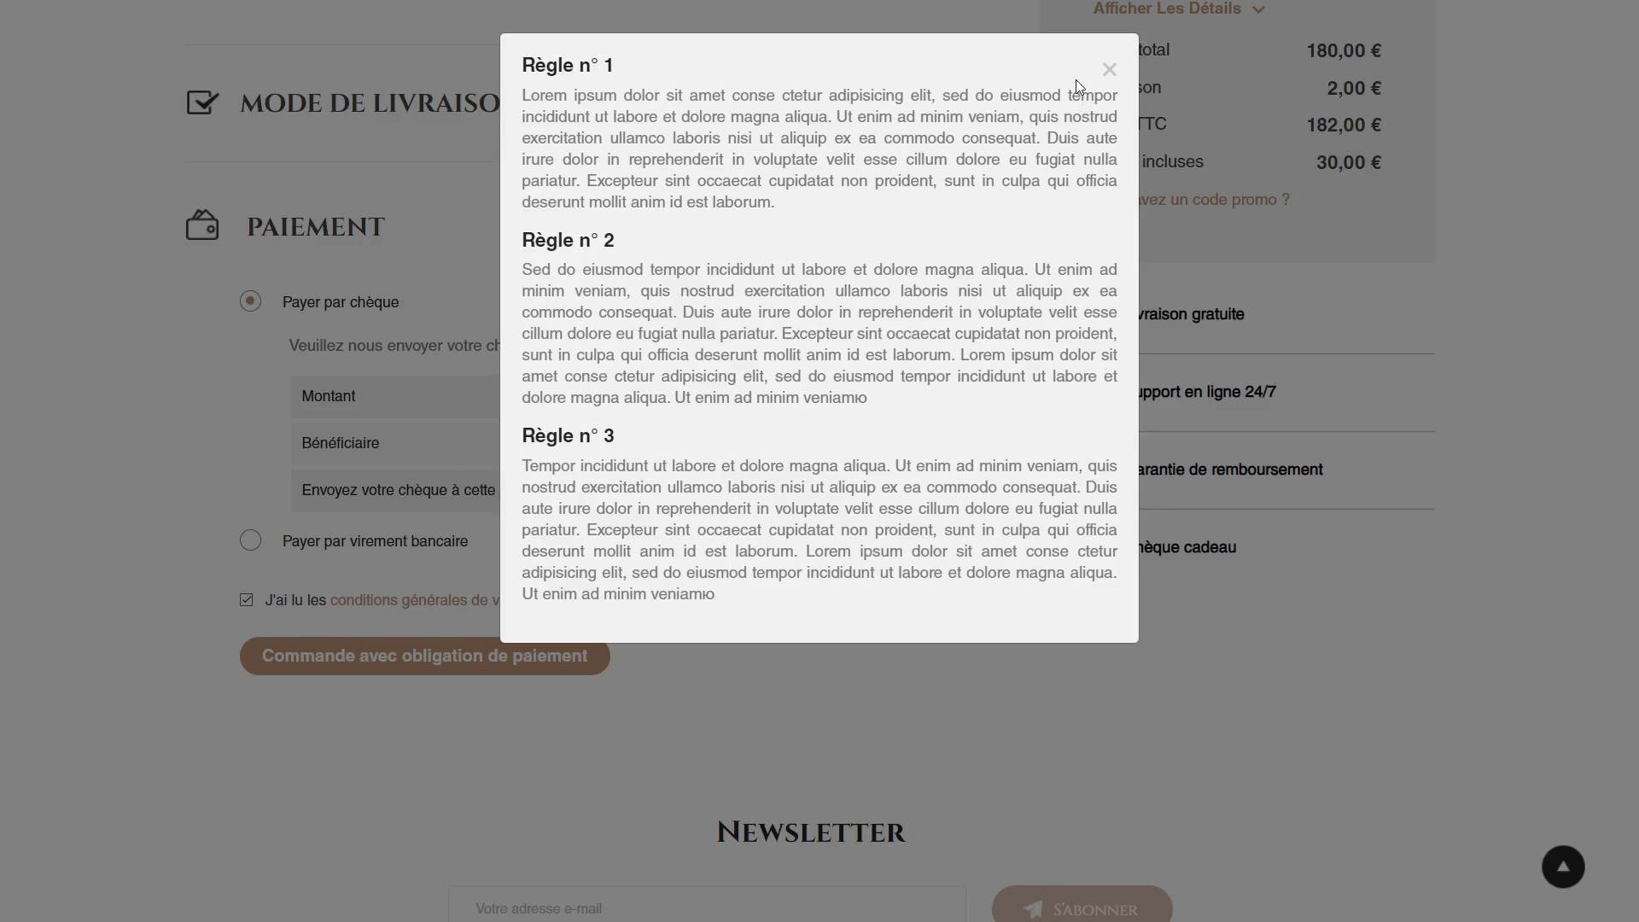
{"action": "left_click", "coordinate": [1109, 69]}
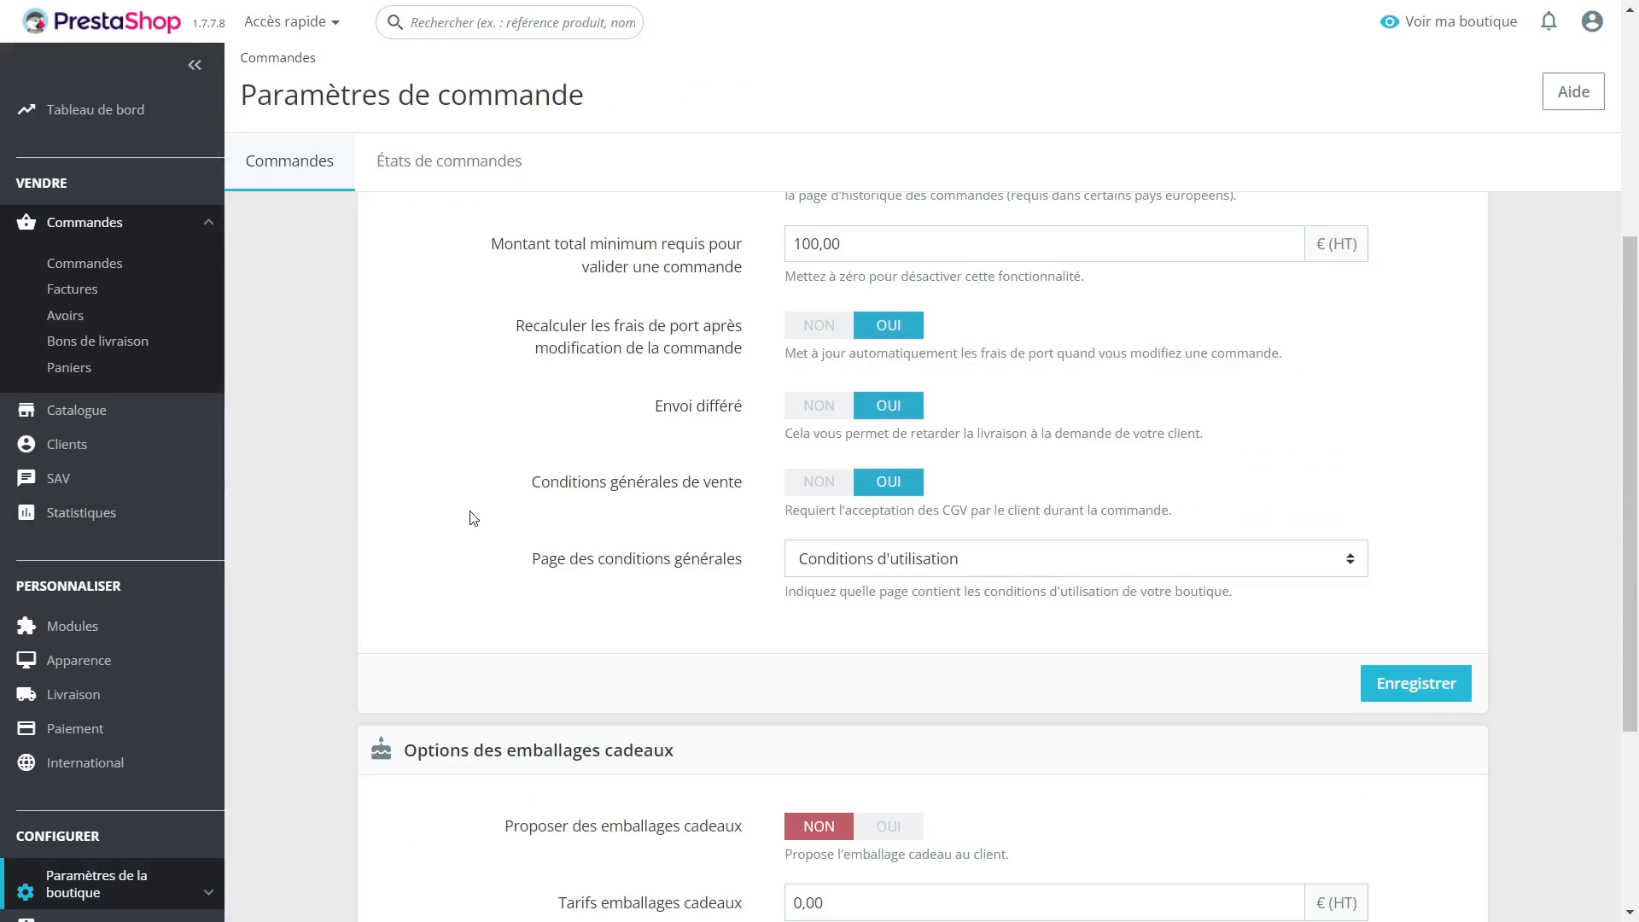
Step: In the gift wrapping options, set "Proposer des emballages cadeaux" to OUI with a price of 2,00 € (HT), then save
{"action": "scroll", "coordinate": [472, 519], "scroll_direction": "down", "scroll_amount": 4}
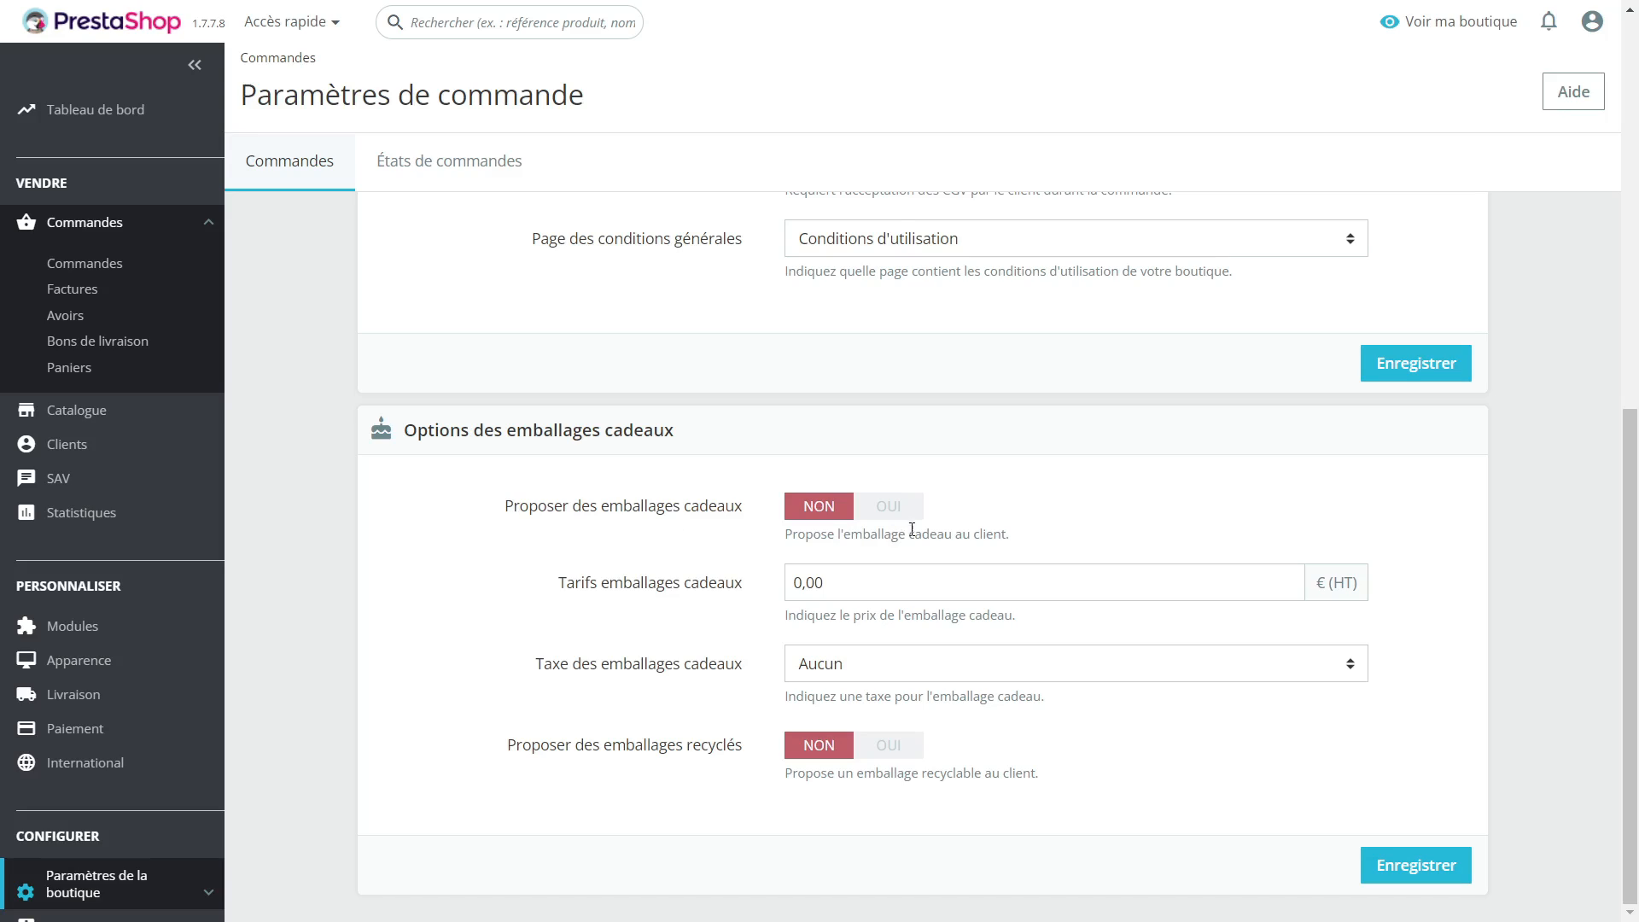
{"action": "left_click", "coordinate": [891, 511]}
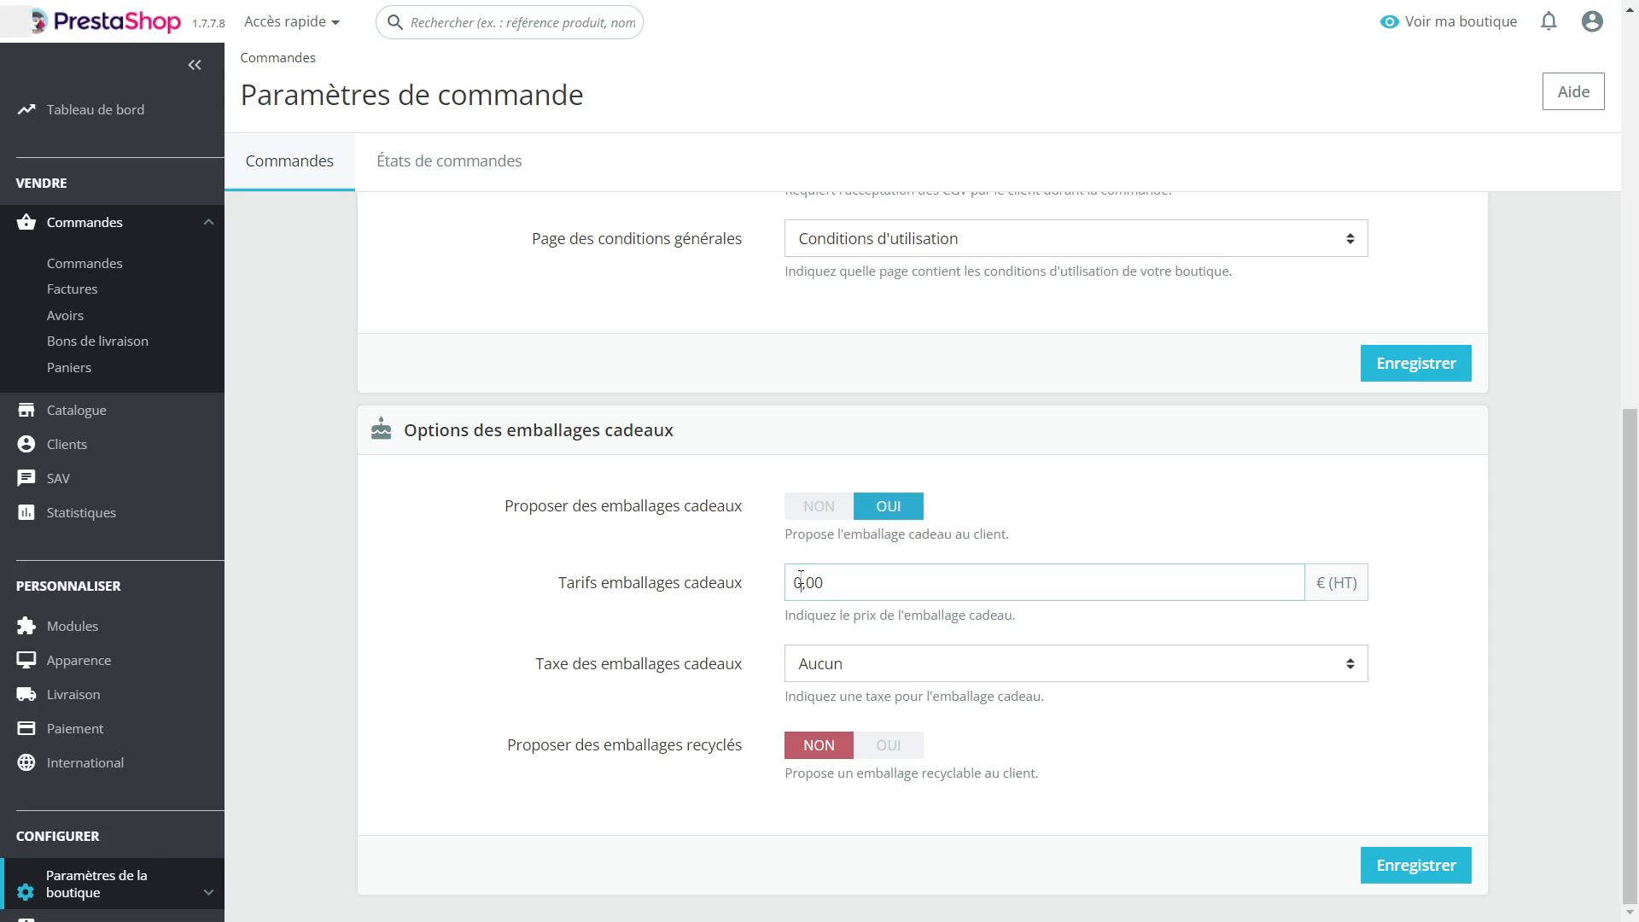
{"action": "left_click_drag", "start_coordinate": [793, 582], "coordinate": [801, 582]}
{"action": "type", "text": "2"}
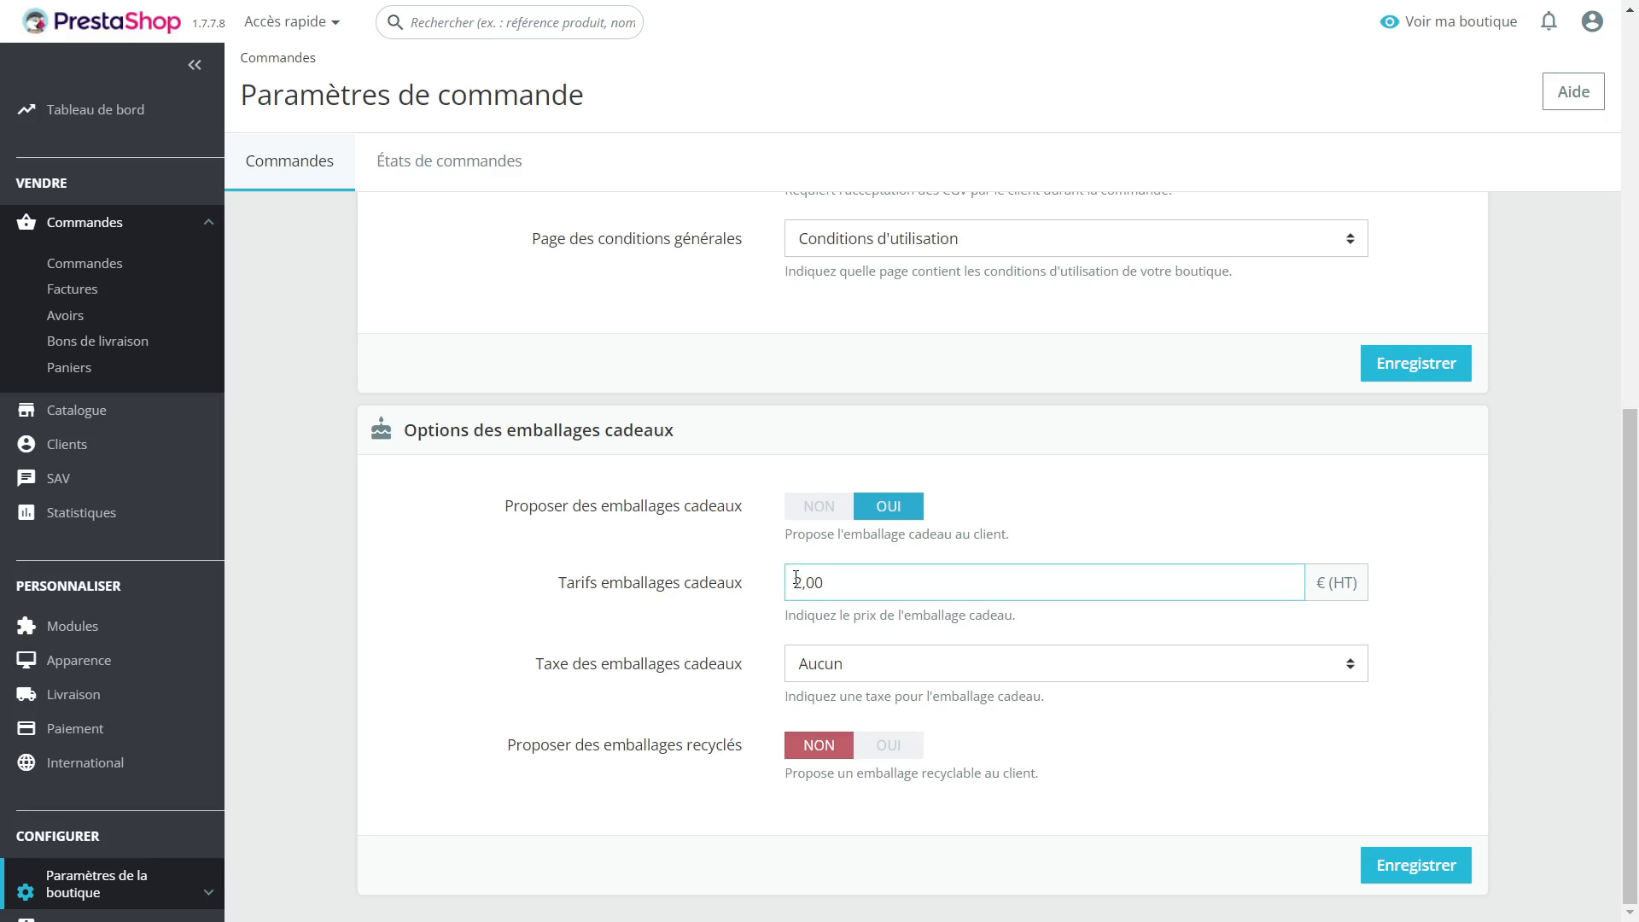
{"action": "left_click", "coordinate": [929, 664]}
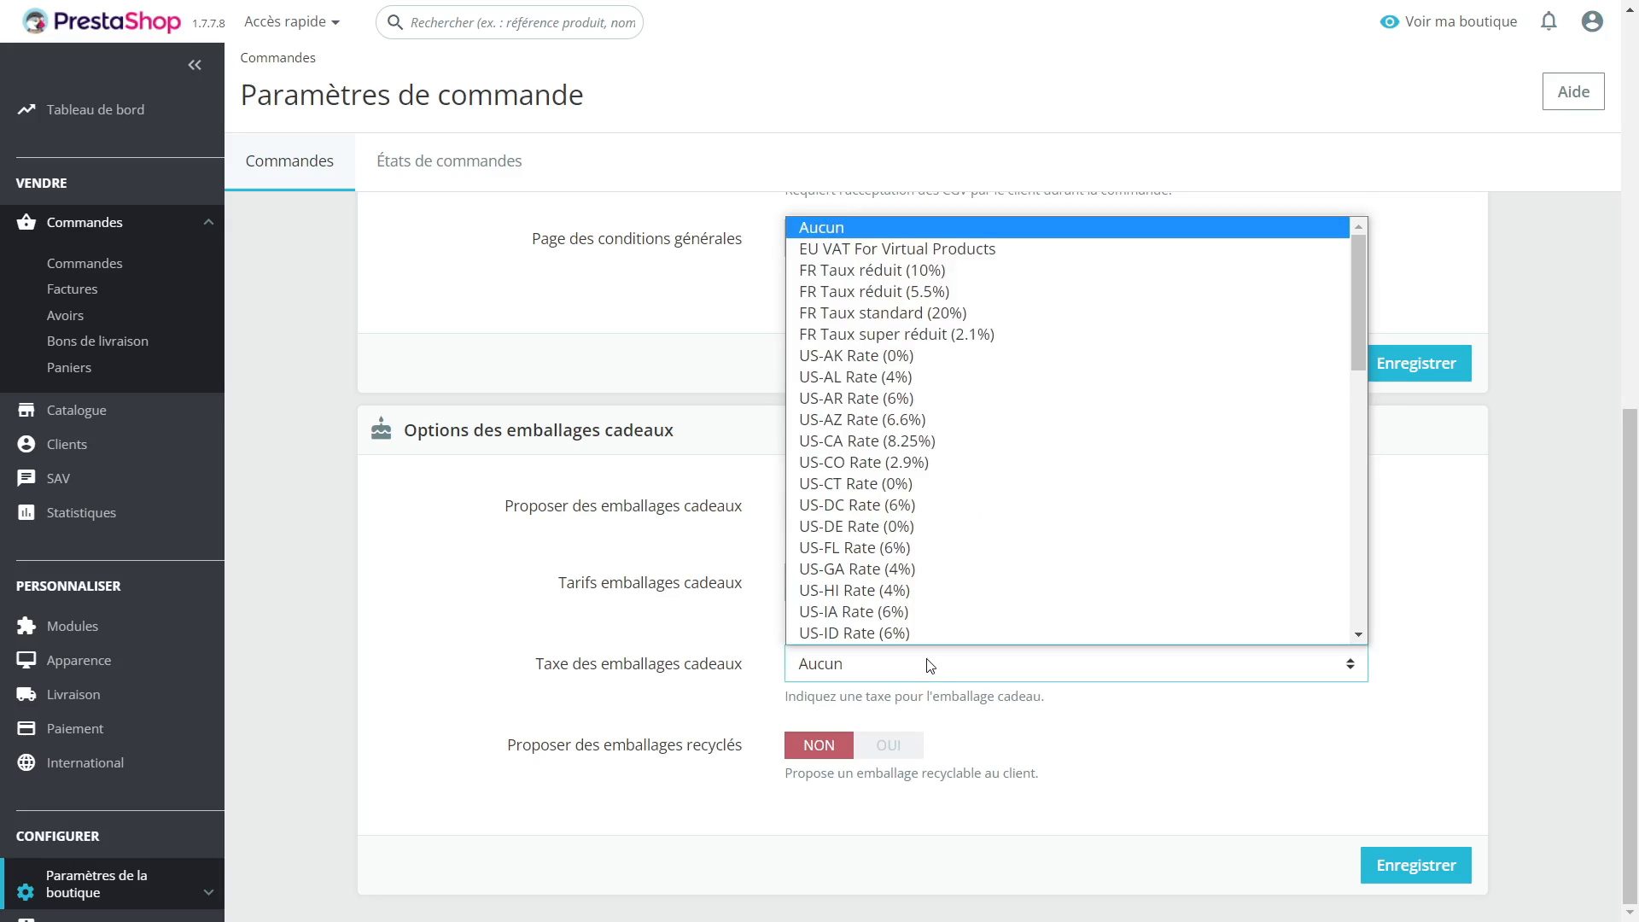
{"action": "left_click", "coordinate": [409, 562]}
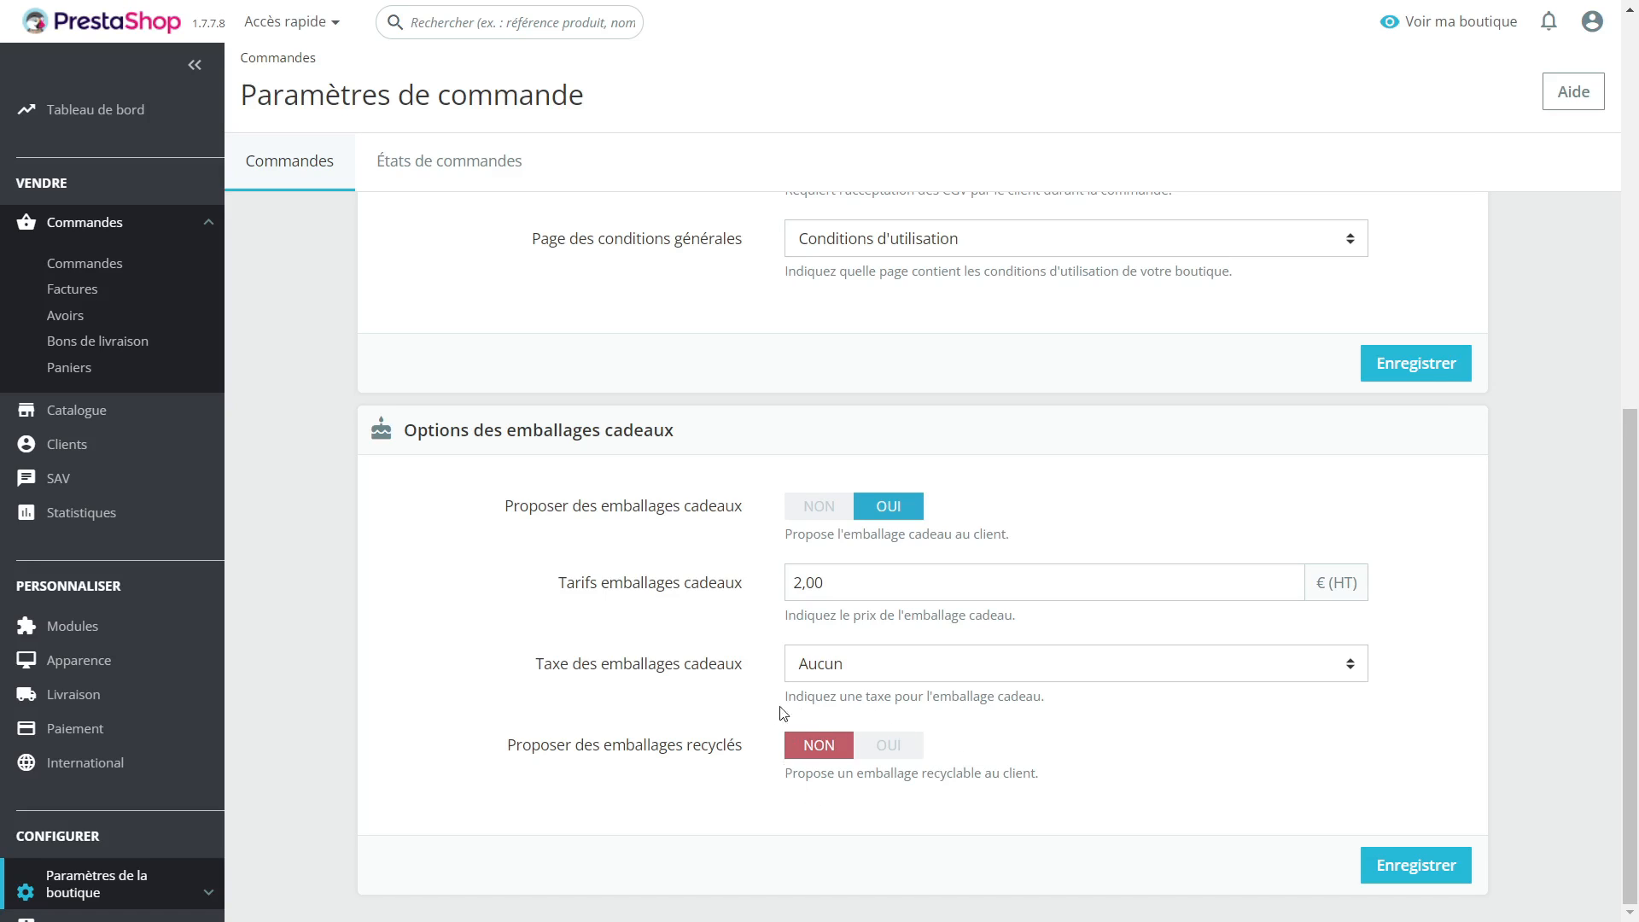
{"action": "left_click", "coordinate": [1424, 879]}
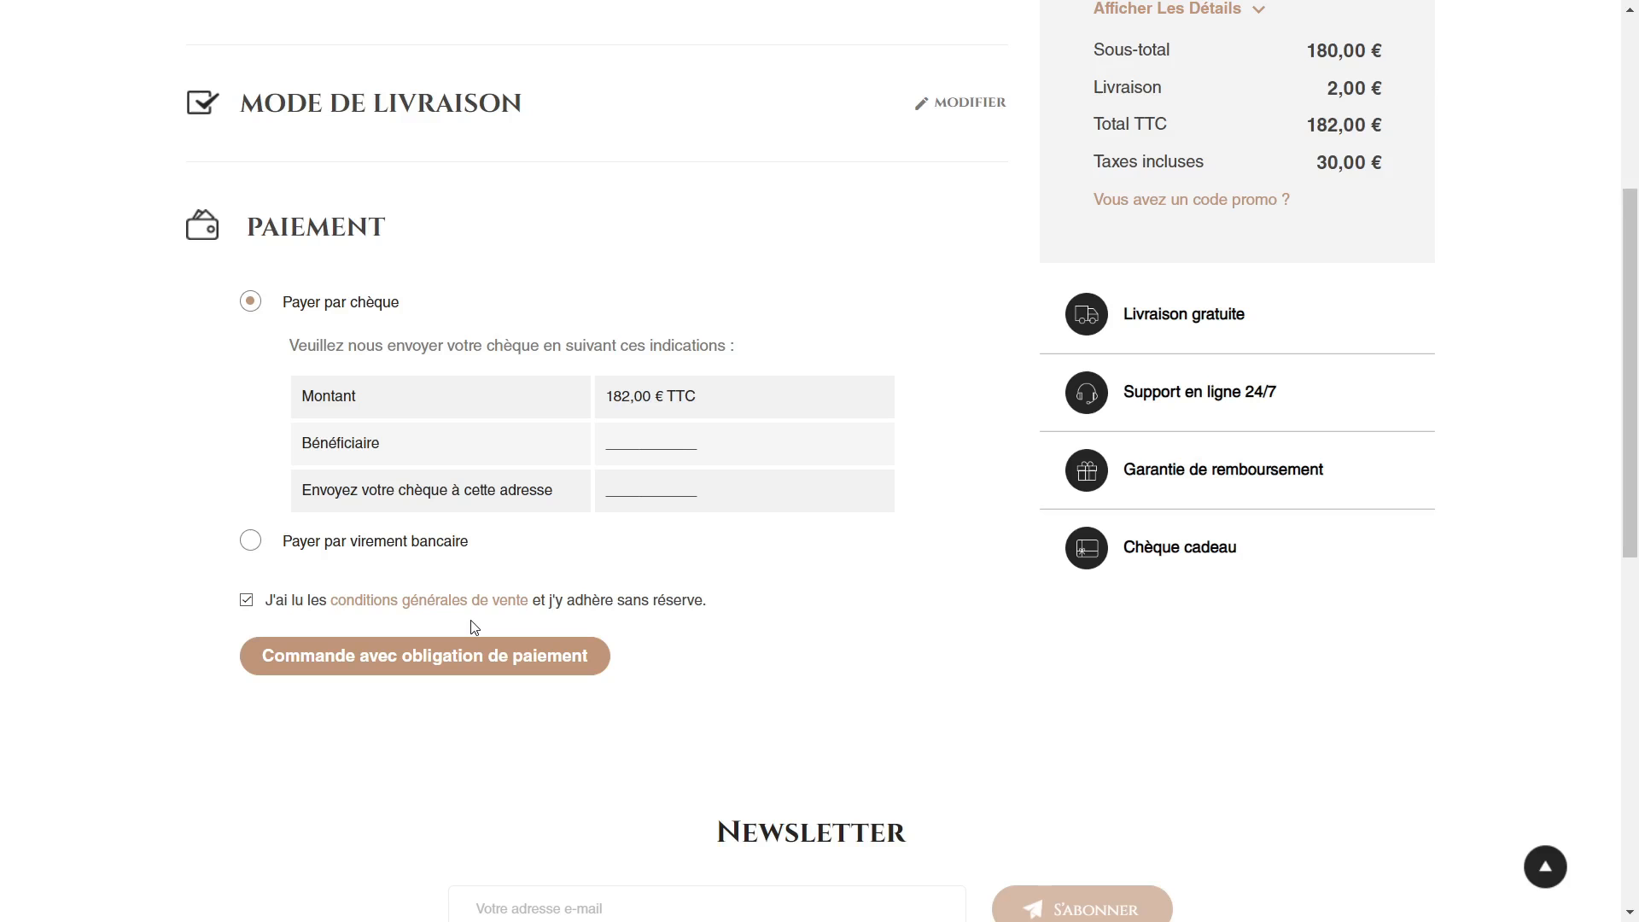
Step: In the storefront checkout, reopen the delivery method stage, request gift wrapping for the order and go to the gift message field
{"action": "scroll", "coordinate": [554, 596], "scroll_direction": "up", "scroll_amount": 4}
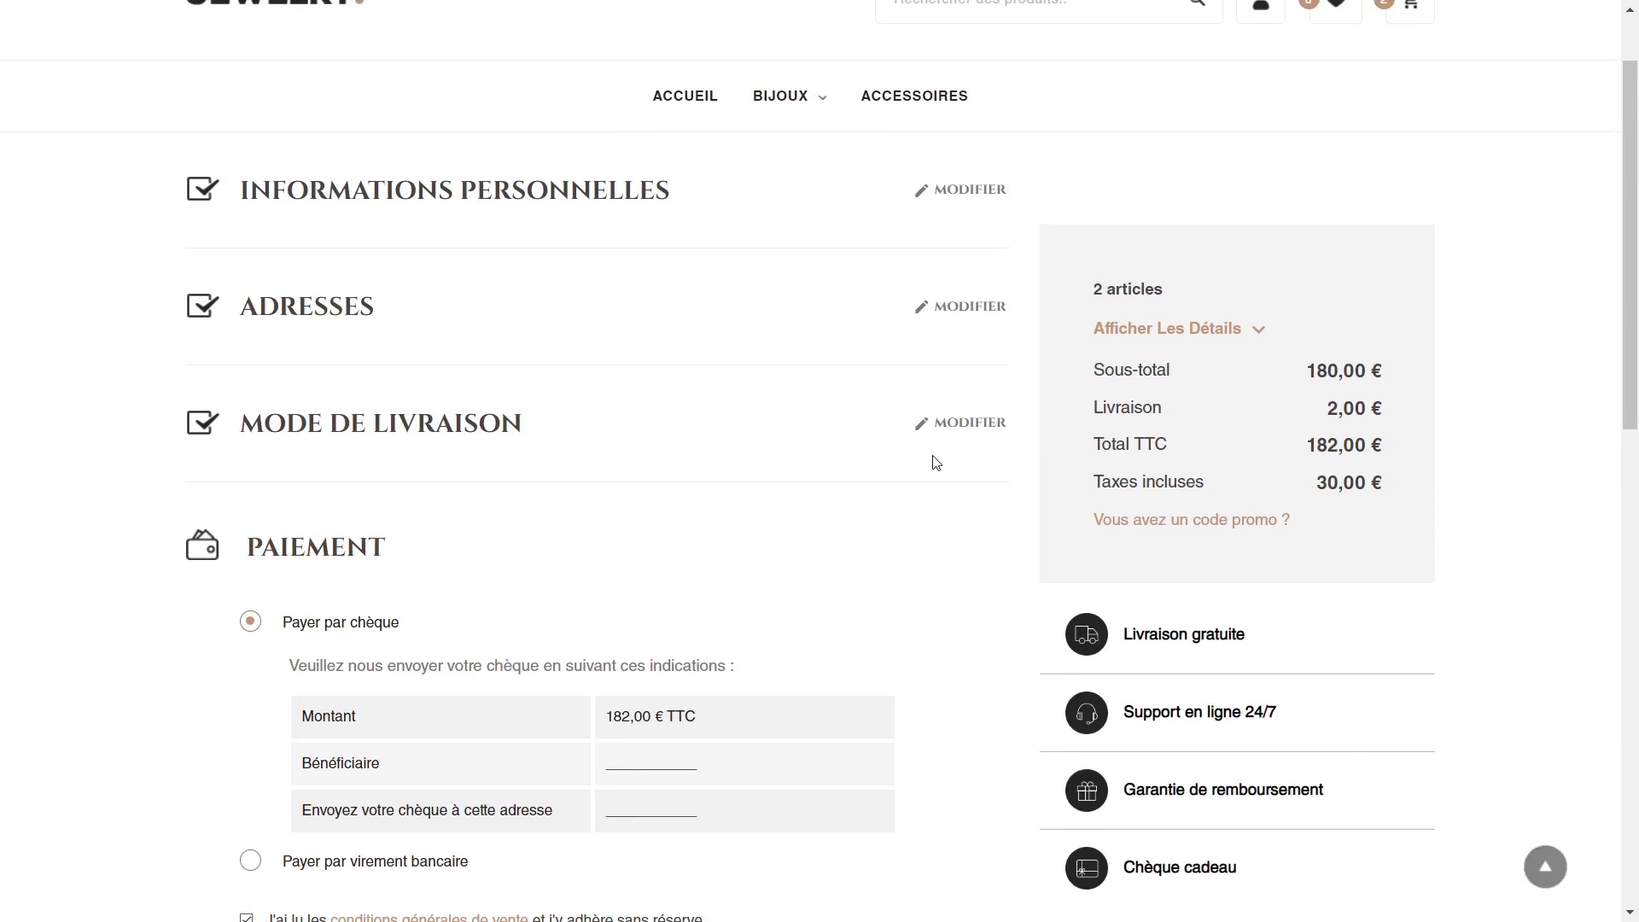
{"action": "left_click", "coordinate": [991, 441]}
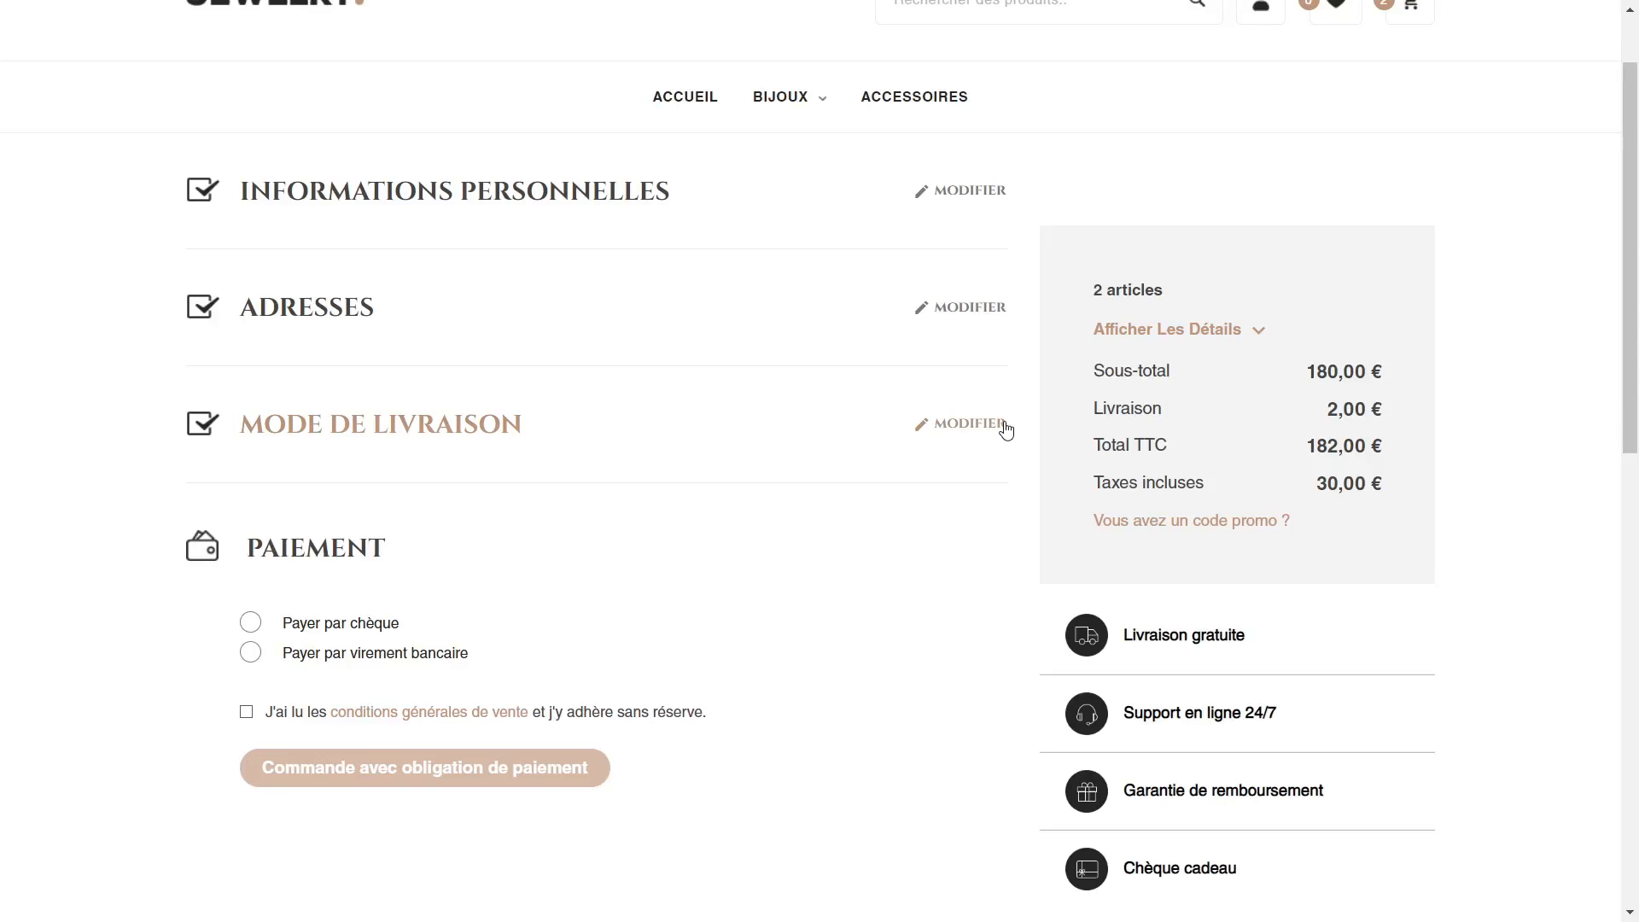
{"action": "left_click", "coordinate": [958, 433]}
{"action": "scroll", "coordinate": [794, 435], "scroll_direction": "down", "scroll_amount": 3}
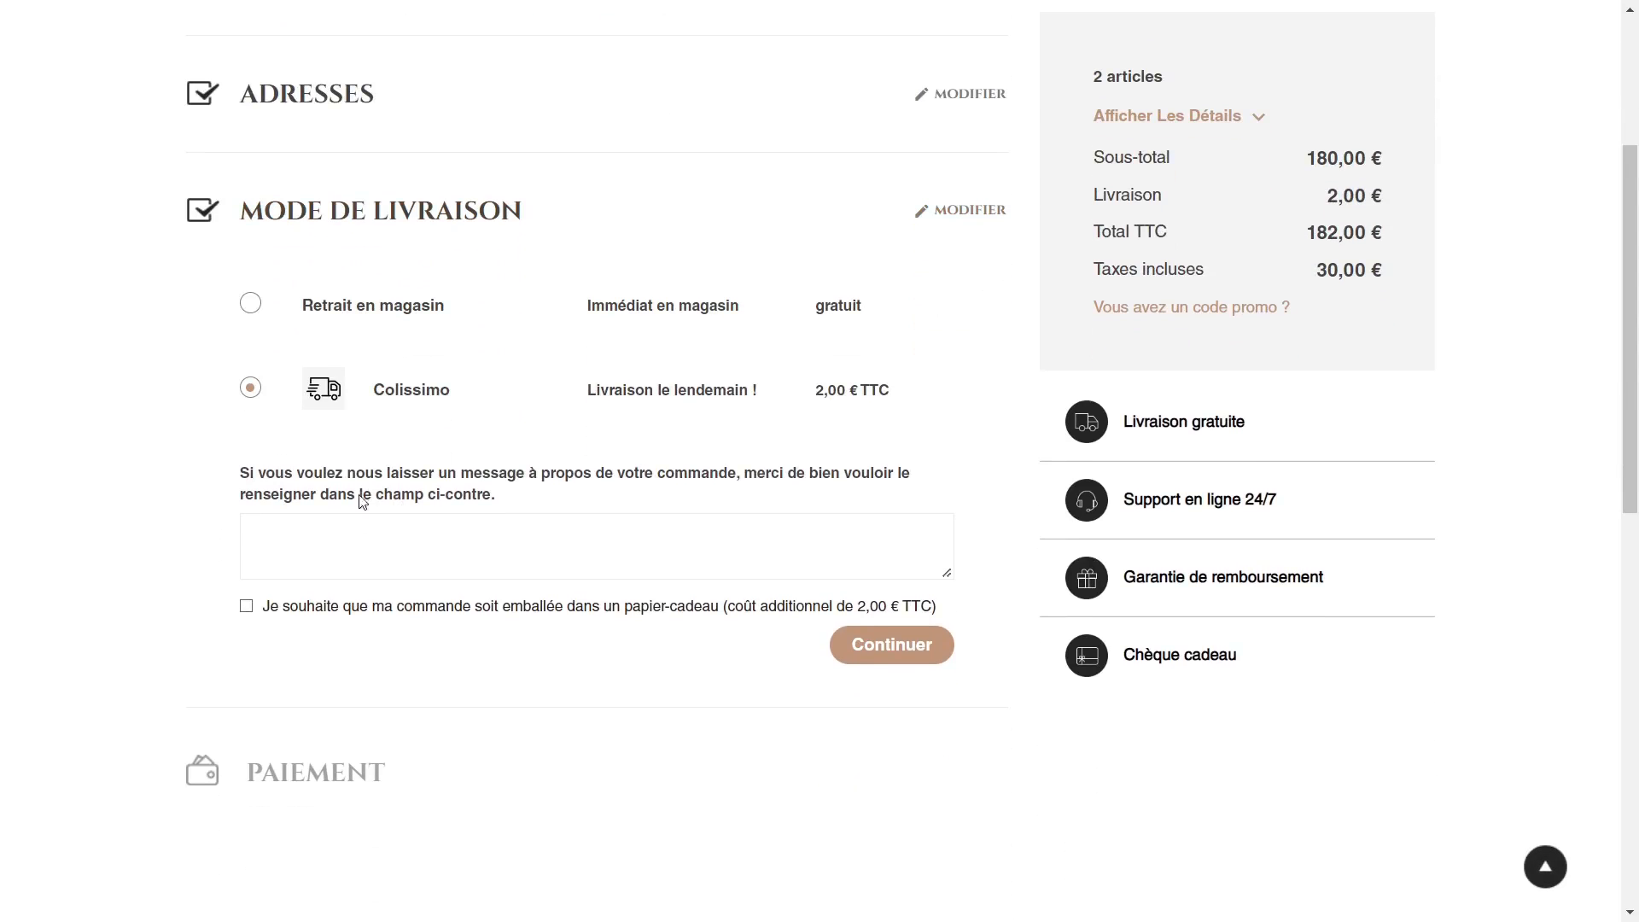
{"action": "left_click", "coordinate": [246, 608]}
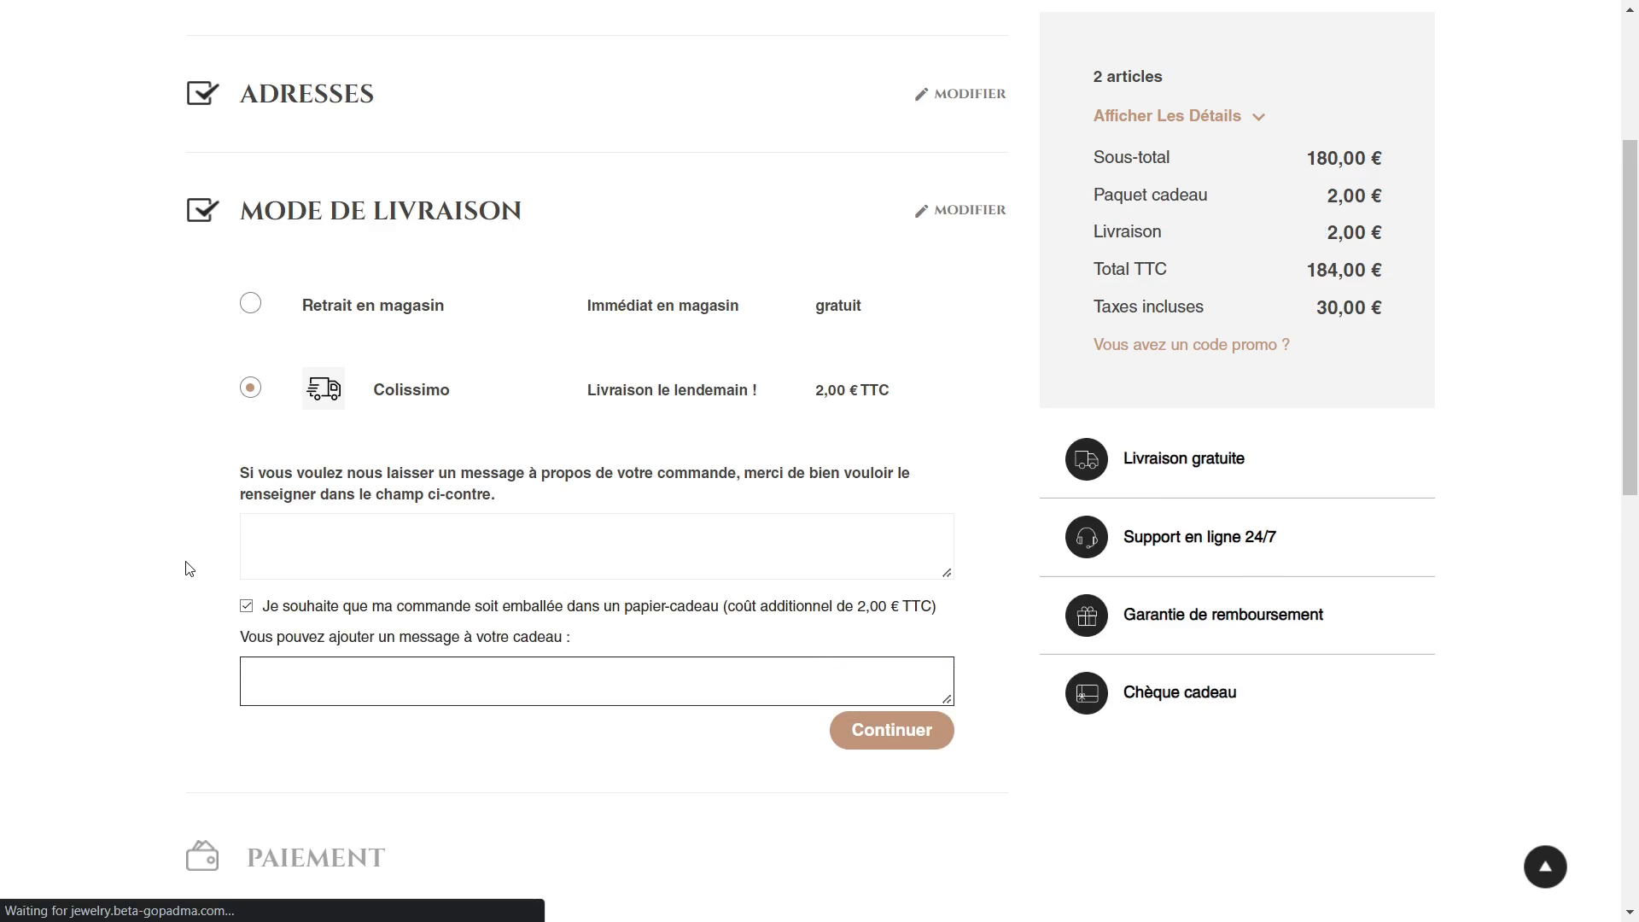
{"action": "scroll", "coordinate": [190, 570], "scroll_direction": "down", "scroll_amount": 2}
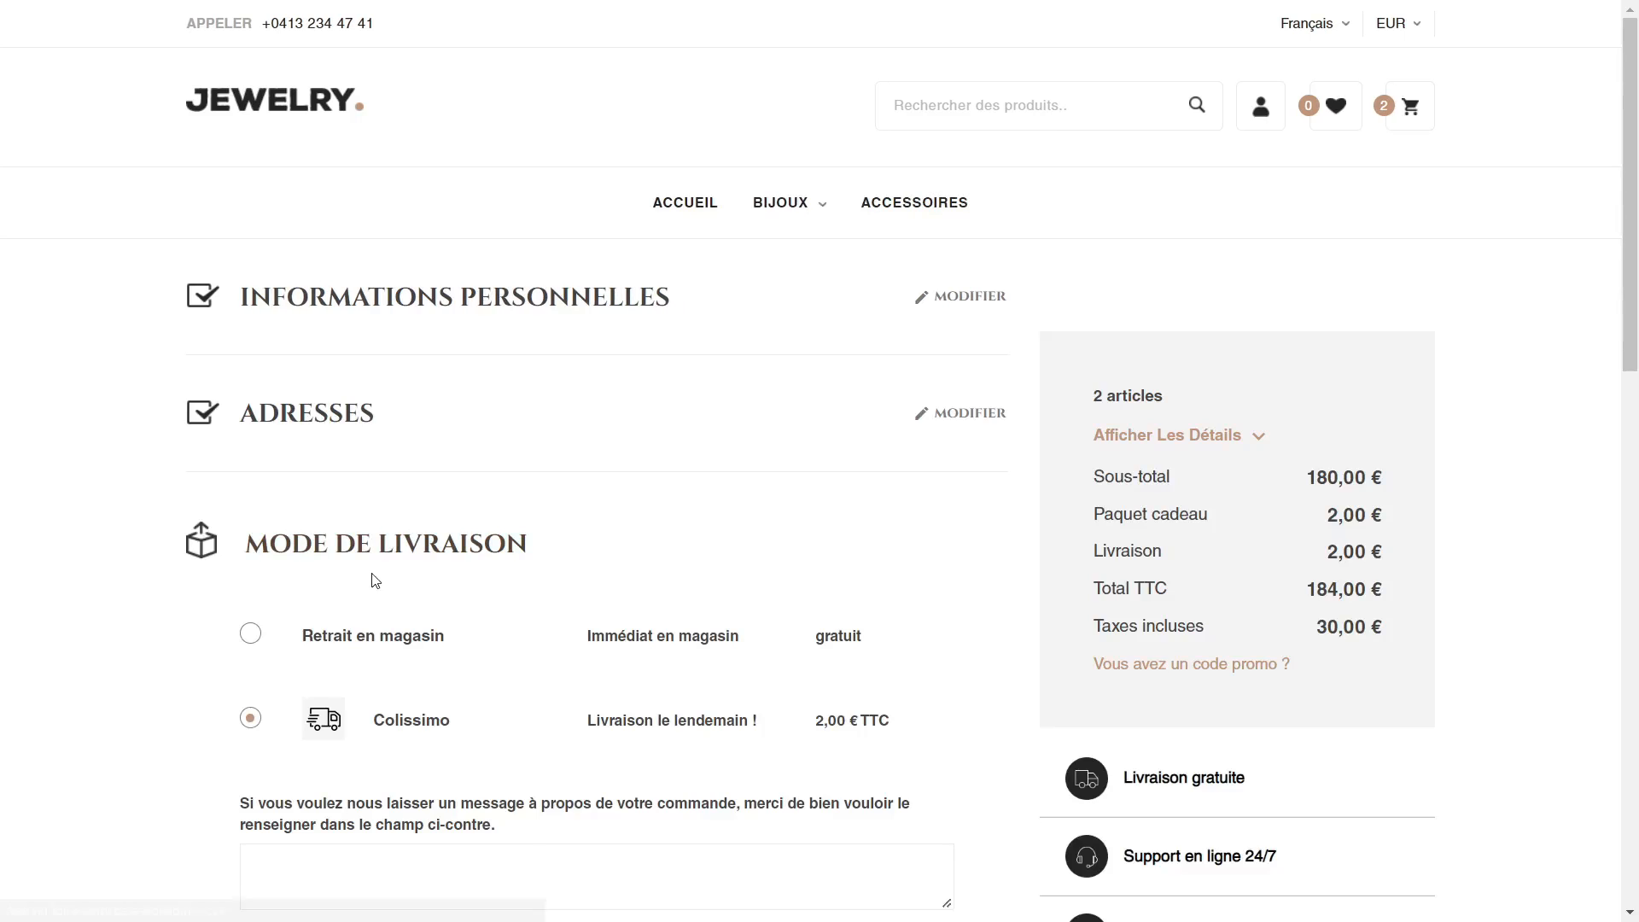
{"action": "scroll", "coordinate": [371, 583], "scroll_direction": "down", "scroll_amount": 2}
{"action": "scroll", "coordinate": [336, 560], "scroll_direction": "down", "scroll_amount": 2}
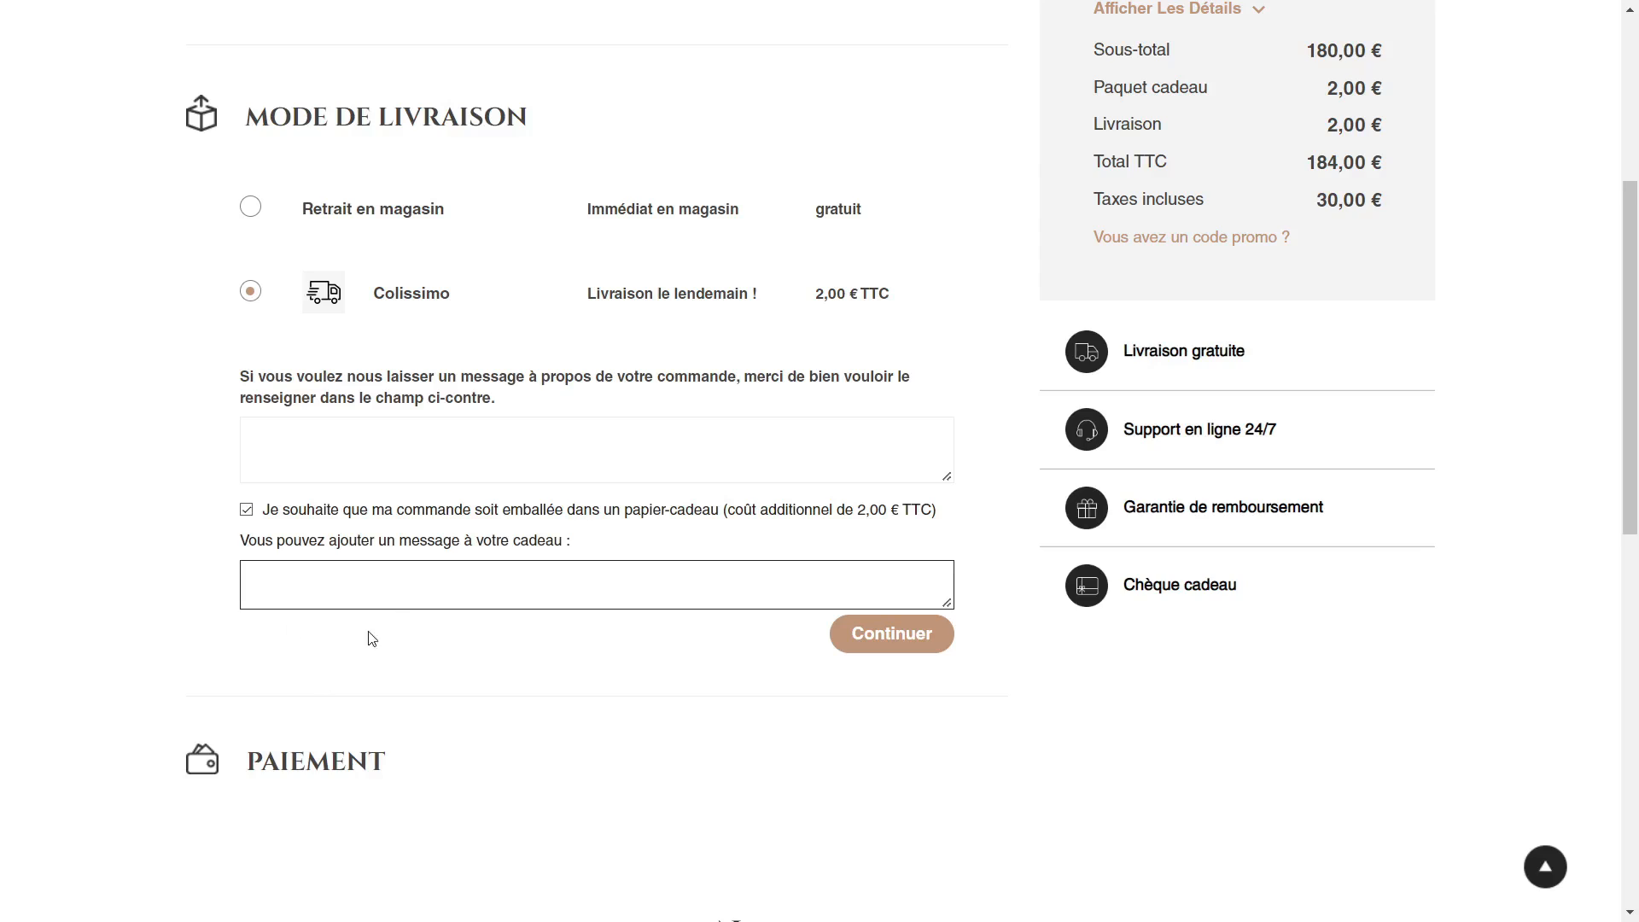
{"action": "left_click", "coordinate": [381, 587]}
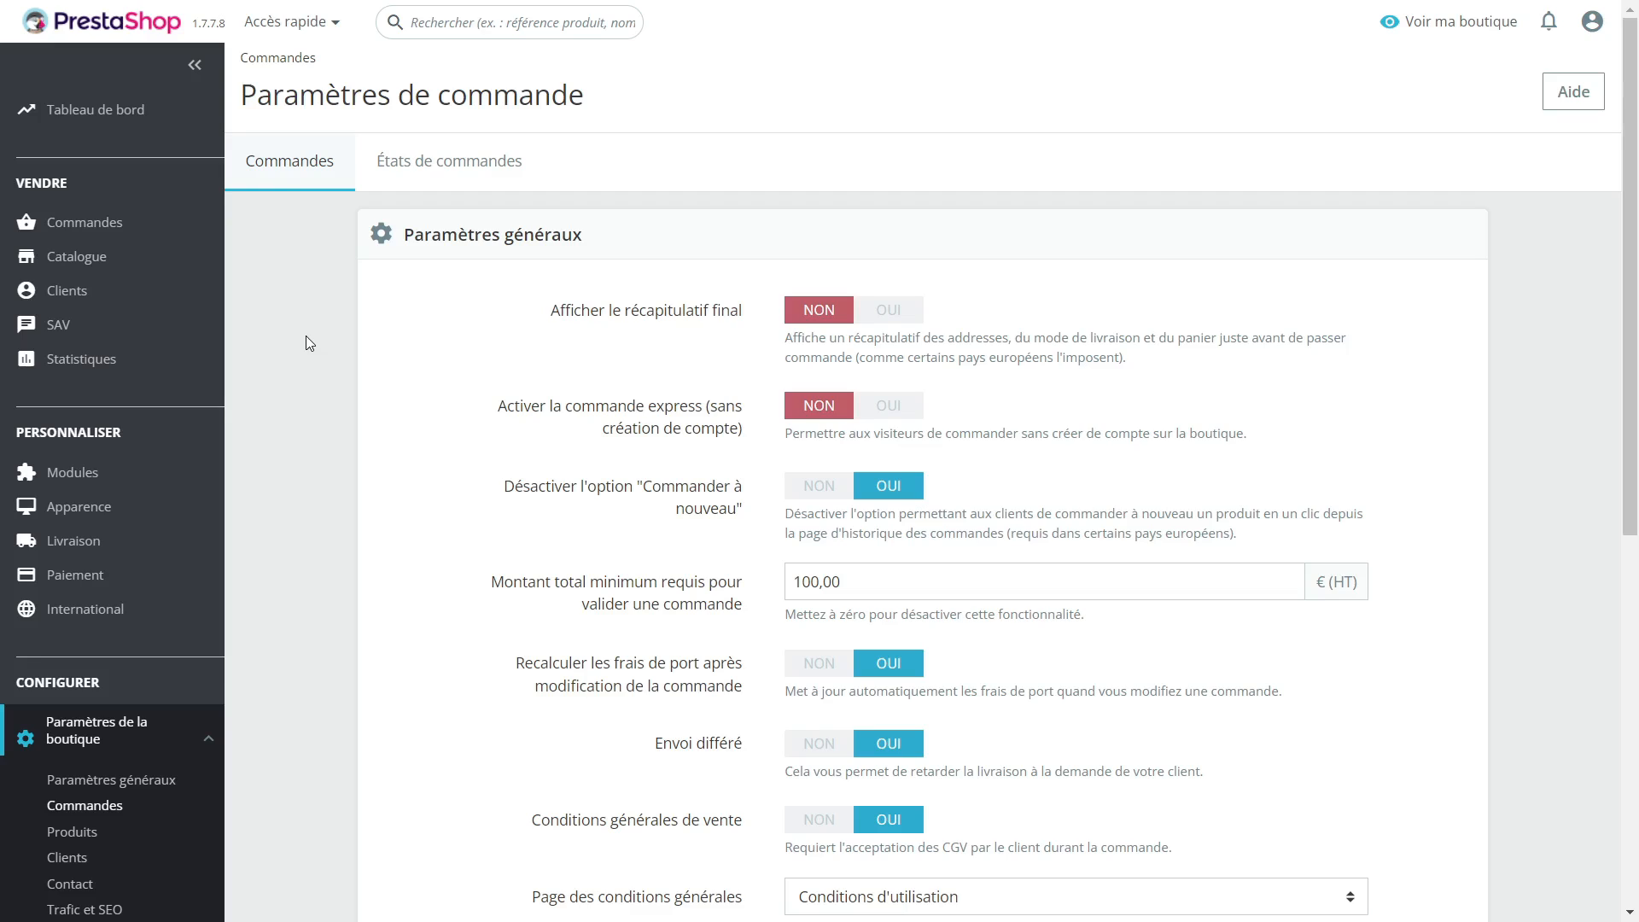
Step: Open the order states of the order settings and examine their e-mail, delivery, invoice and template columns
{"action": "left_click", "coordinate": [469, 165]}
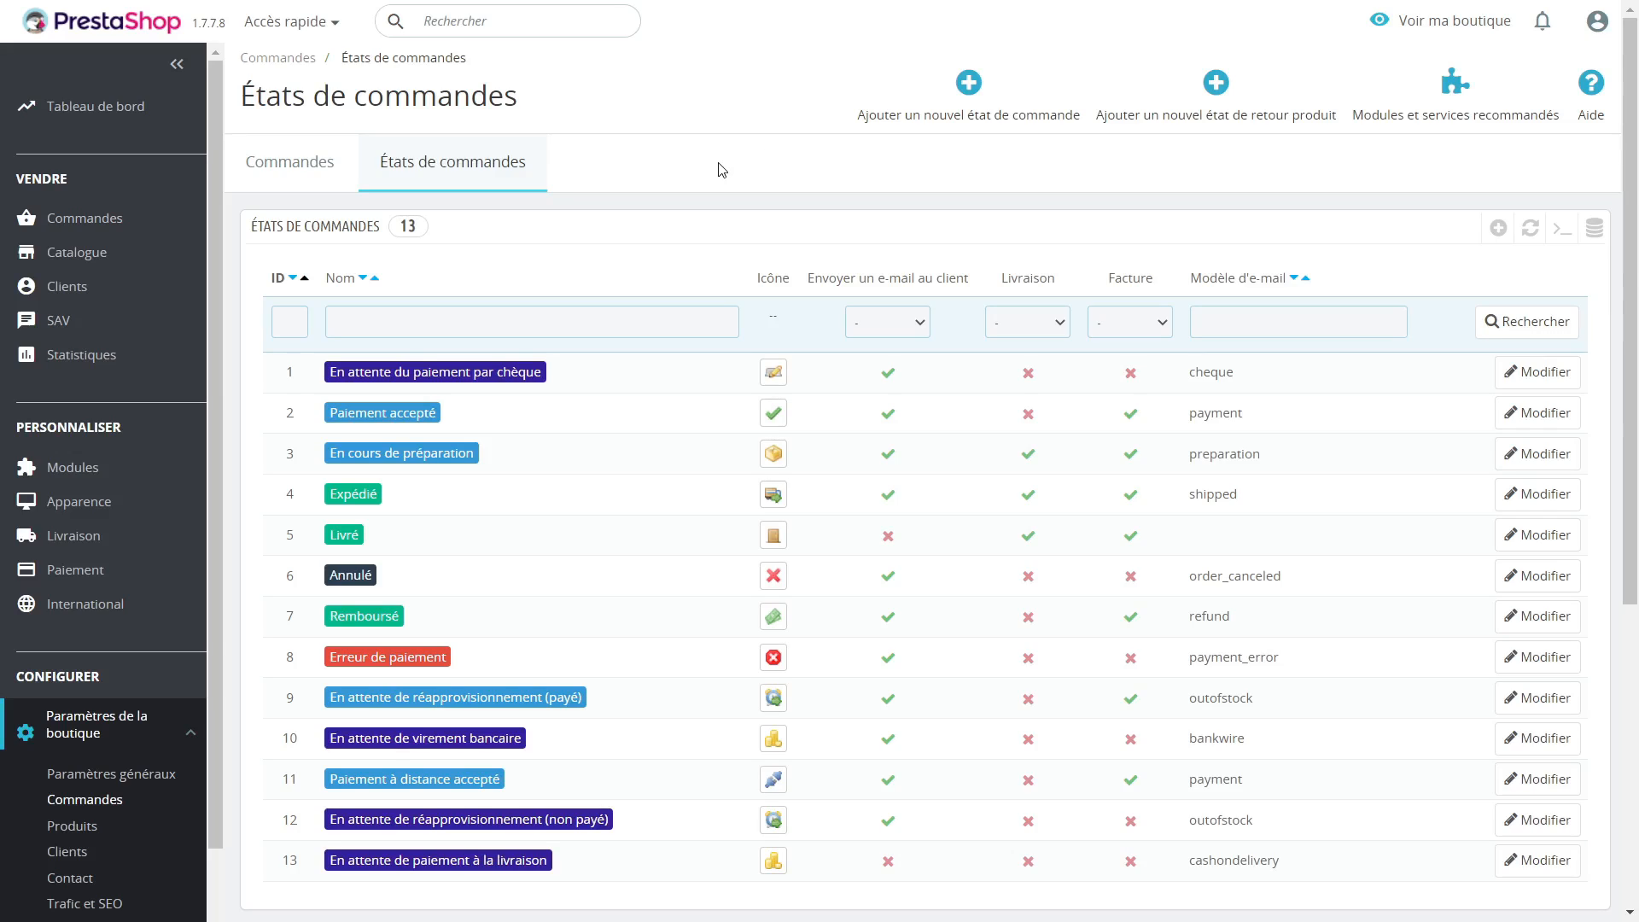
{"action": "scroll", "coordinate": [663, 218], "scroll_direction": "down", "scroll_amount": 1}
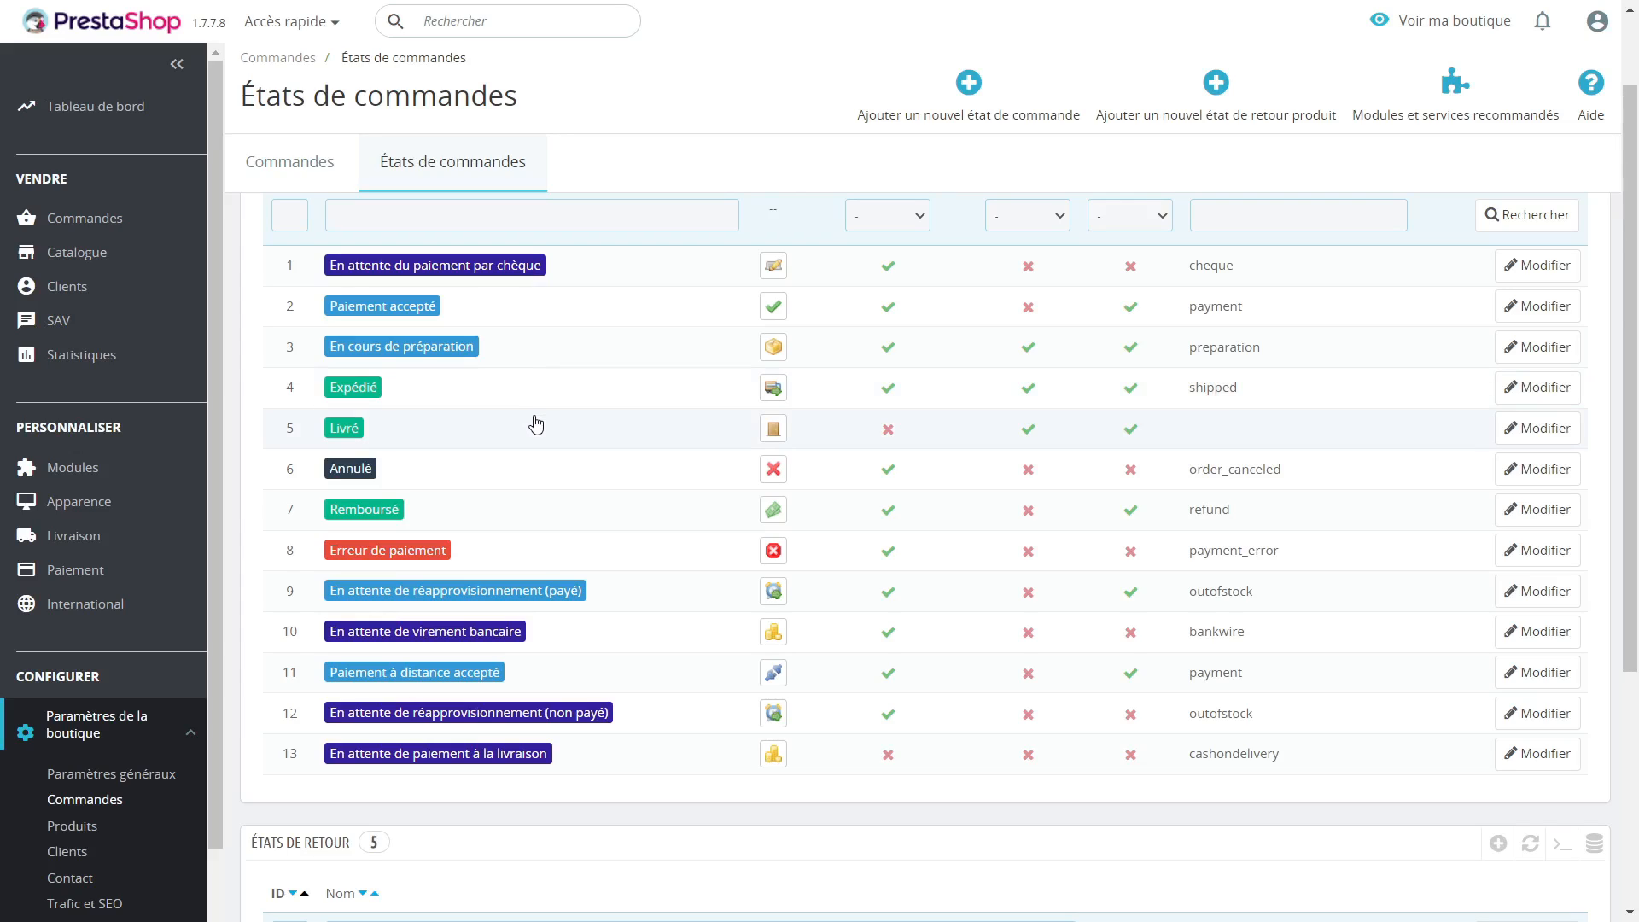
{"action": "scroll", "coordinate": [578, 438], "scroll_direction": "up", "scroll_amount": 1}
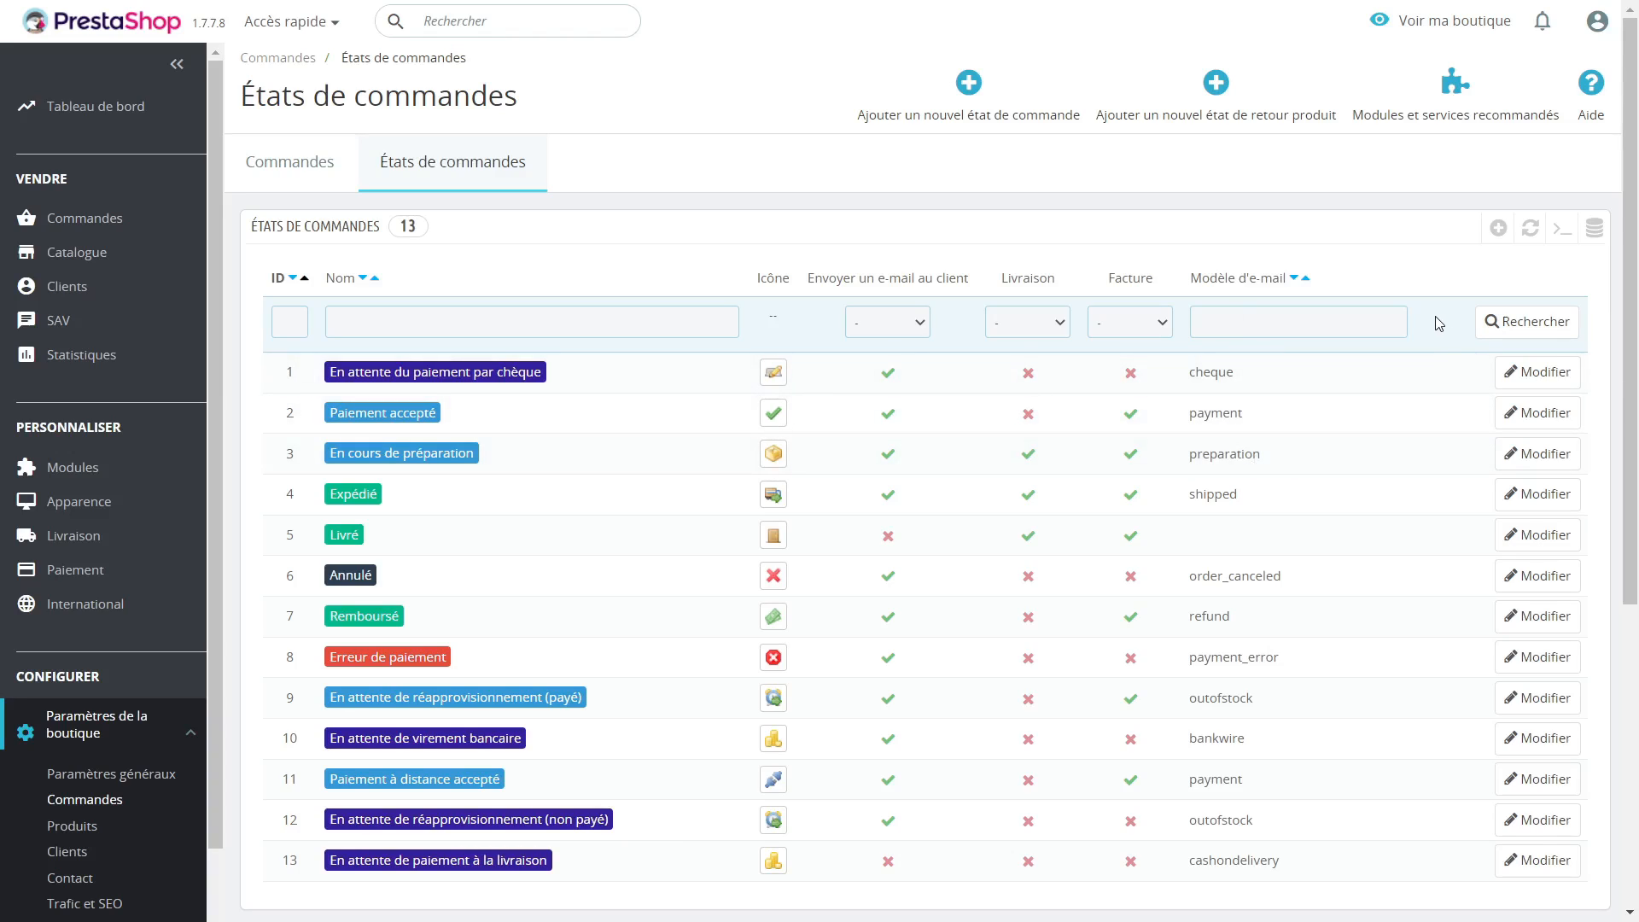
Step: Open the "Paiement accepté" order state for editing and examine its name, icon, colour and options
{"action": "left_click", "coordinate": [1542, 413]}
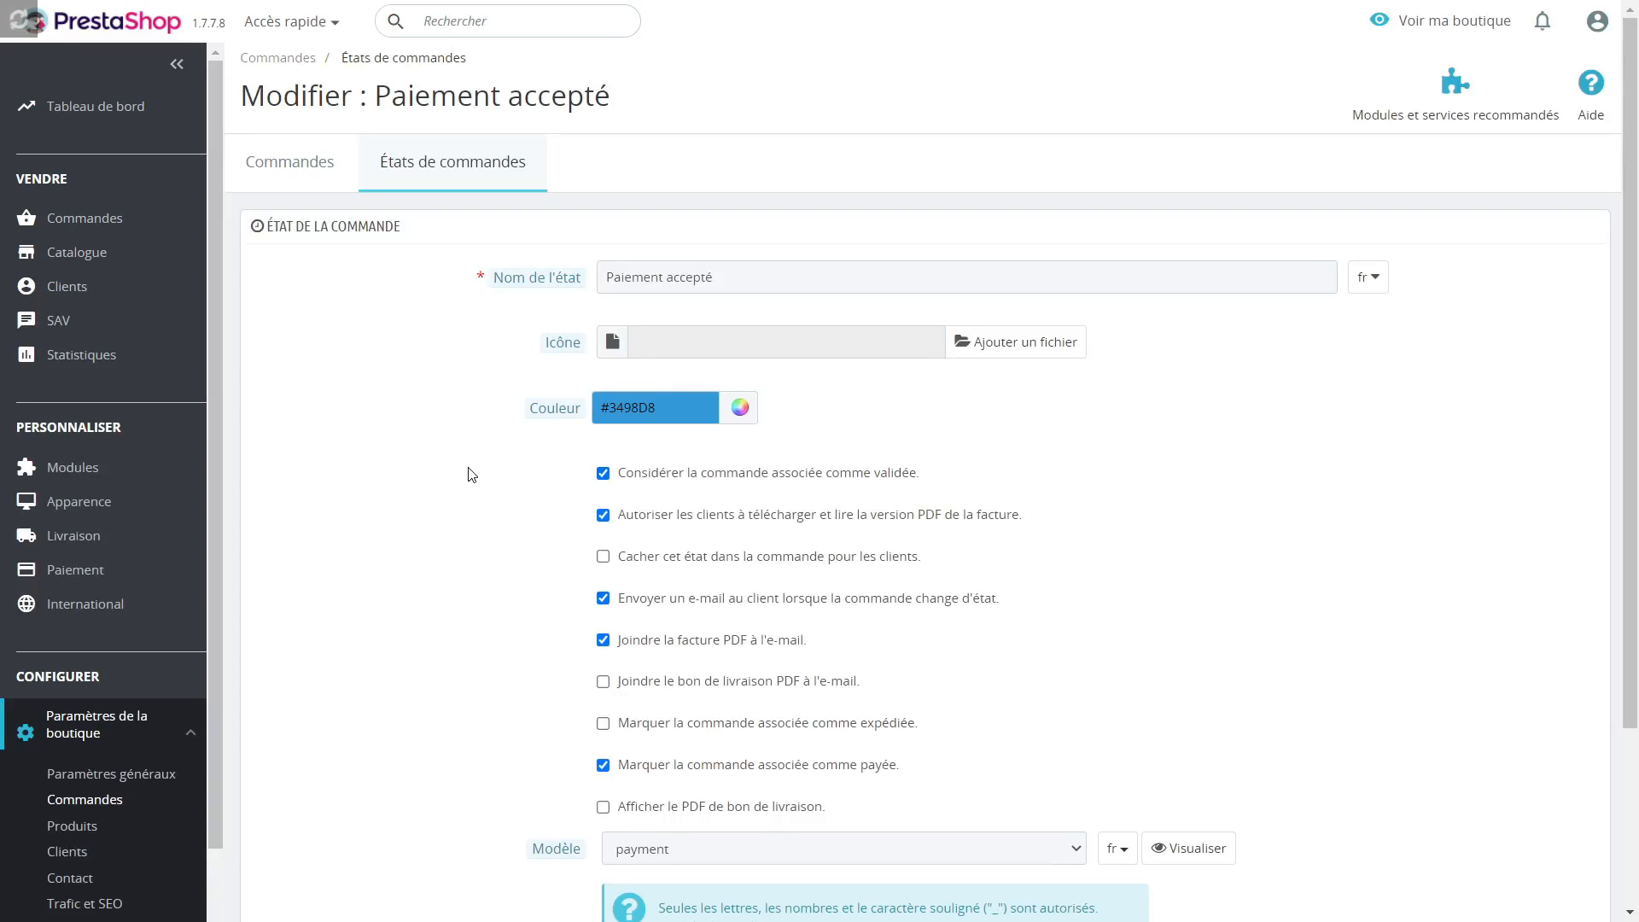
{"action": "scroll", "coordinate": [471, 469], "scroll_direction": "down", "scroll_amount": 2}
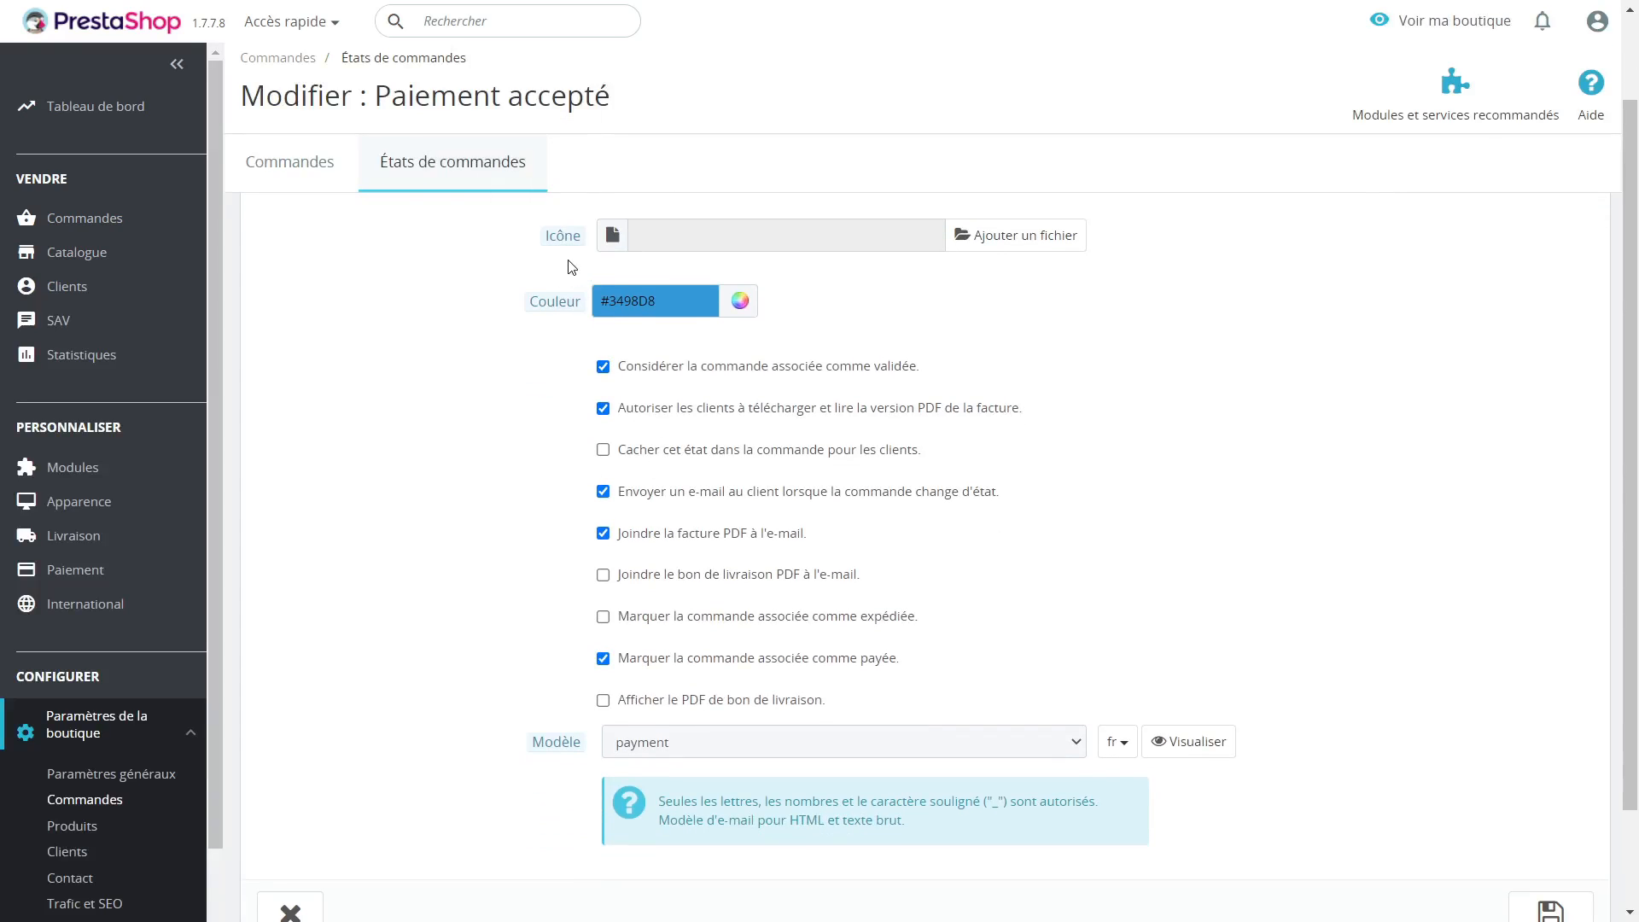
{"action": "scroll", "coordinate": [1073, 355], "scroll_direction": "up", "scroll_amount": 2}
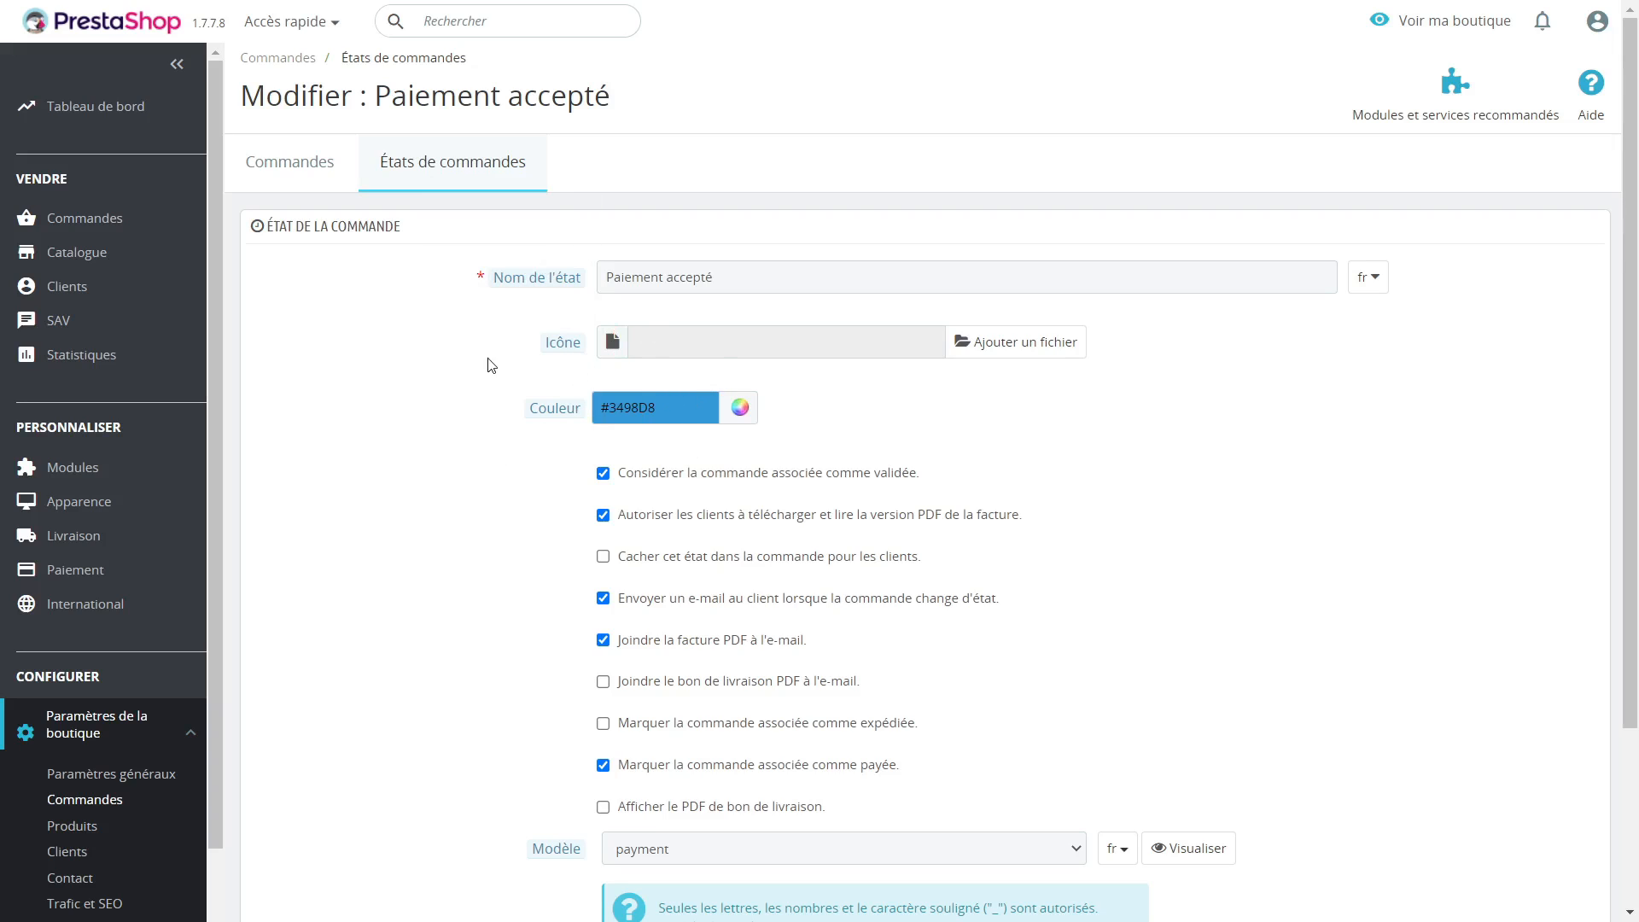
{"action": "scroll", "coordinate": [450, 379], "scroll_direction": "down", "scroll_amount": 1}
{"action": "scroll", "coordinate": [450, 379], "scroll_direction": "down", "scroll_amount": 1}
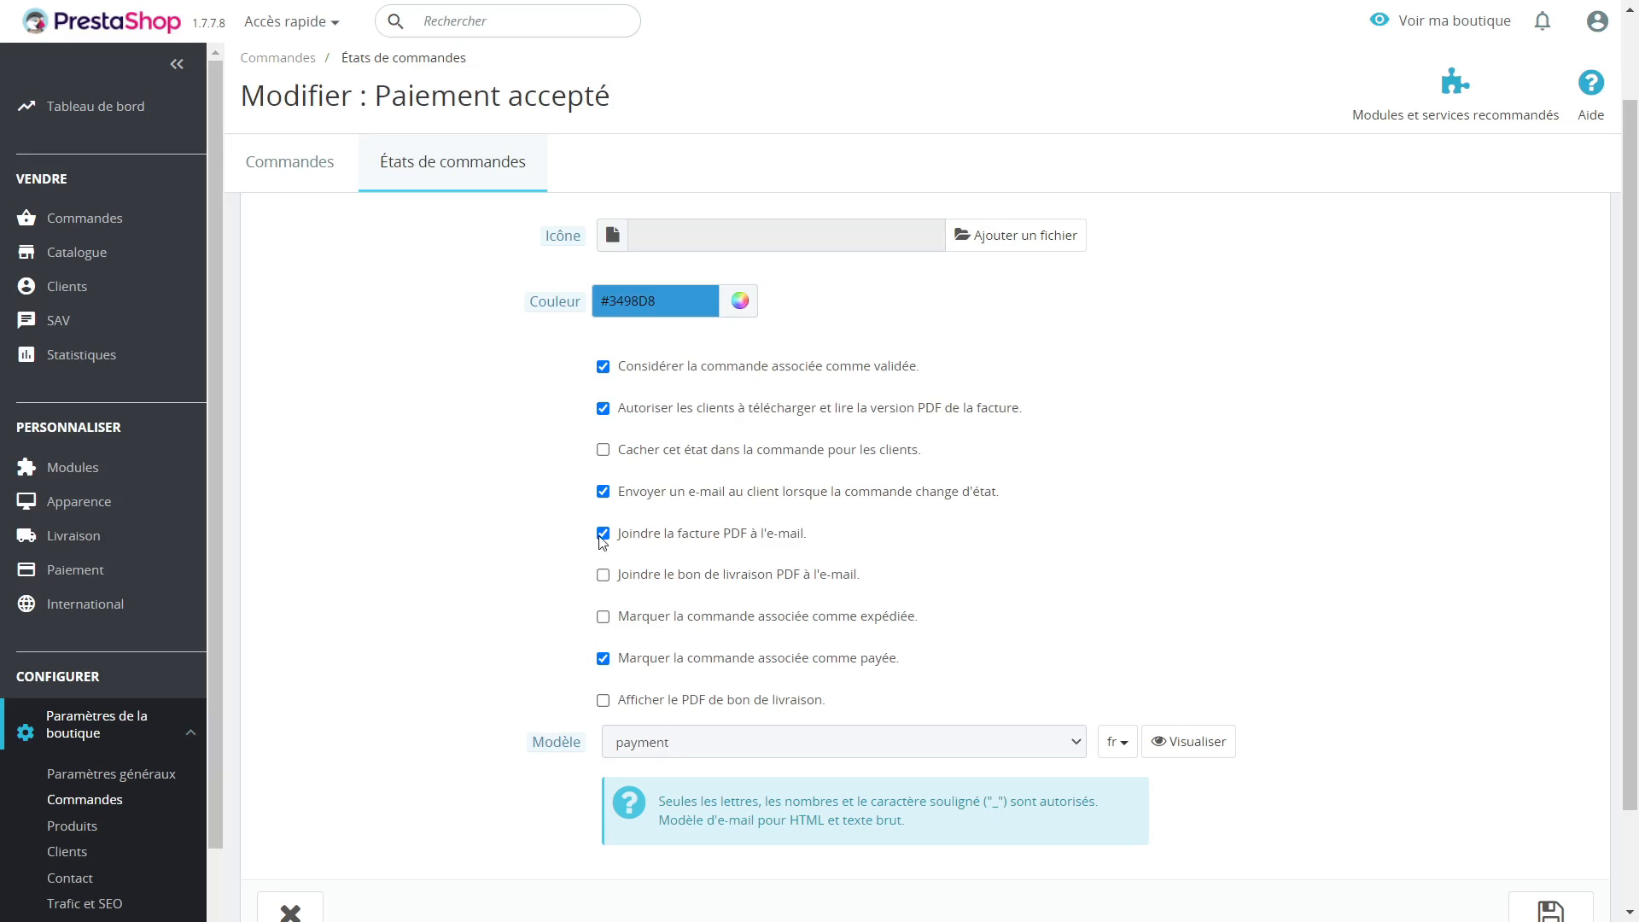
Step: Turn the "Envoyer un e-mail au client lorsque la commande change d'état" option off and on again, and review the remaining options
{"action": "left_click", "coordinate": [605, 493]}
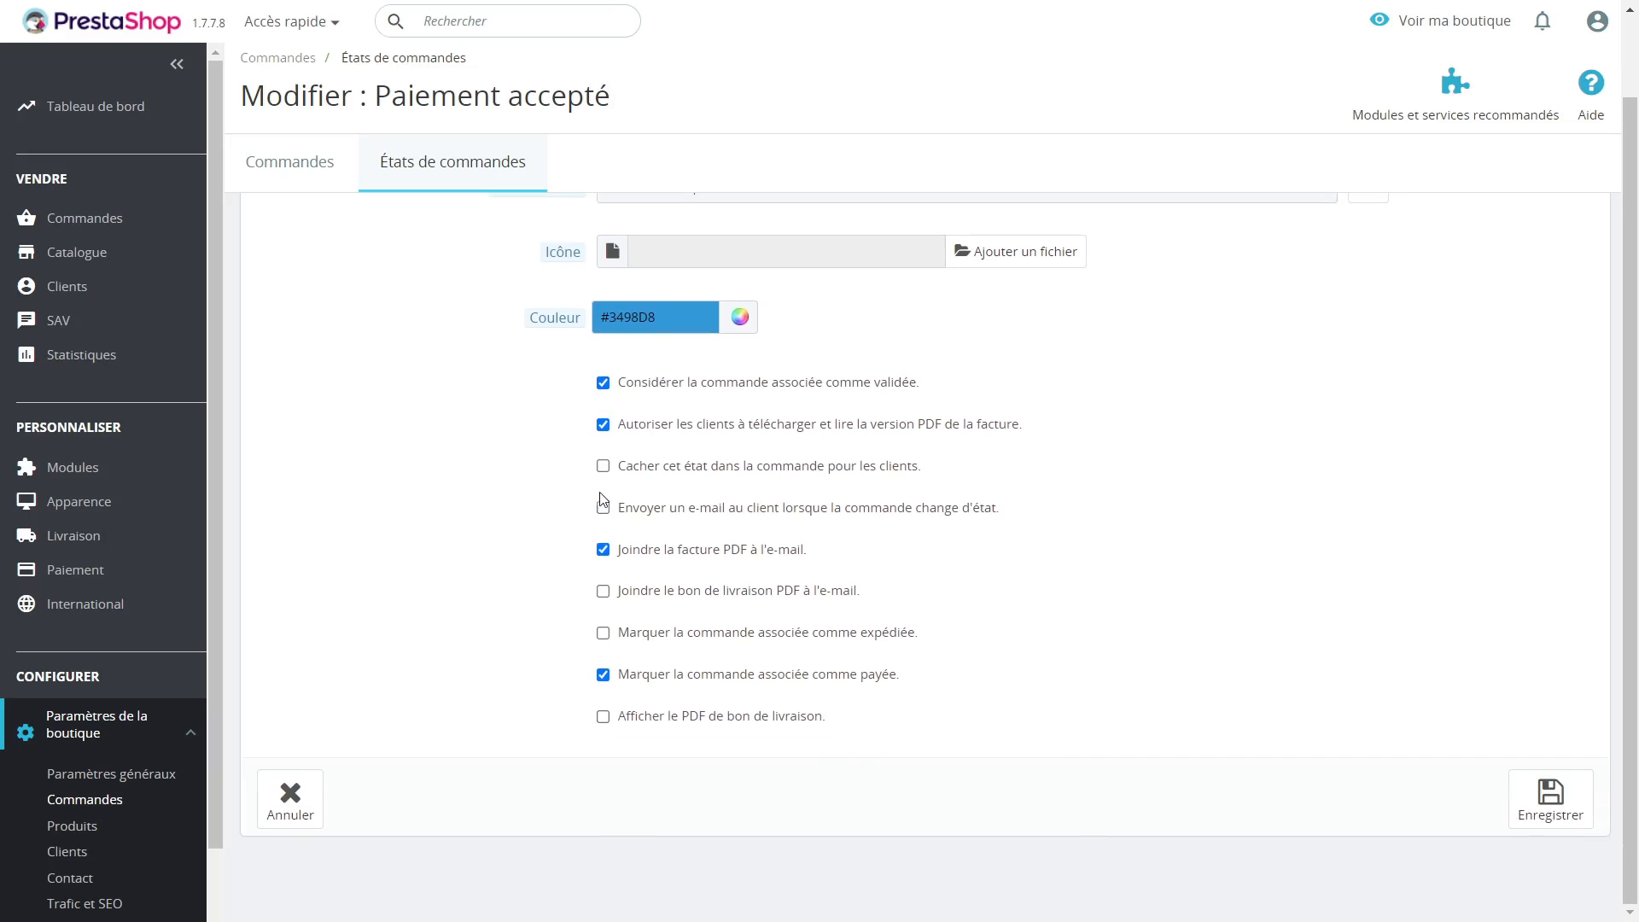
{"action": "left_click", "coordinate": [602, 496]}
{"action": "scroll", "coordinate": [563, 499], "scroll_direction": "down", "scroll_amount": 2}
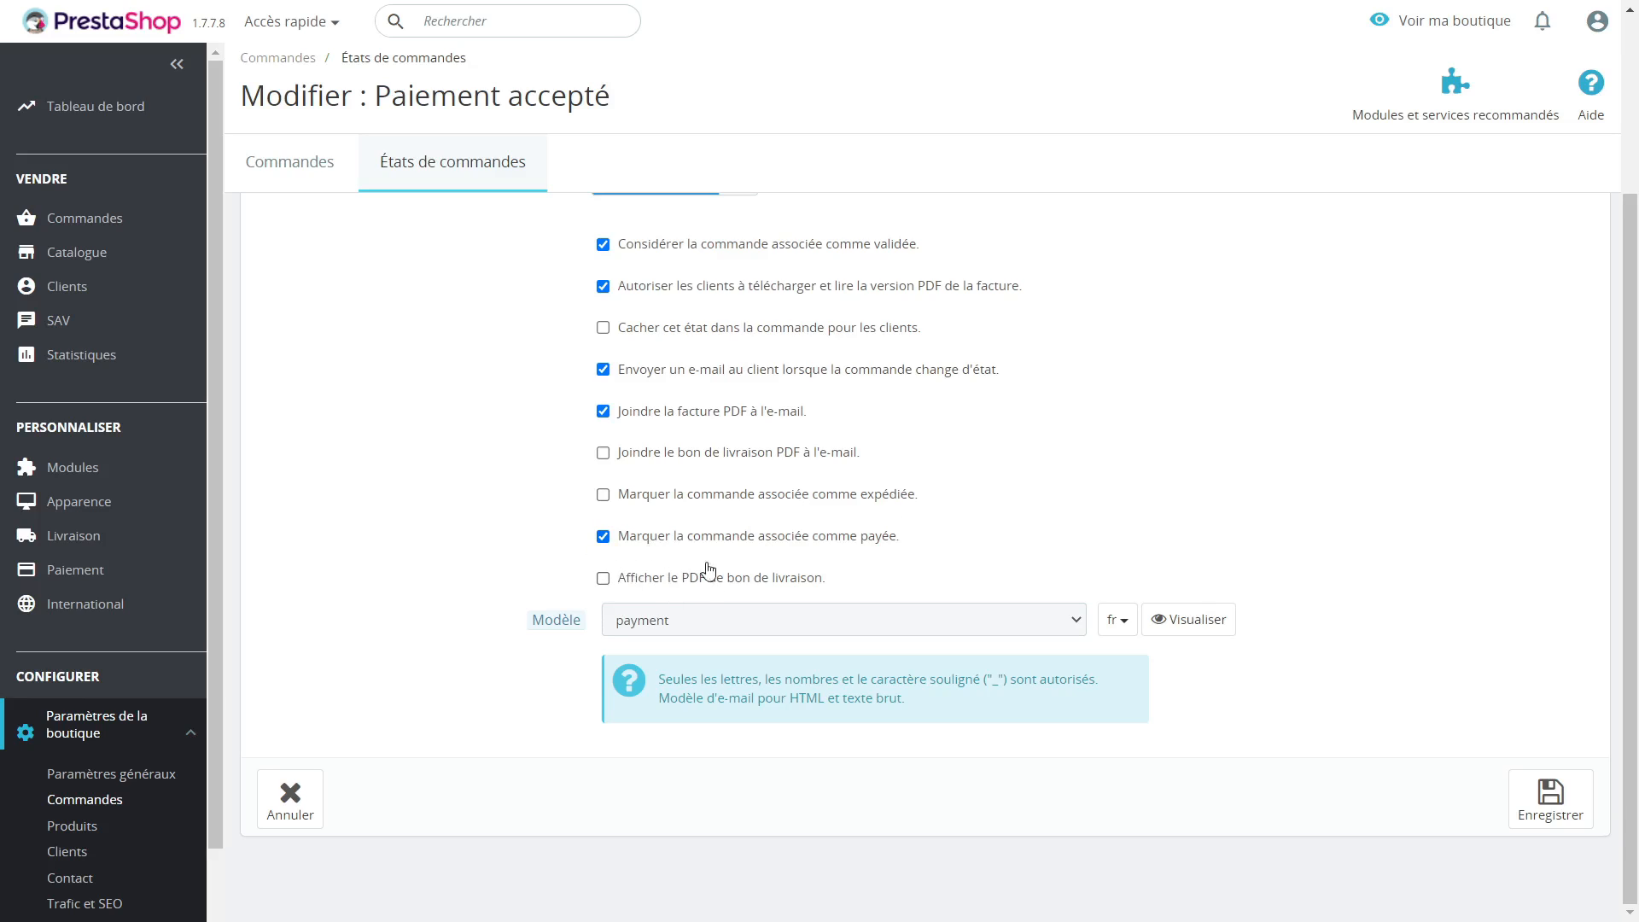
{"action": "scroll", "coordinate": [869, 561], "scroll_direction": "up", "scroll_amount": 3}
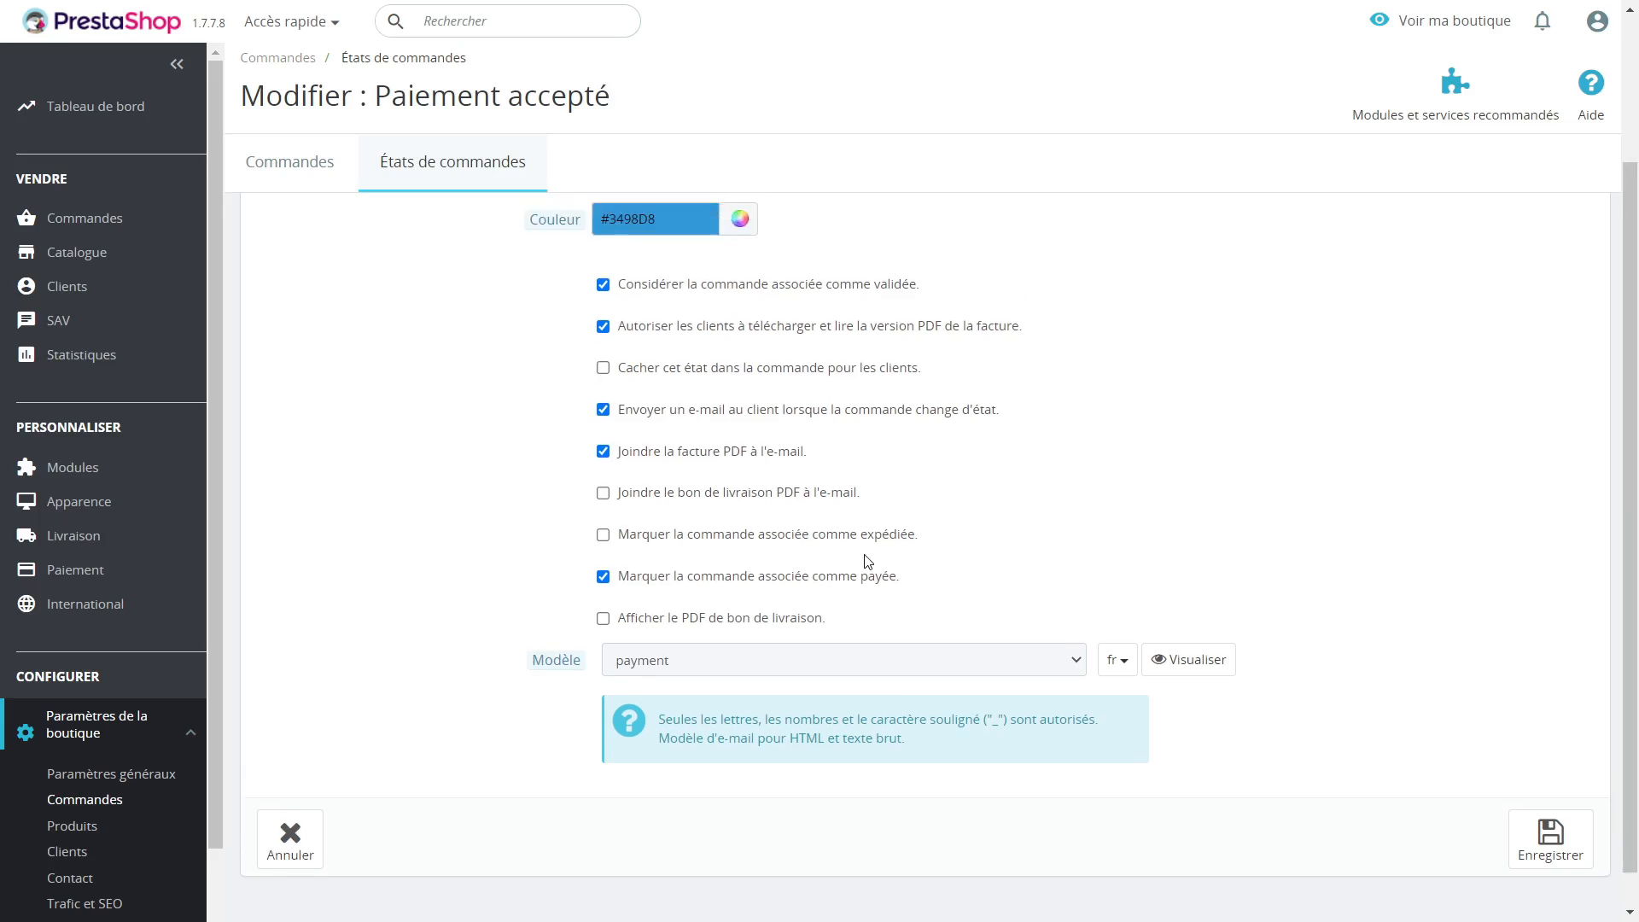
{"action": "scroll", "coordinate": [761, 556], "scroll_direction": "down", "scroll_amount": 3}
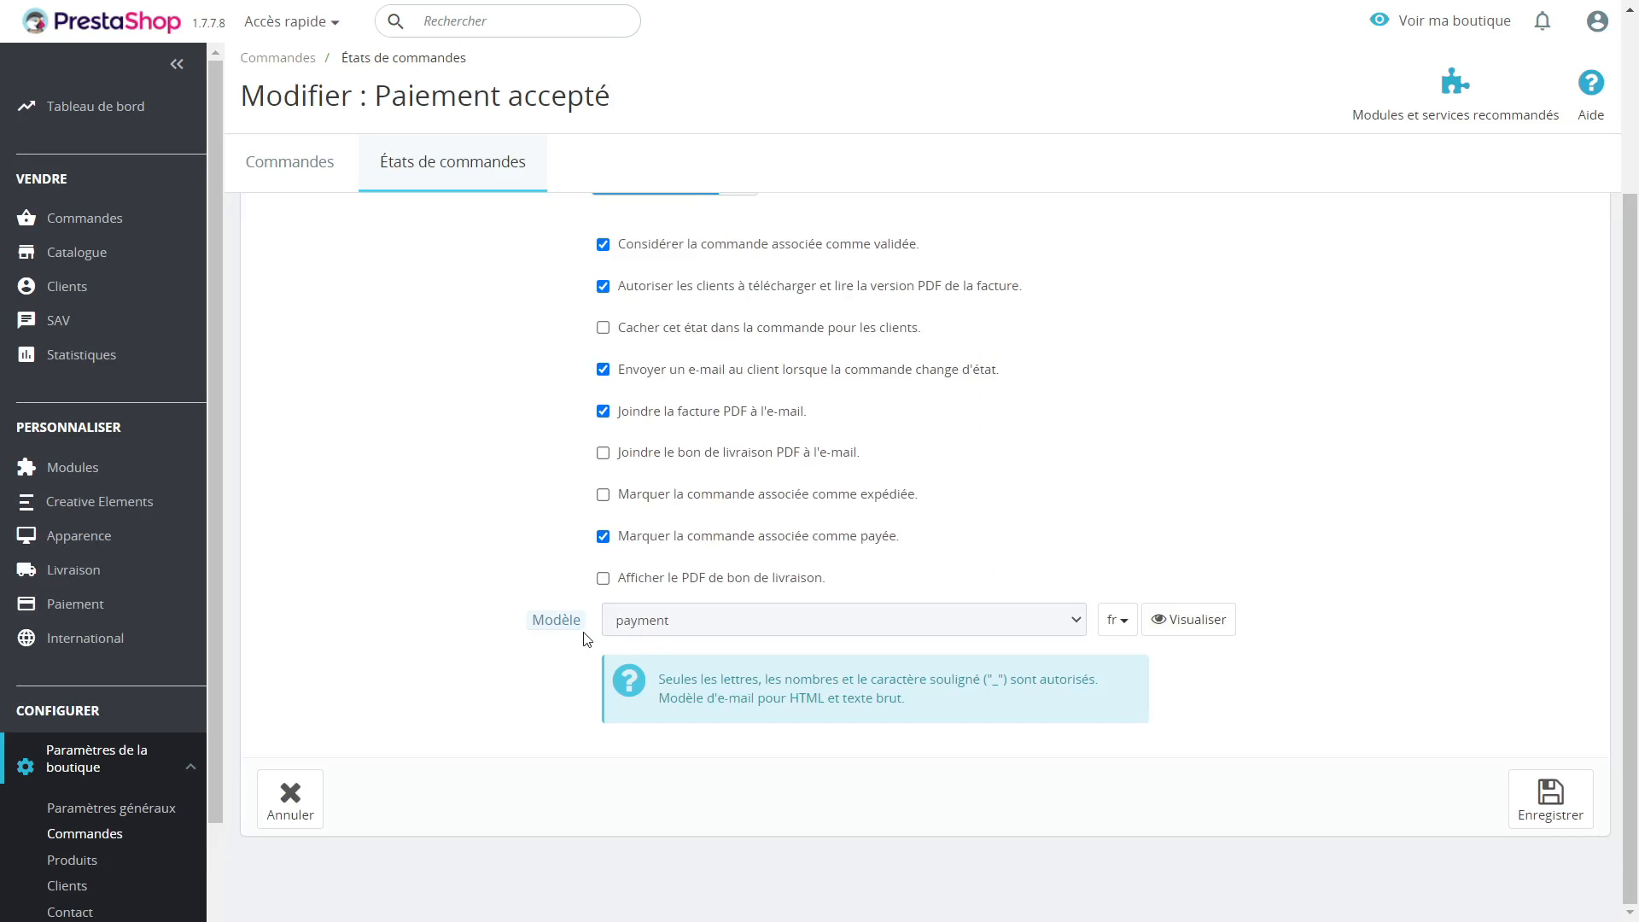
Step: Browse the e-mail templates offered for the "Paiement accepté" state without choosing another one
{"action": "left_click", "coordinate": [698, 626]}
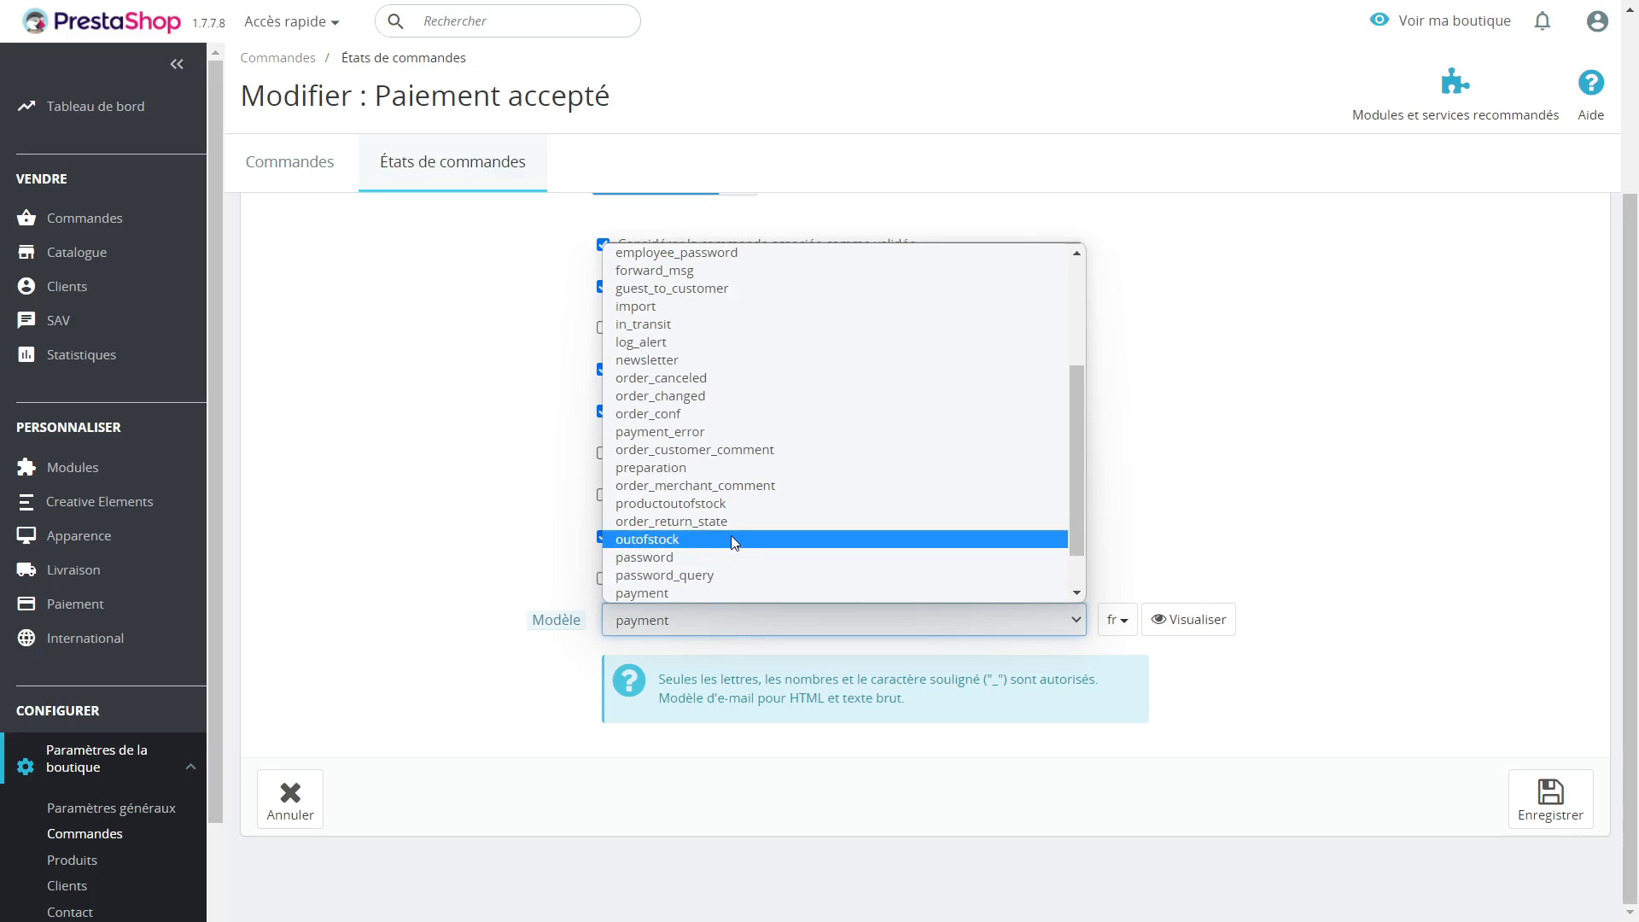
{"action": "scroll", "coordinate": [783, 535], "scroll_direction": "up", "scroll_amount": 3}
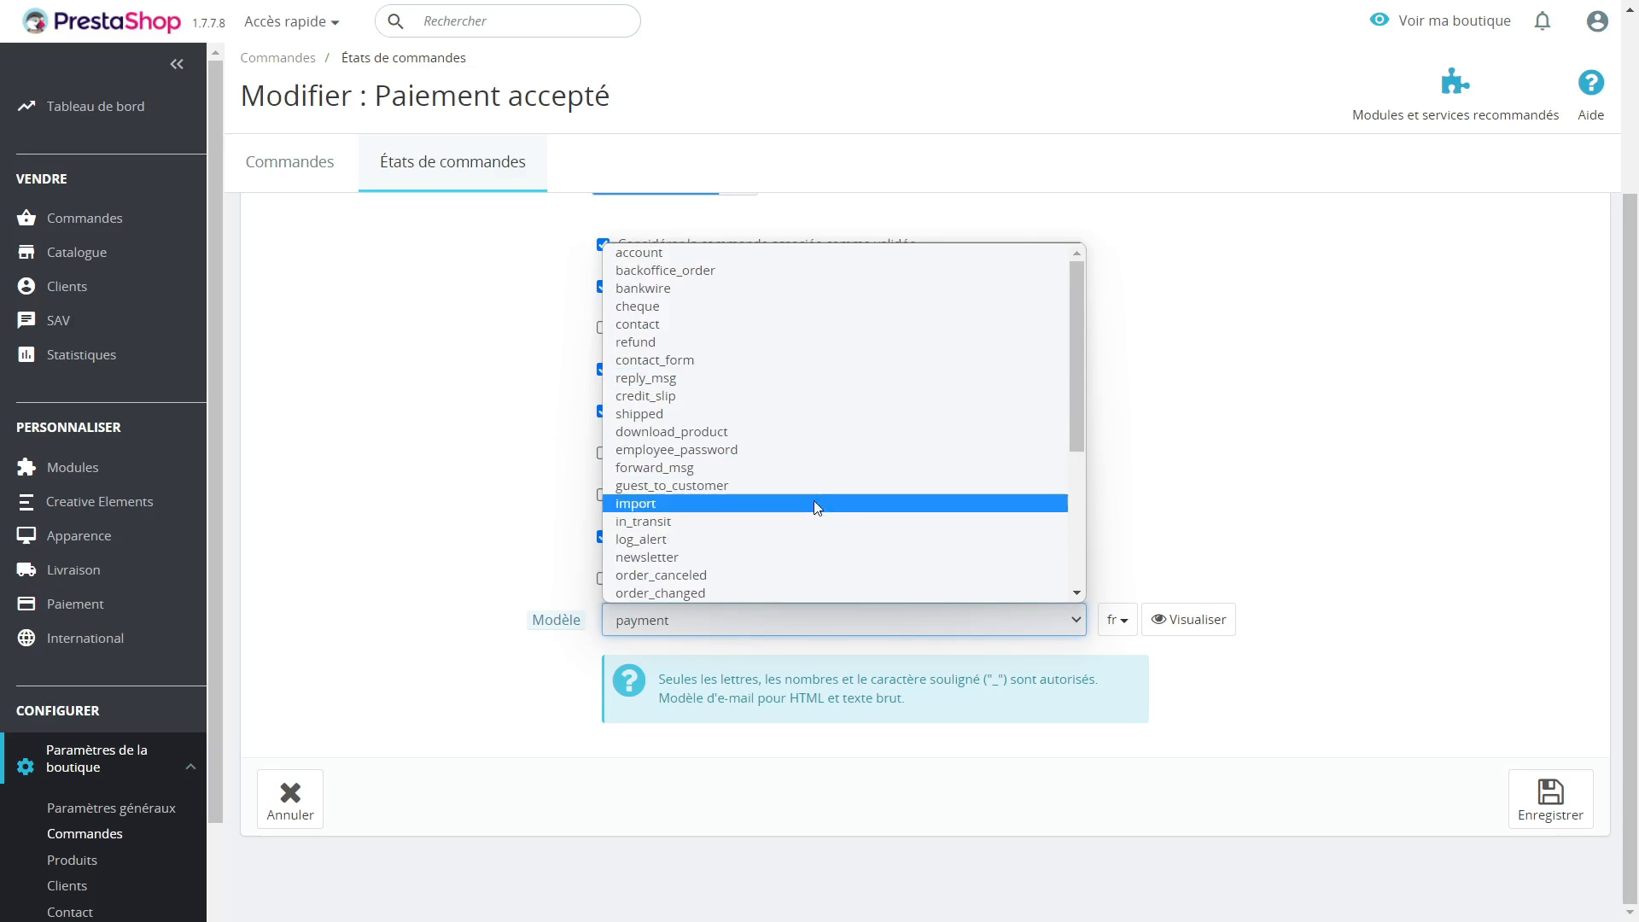
{"action": "left_click", "coordinate": [1162, 524]}
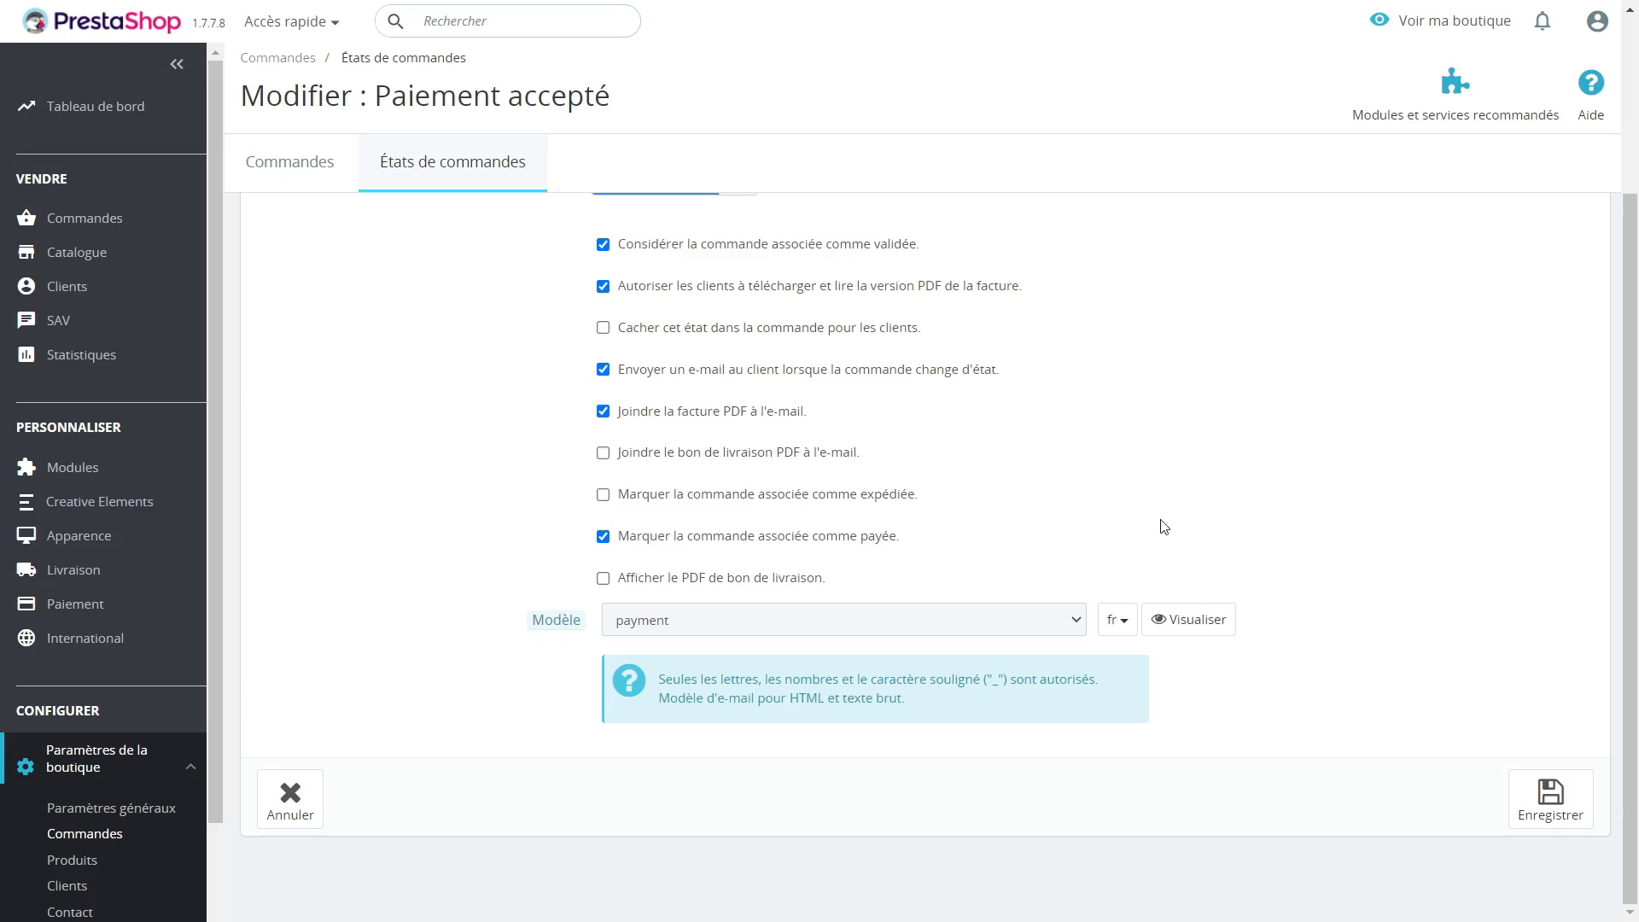
Step: Preview the French "payment" e-mail template, look through its content and close the preview
{"action": "left_click", "coordinate": [1189, 621]}
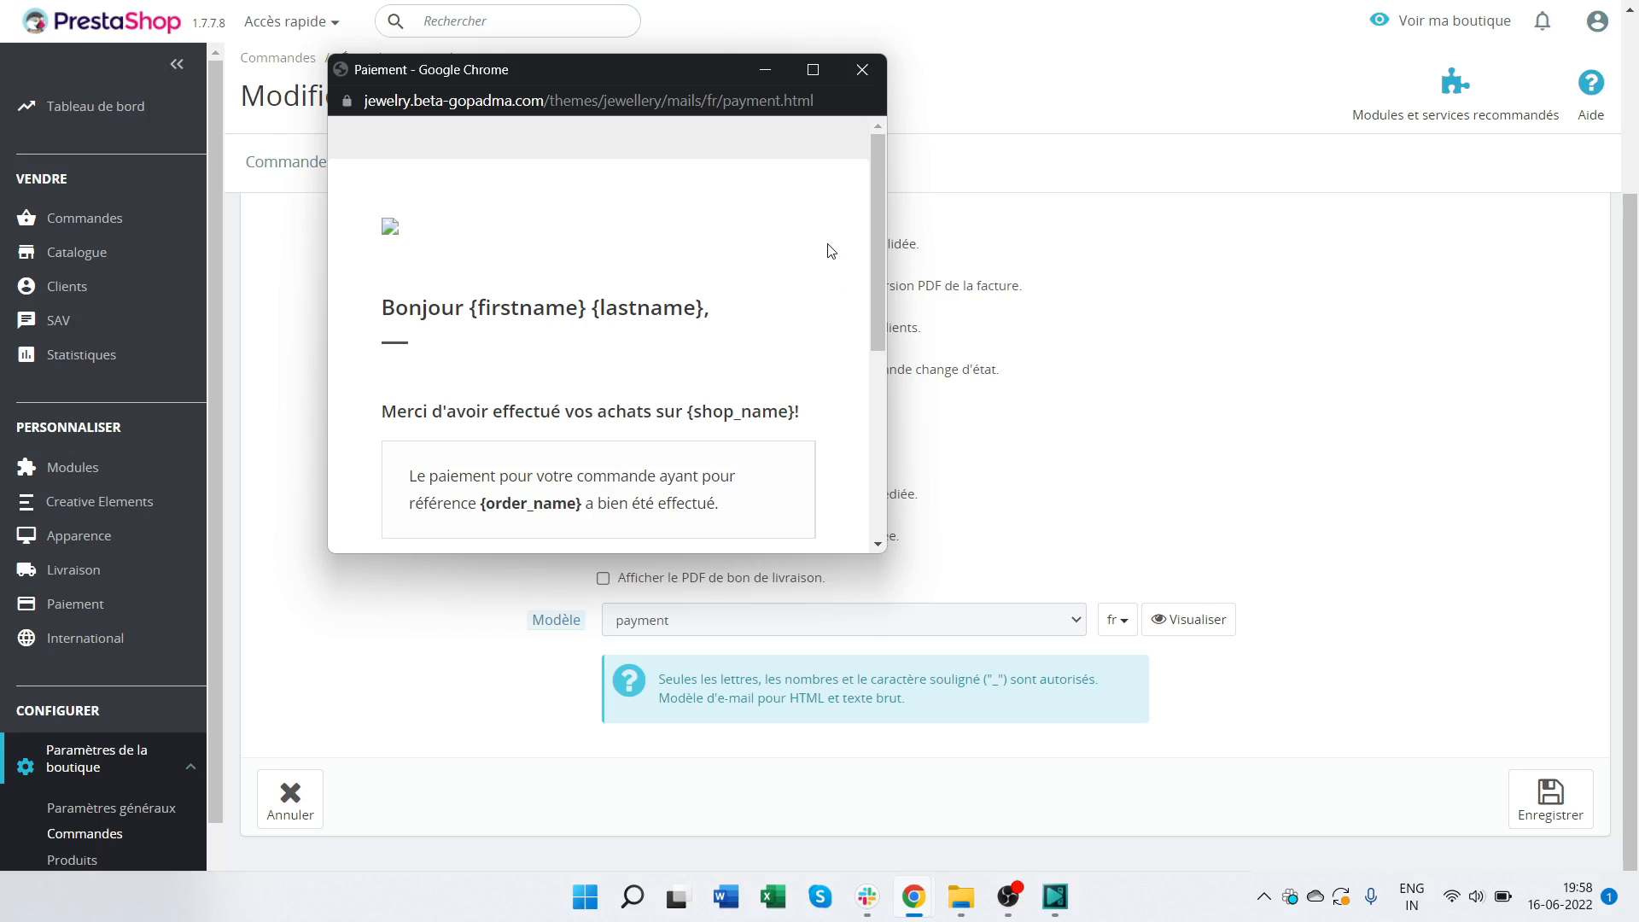
{"action": "scroll", "coordinate": [828, 252], "scroll_direction": "down", "scroll_amount": 4}
{"action": "scroll", "coordinate": [815, 328], "scroll_direction": "up", "scroll_amount": 5}
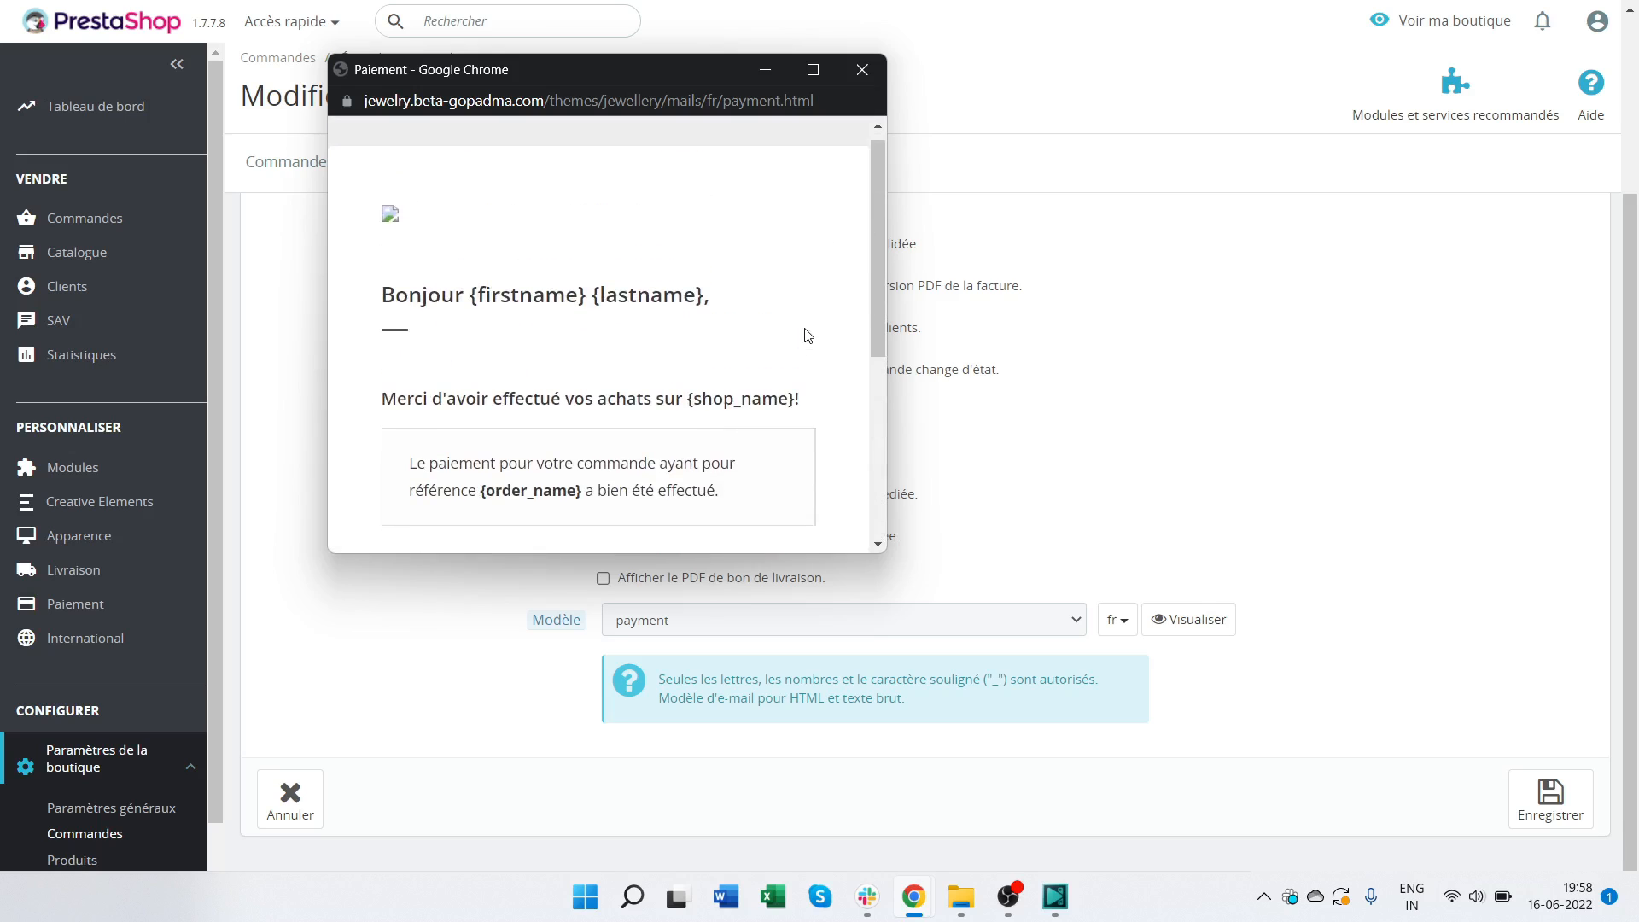
{"action": "left_click", "coordinate": [862, 70]}
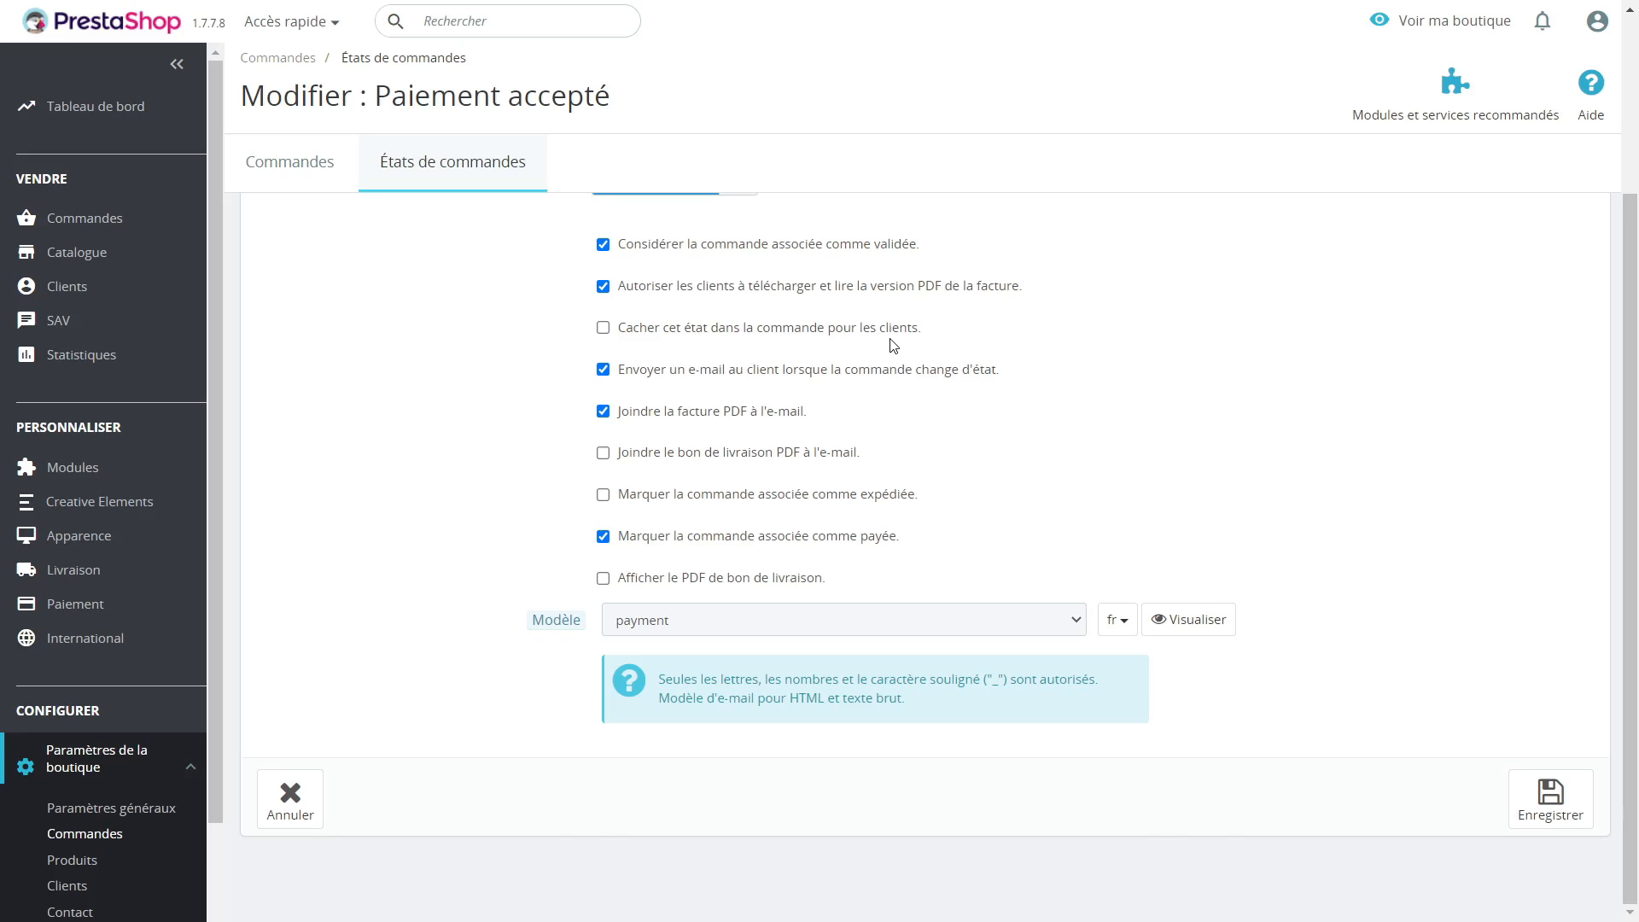
Step: Return to the order states overview and examine the lists of order states and return states
{"action": "scroll", "coordinate": [428, 469], "scroll_direction": "up", "scroll_amount": 4}
{"action": "scroll", "coordinate": [424, 467], "scroll_direction": "down", "scroll_amount": 4}
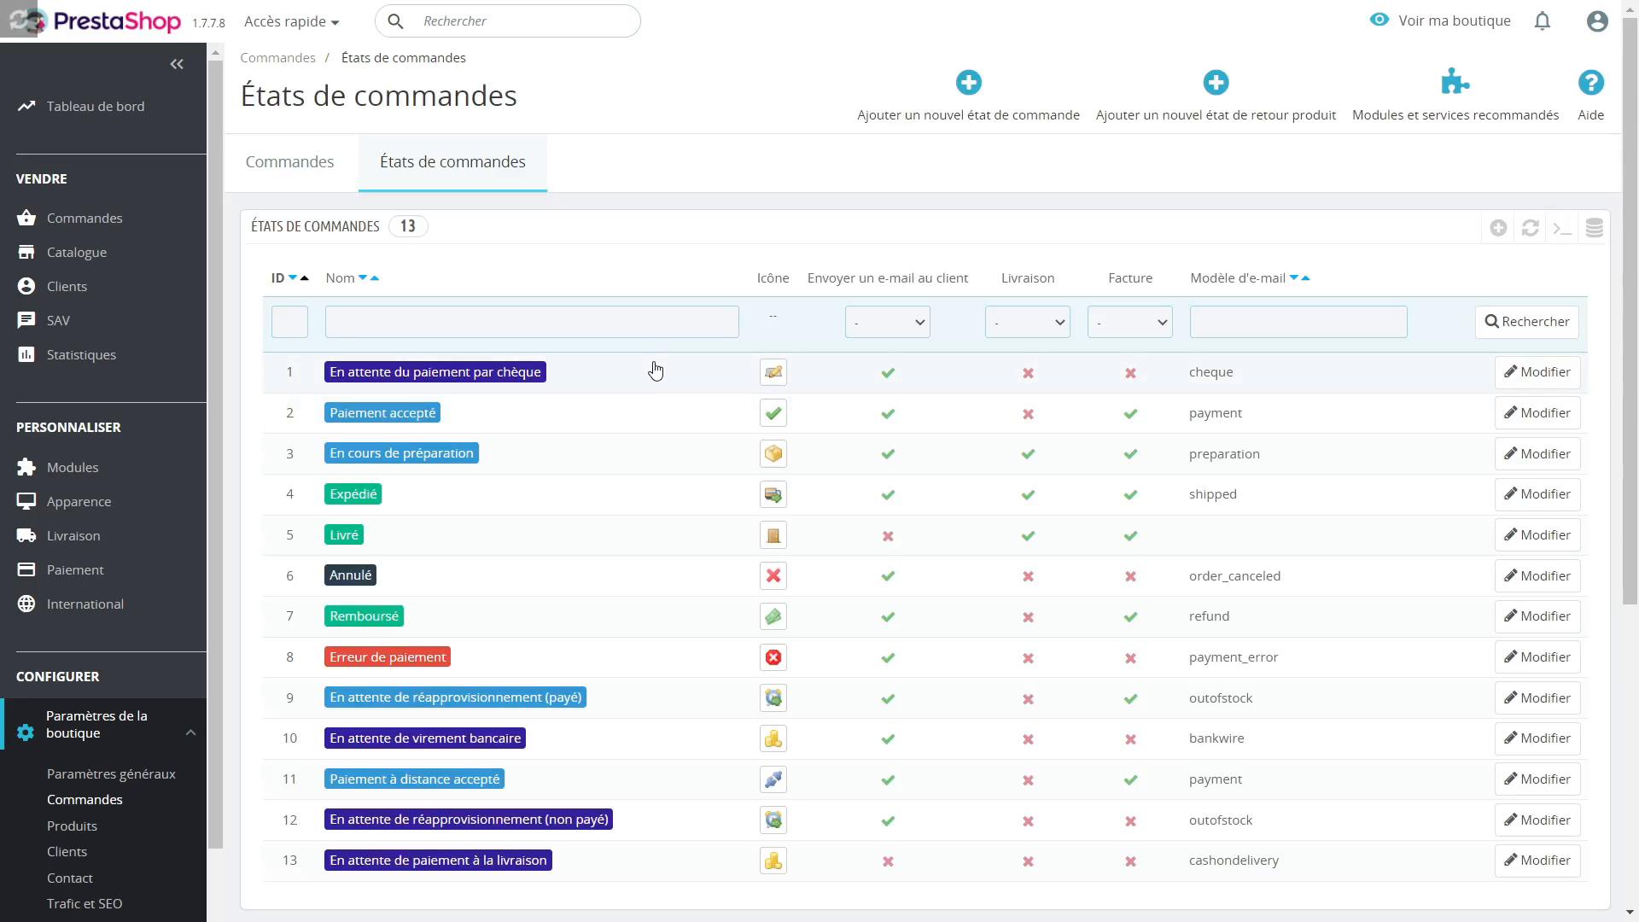
{"action": "scroll", "coordinate": [656, 418], "scroll_direction": "down", "scroll_amount": 3}
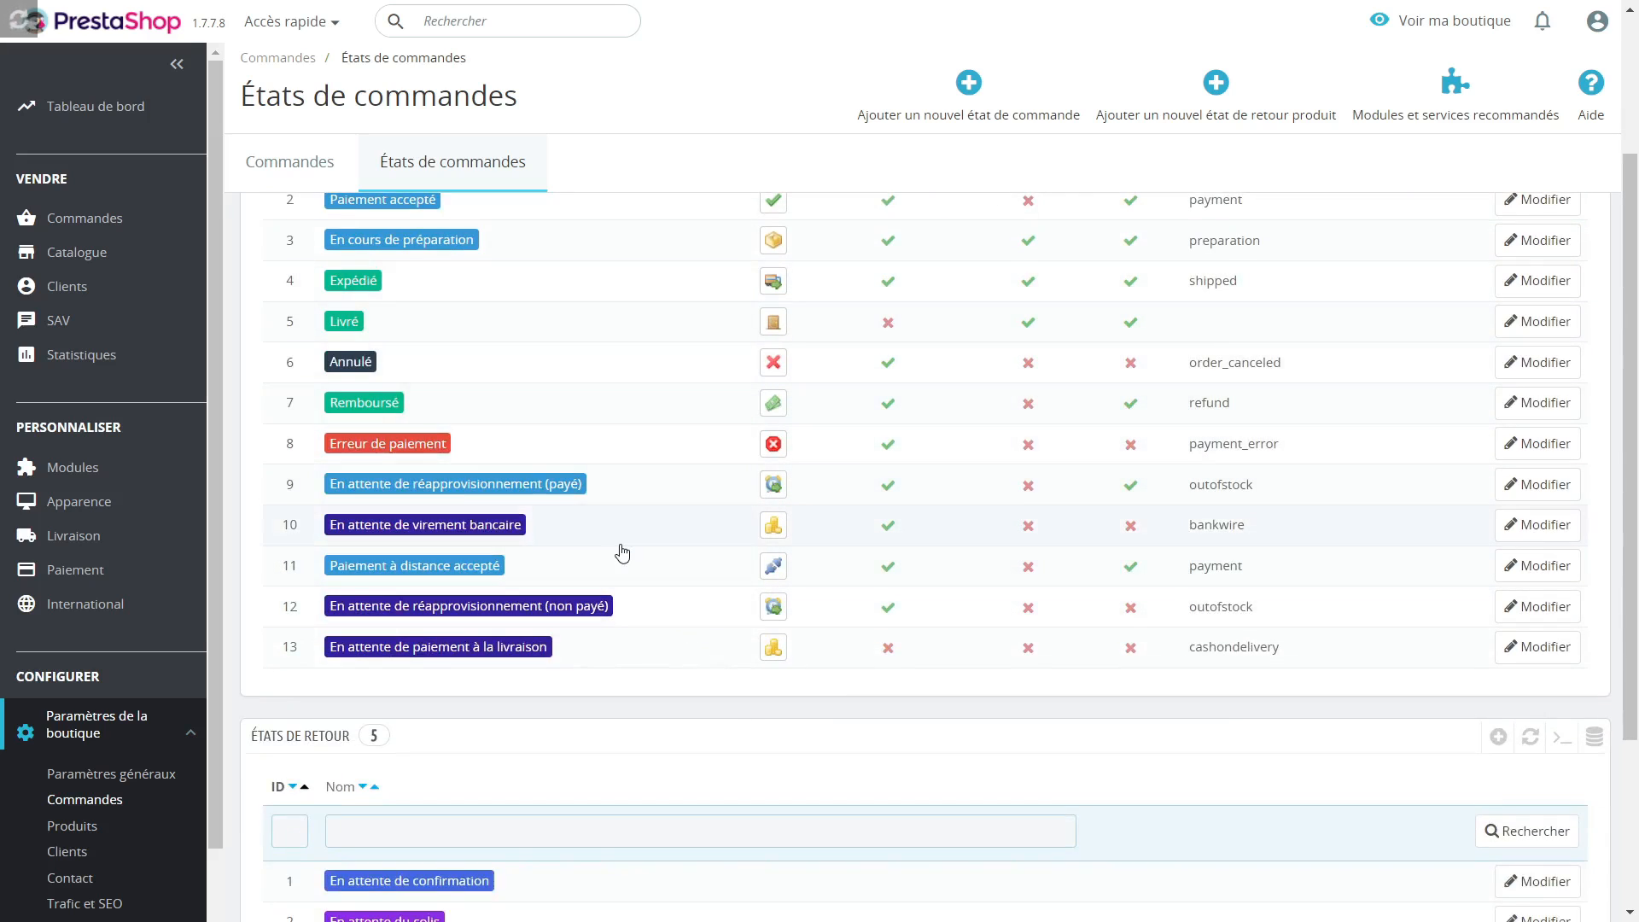
{"action": "scroll", "coordinate": [614, 444], "scroll_direction": "up", "scroll_amount": 3}
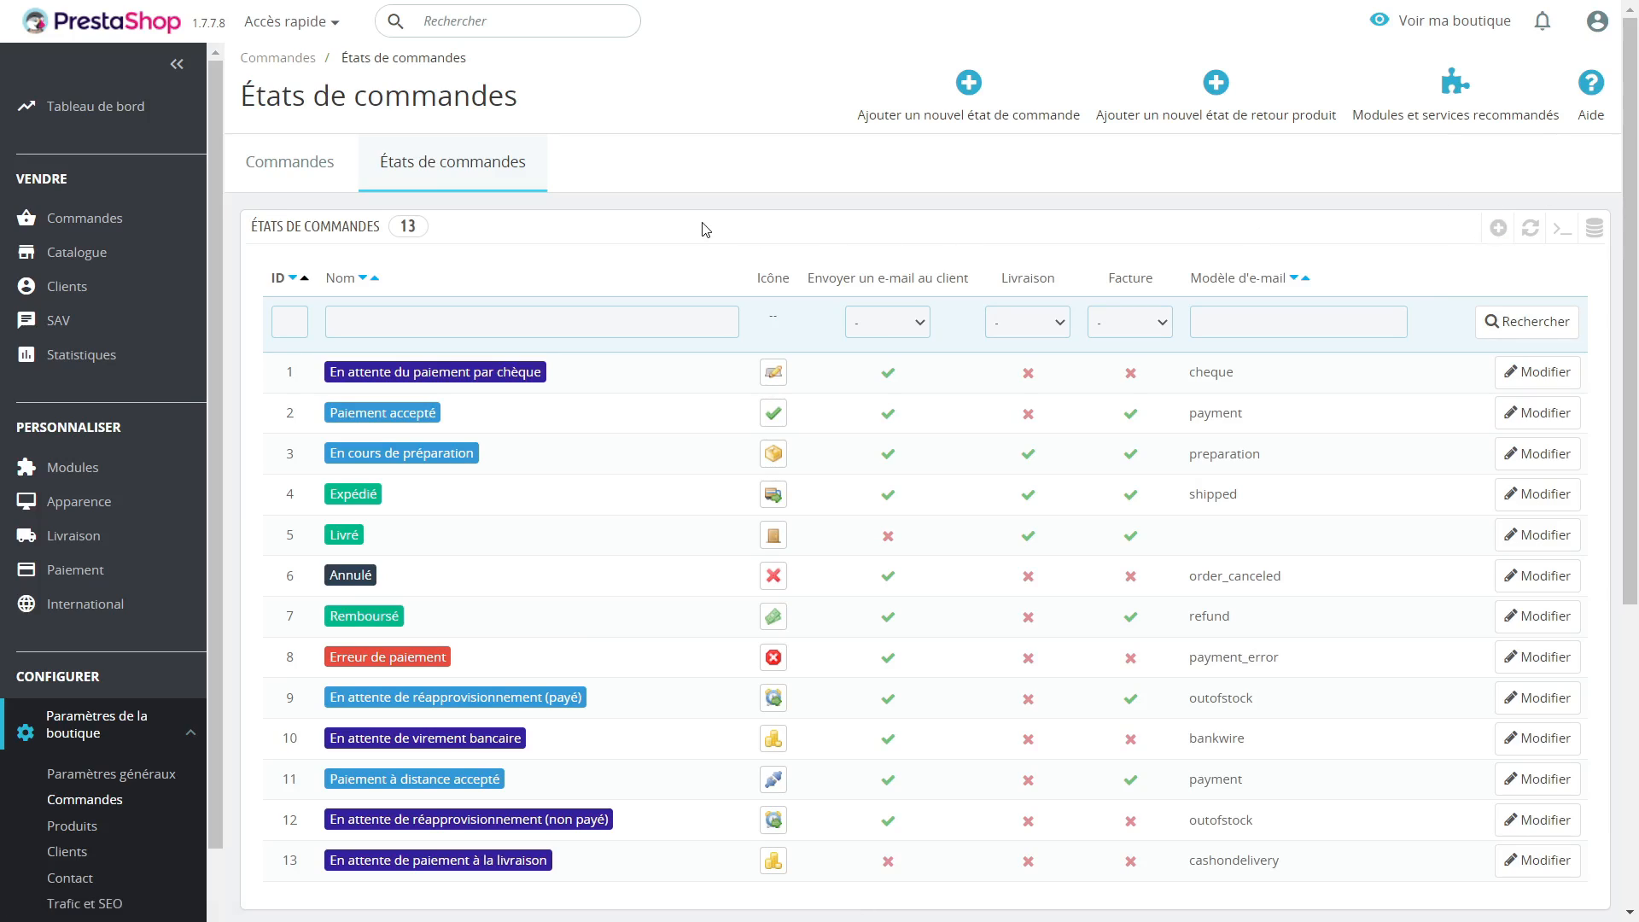
{"action": "scroll", "coordinate": [705, 229], "scroll_direction": "down", "scroll_amount": 2}
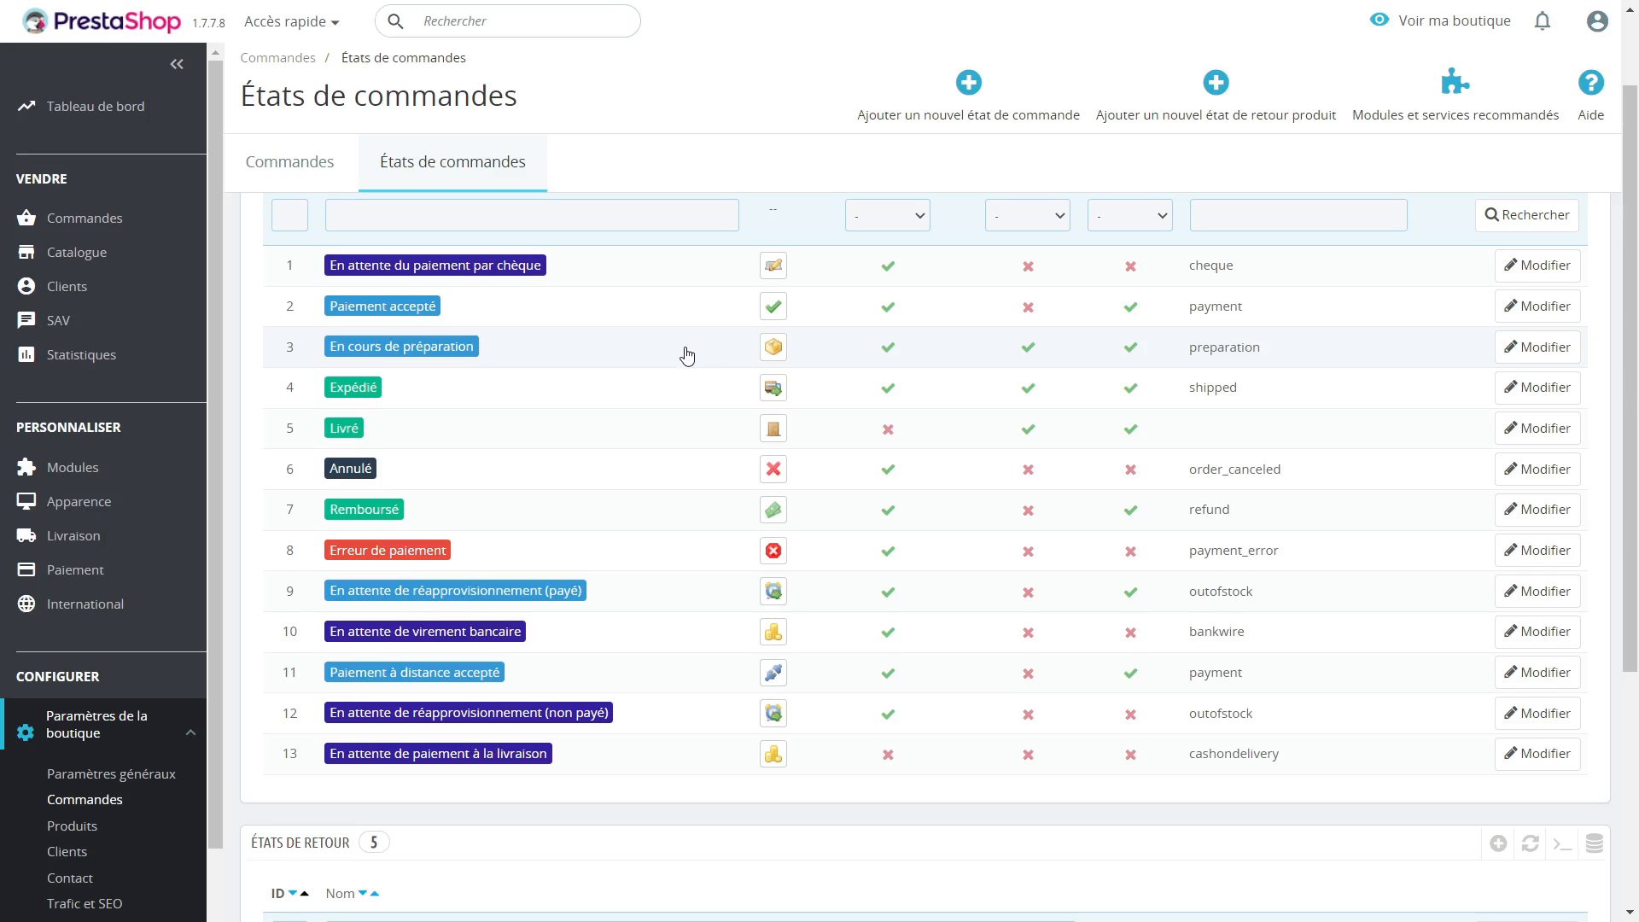
{"action": "scroll", "coordinate": [687, 356], "scroll_direction": "down", "scroll_amount": 4}
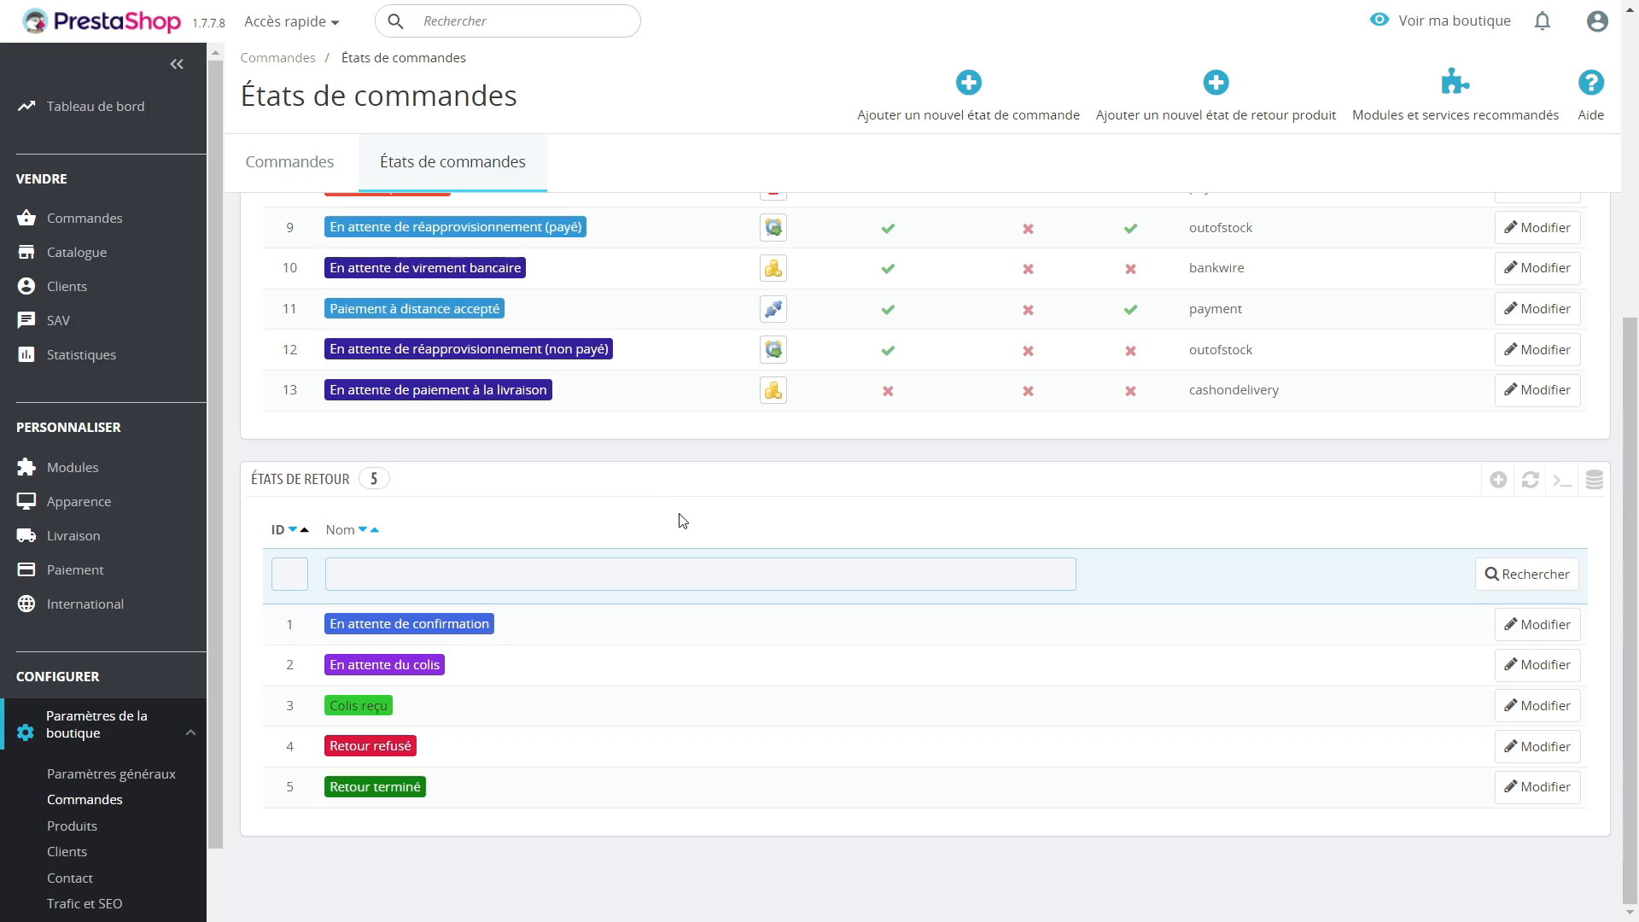
{"action": "scroll", "coordinate": [666, 512], "scroll_direction": "up", "scroll_amount": 5}
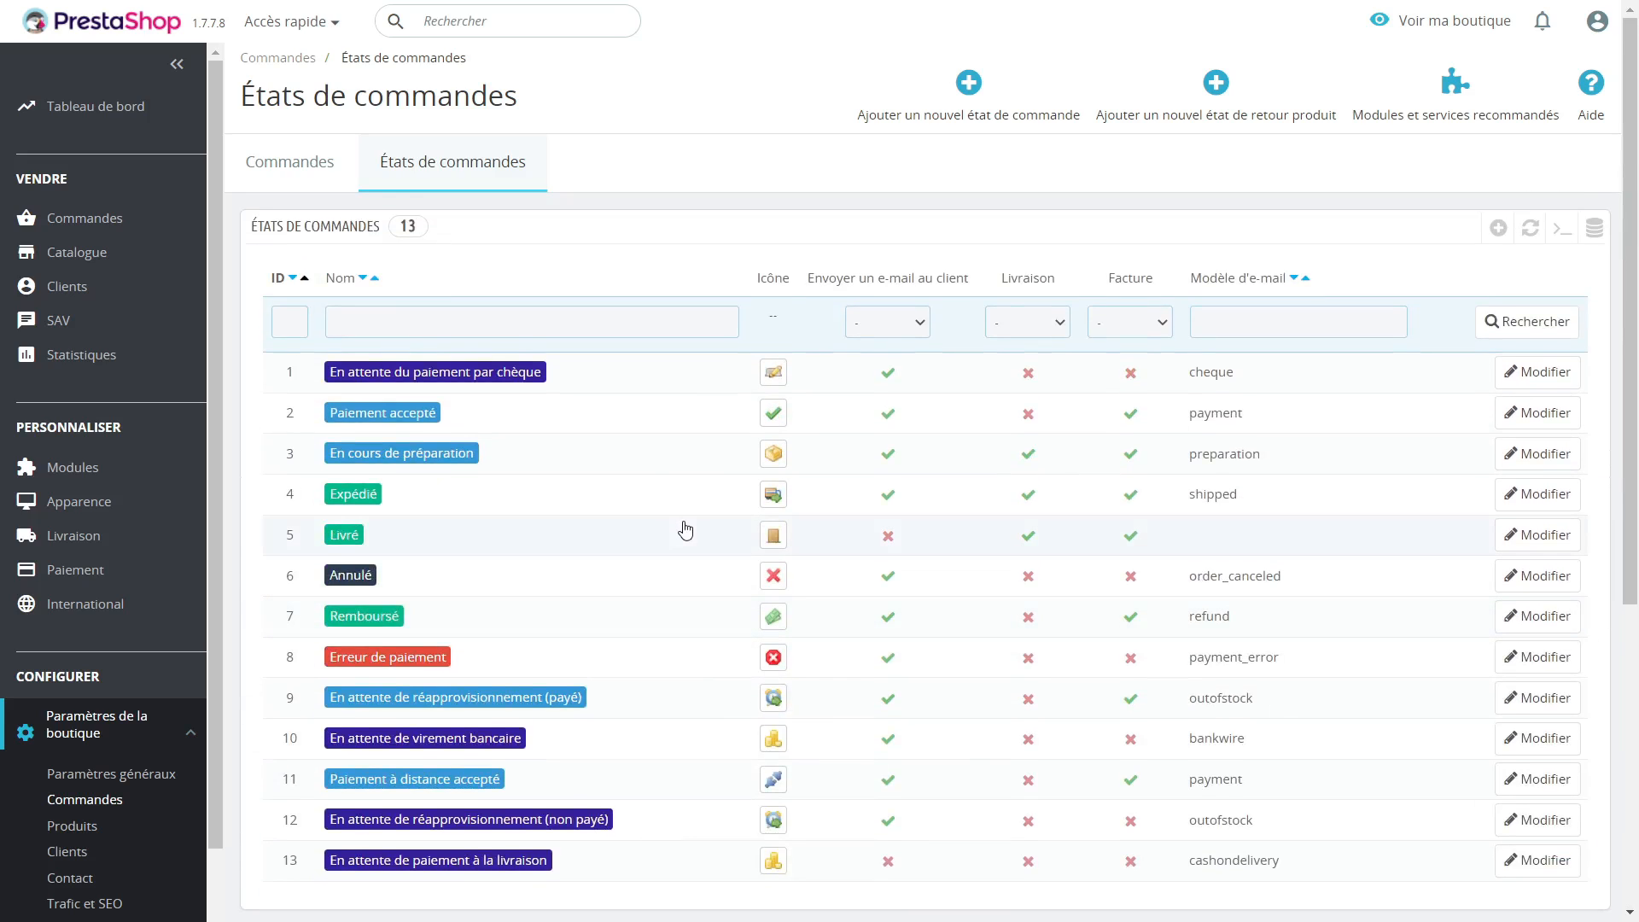